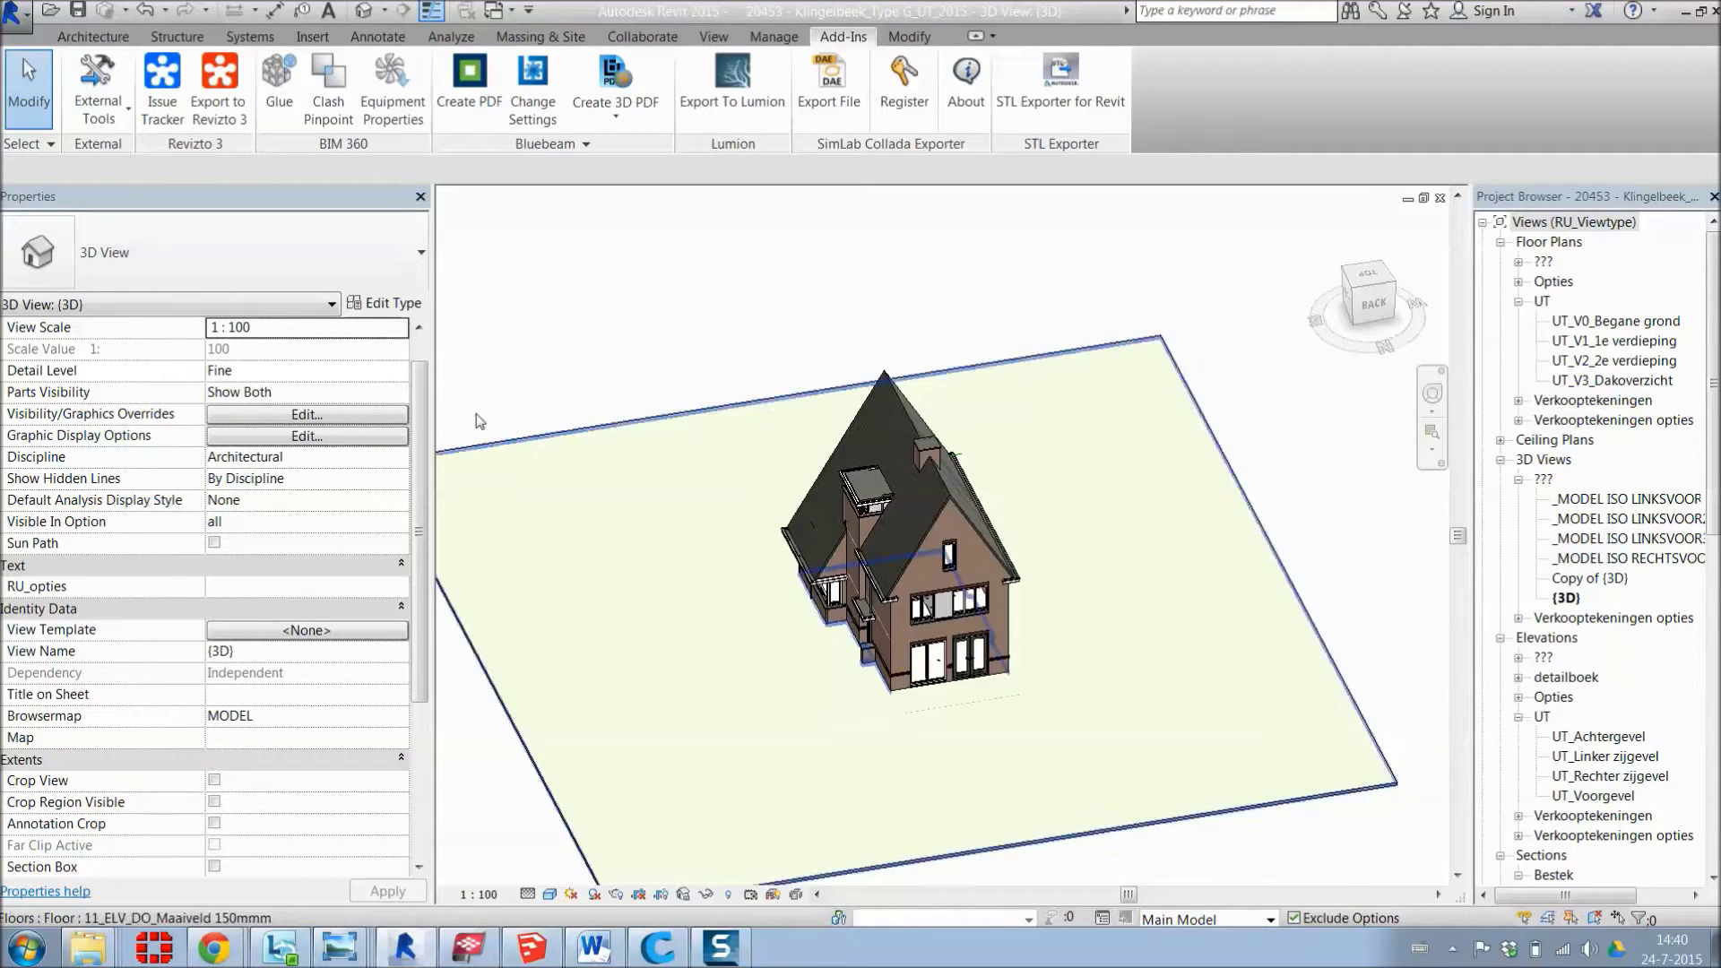
Step: Open the Visibility/Graphics Overrides for the {3D} view from the Properties palette
left_click(308, 413)
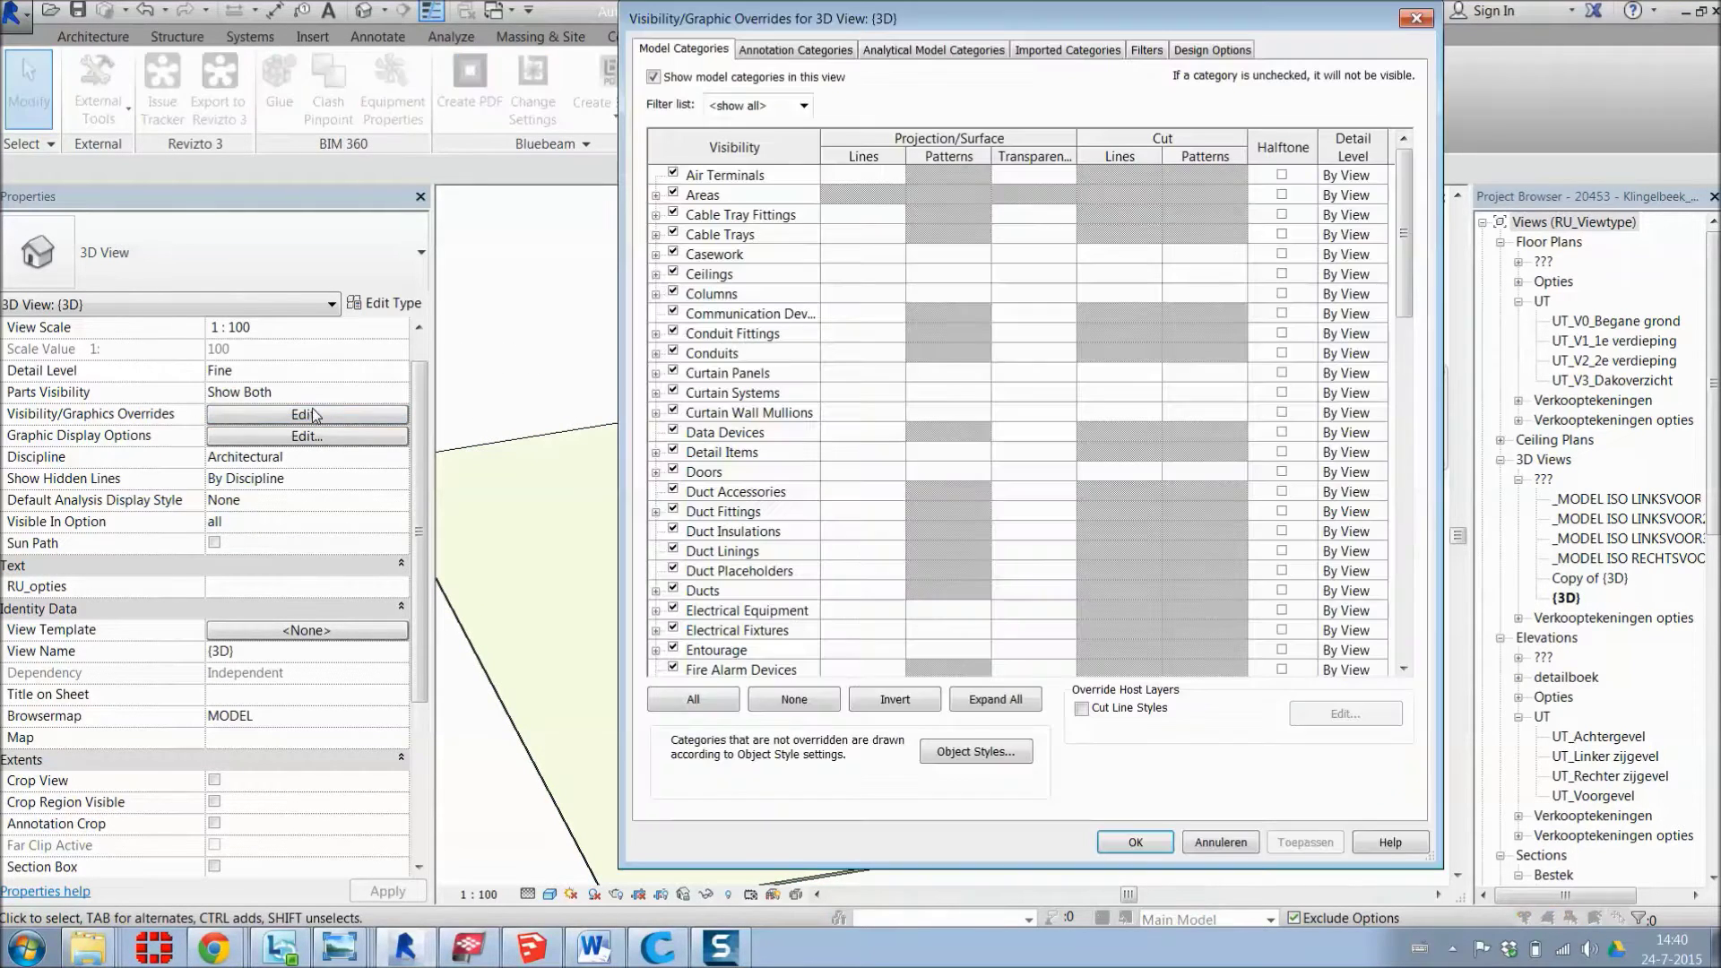
Step: Select all model categories and switch off their visibility
left_click(761, 371)
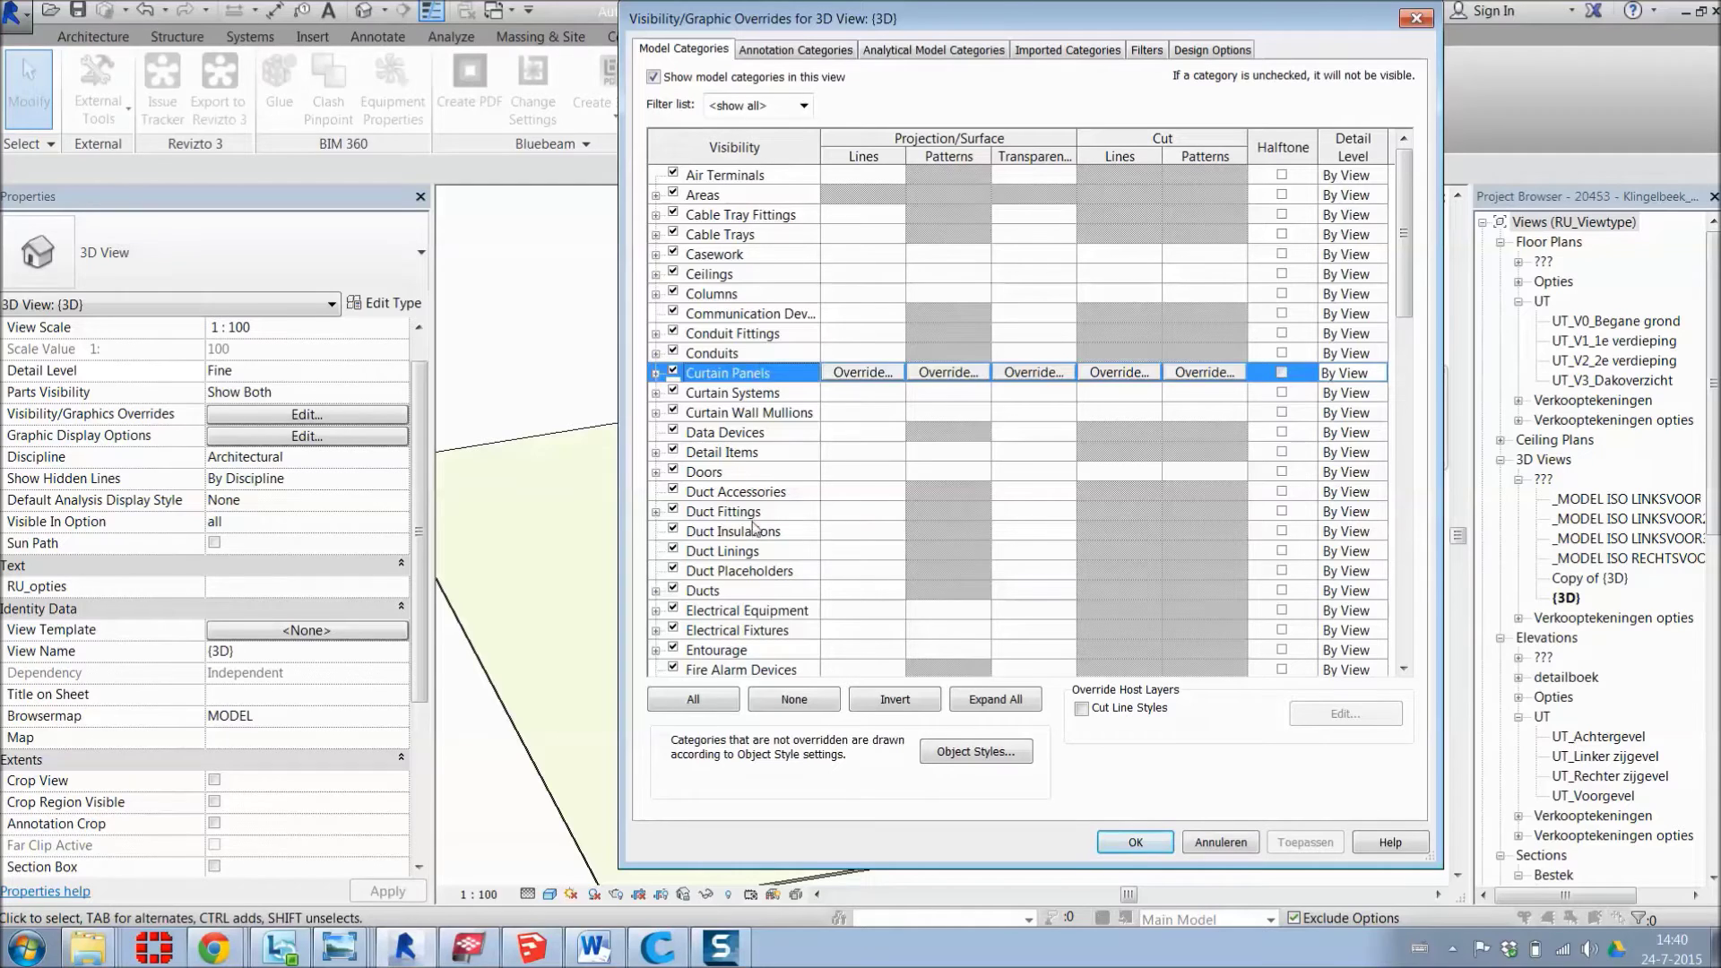
left_click(719, 706)
left_click(674, 532)
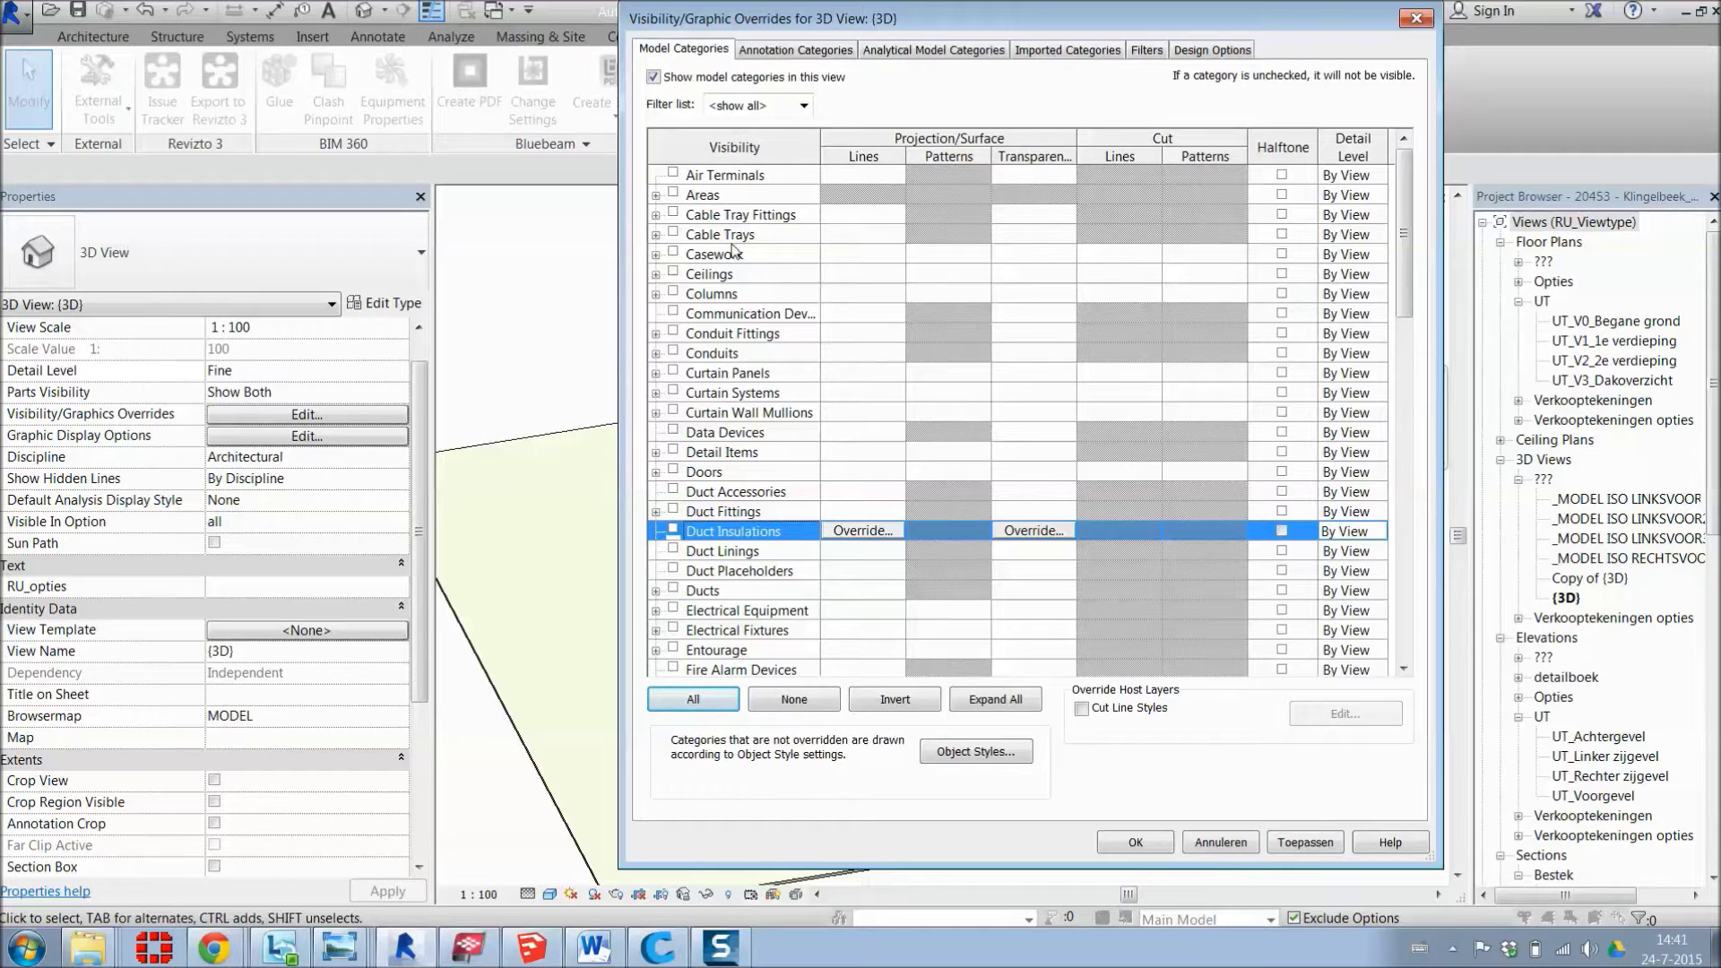
Step: Re-enable Doors, Floors, Roofs, Walls and Windows, then apply and close the dialog
left_click(673, 472)
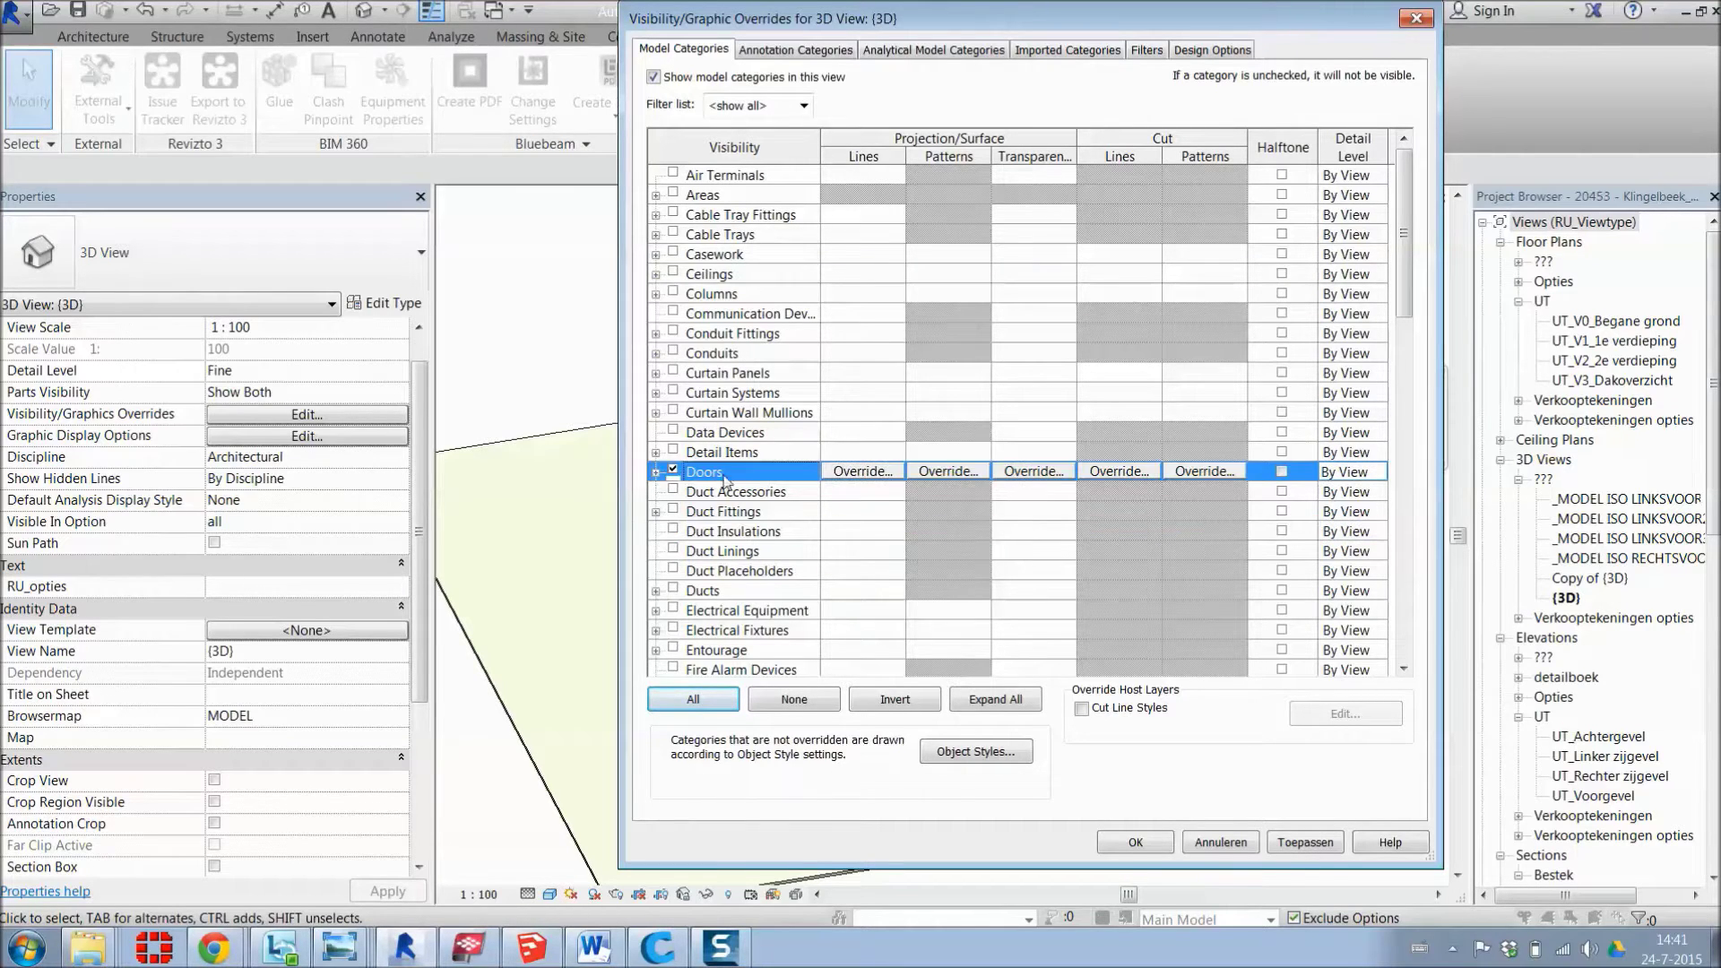
scroll(721, 498, "down", 1)
scroll(722, 499, "down", 4)
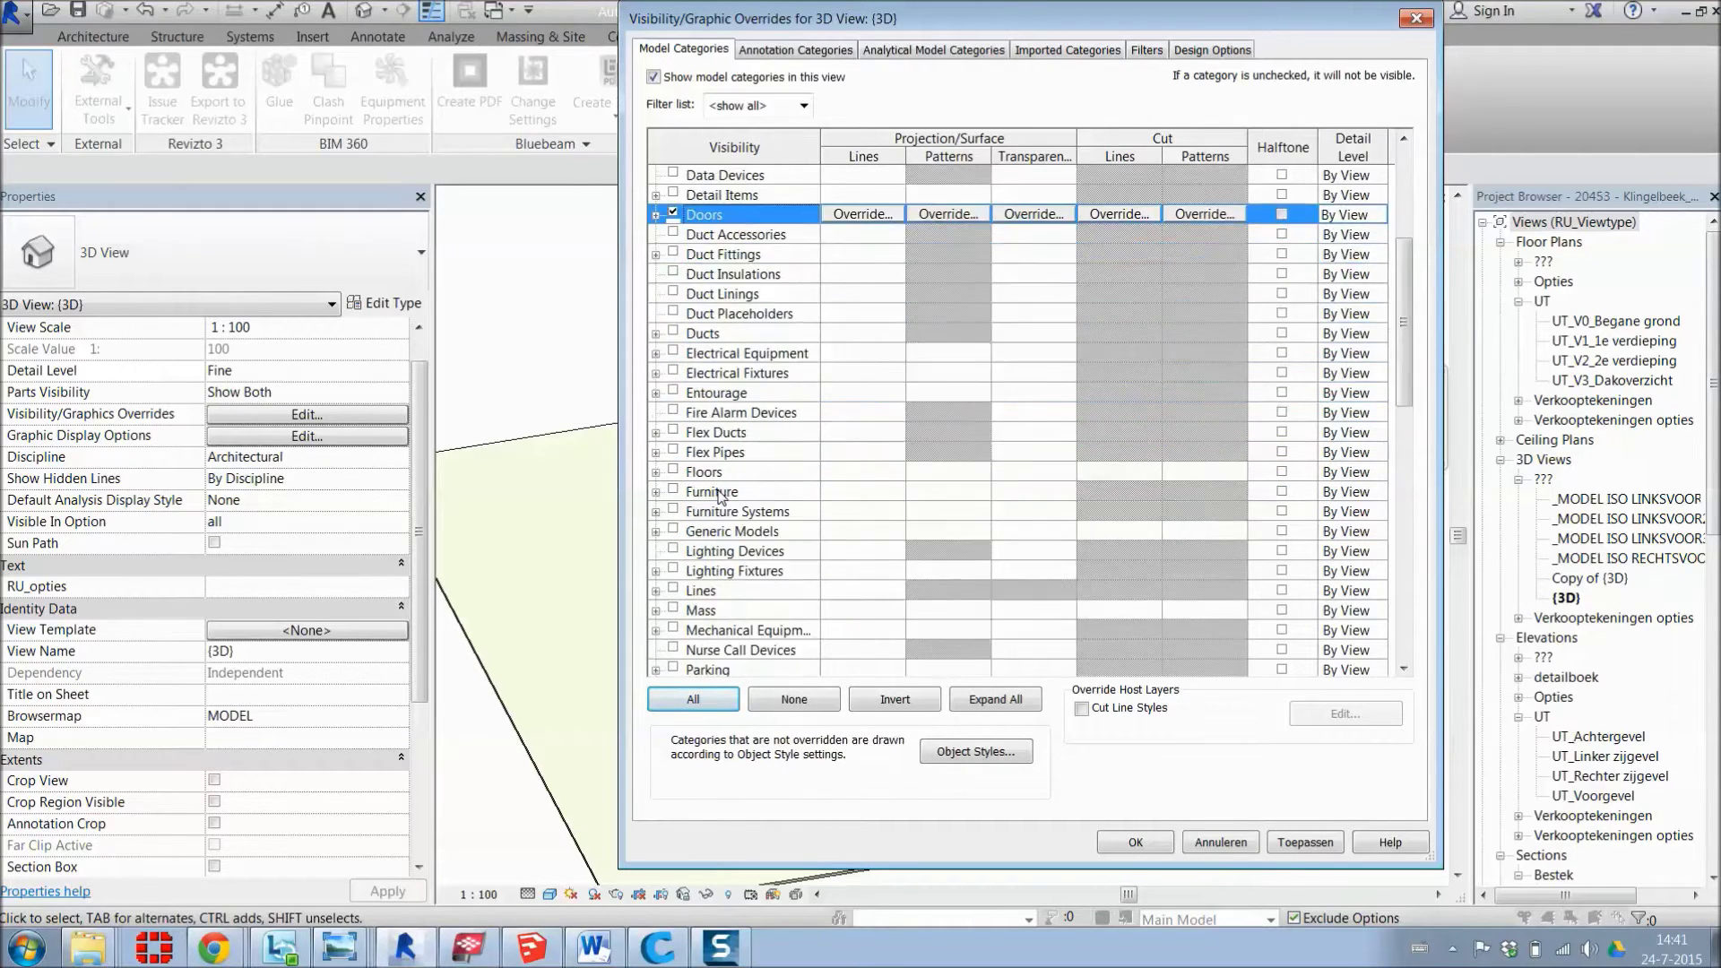
left_click(673, 473)
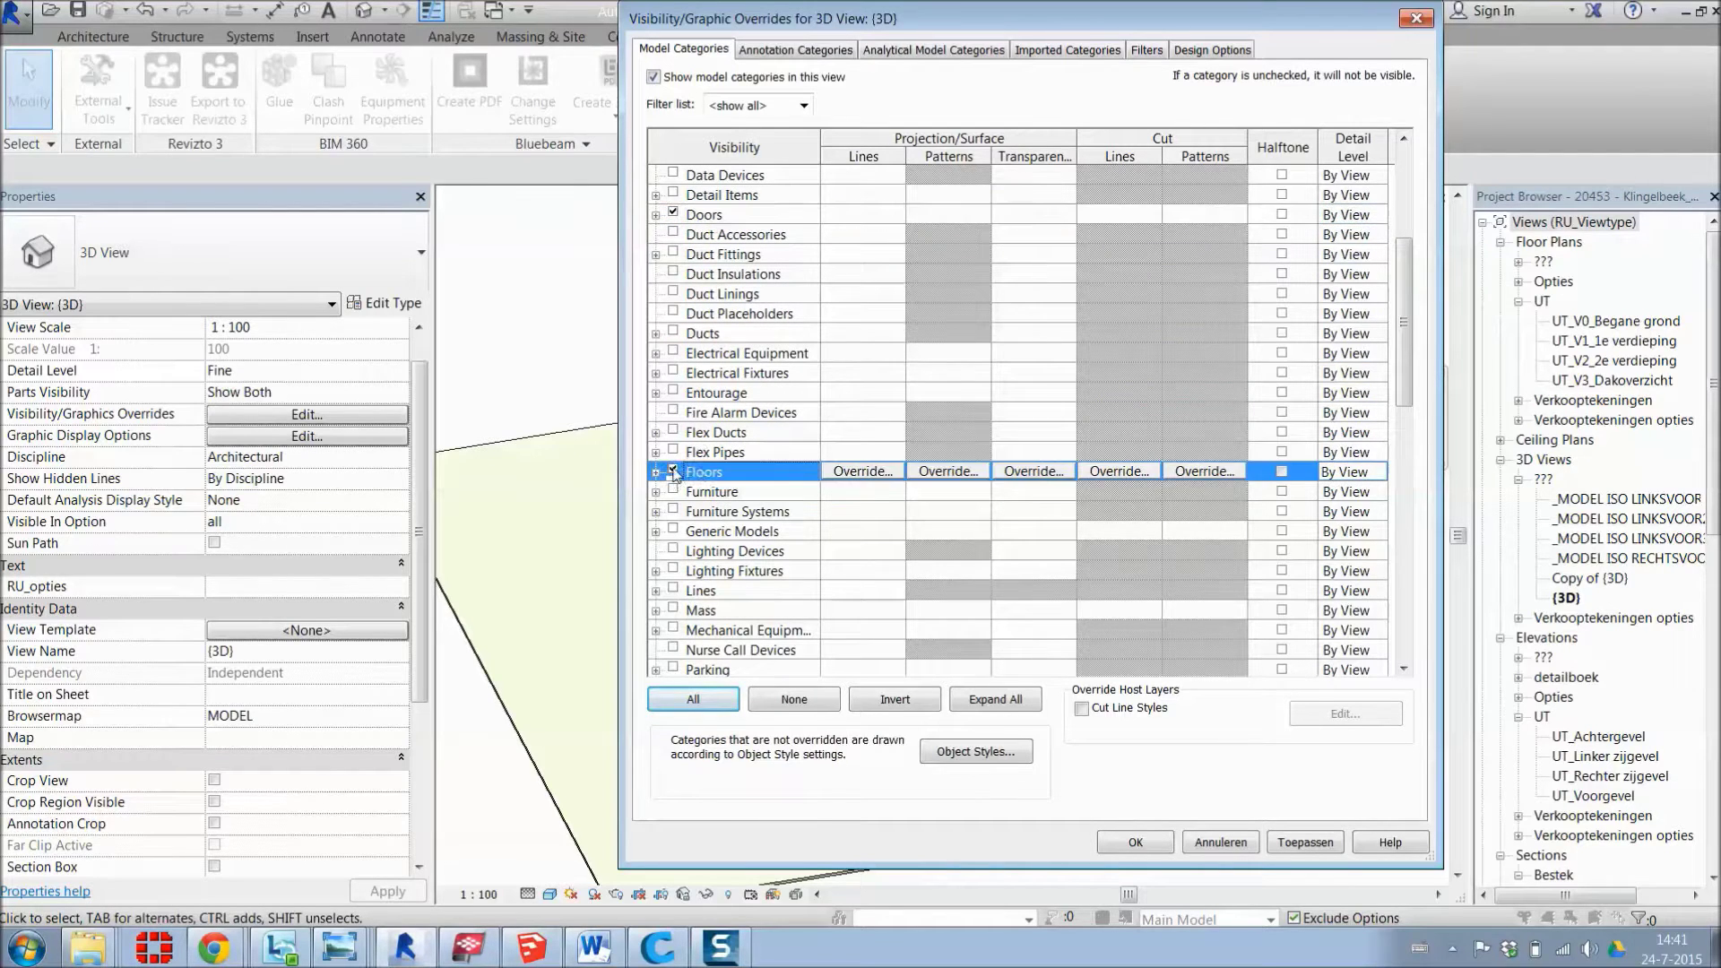
scroll(709, 472, "down", 4)
scroll(708, 473, "down", 4)
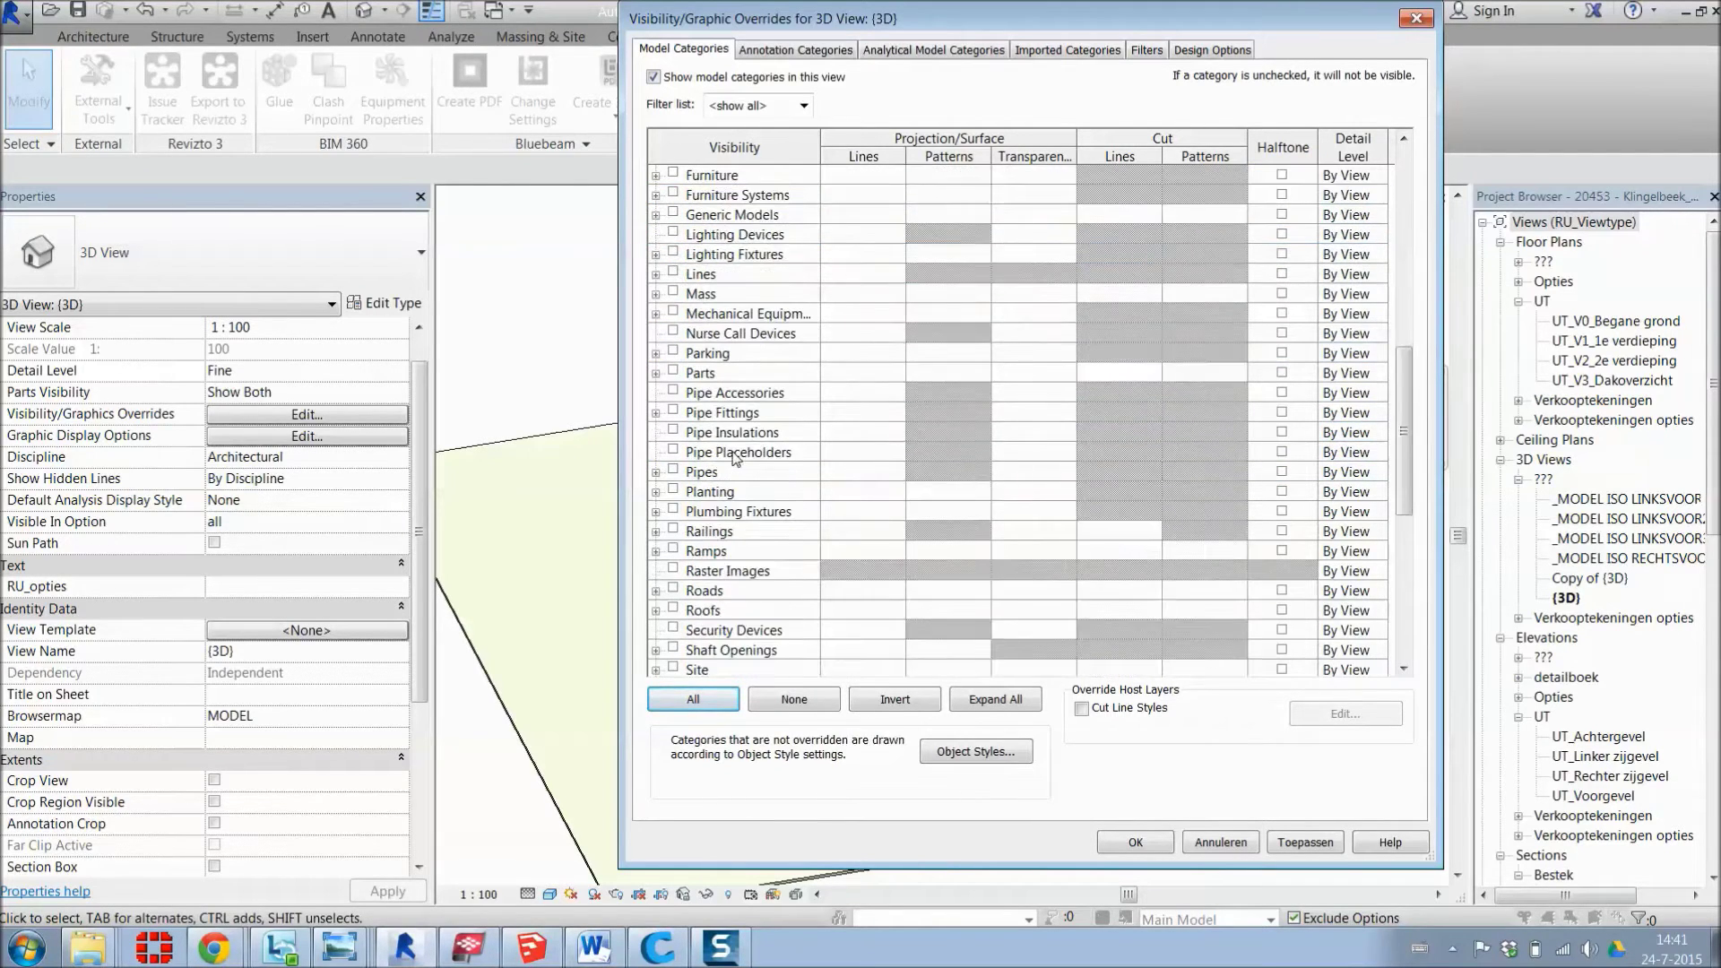
left_click(674, 513)
scroll(681, 520, "down", 5)
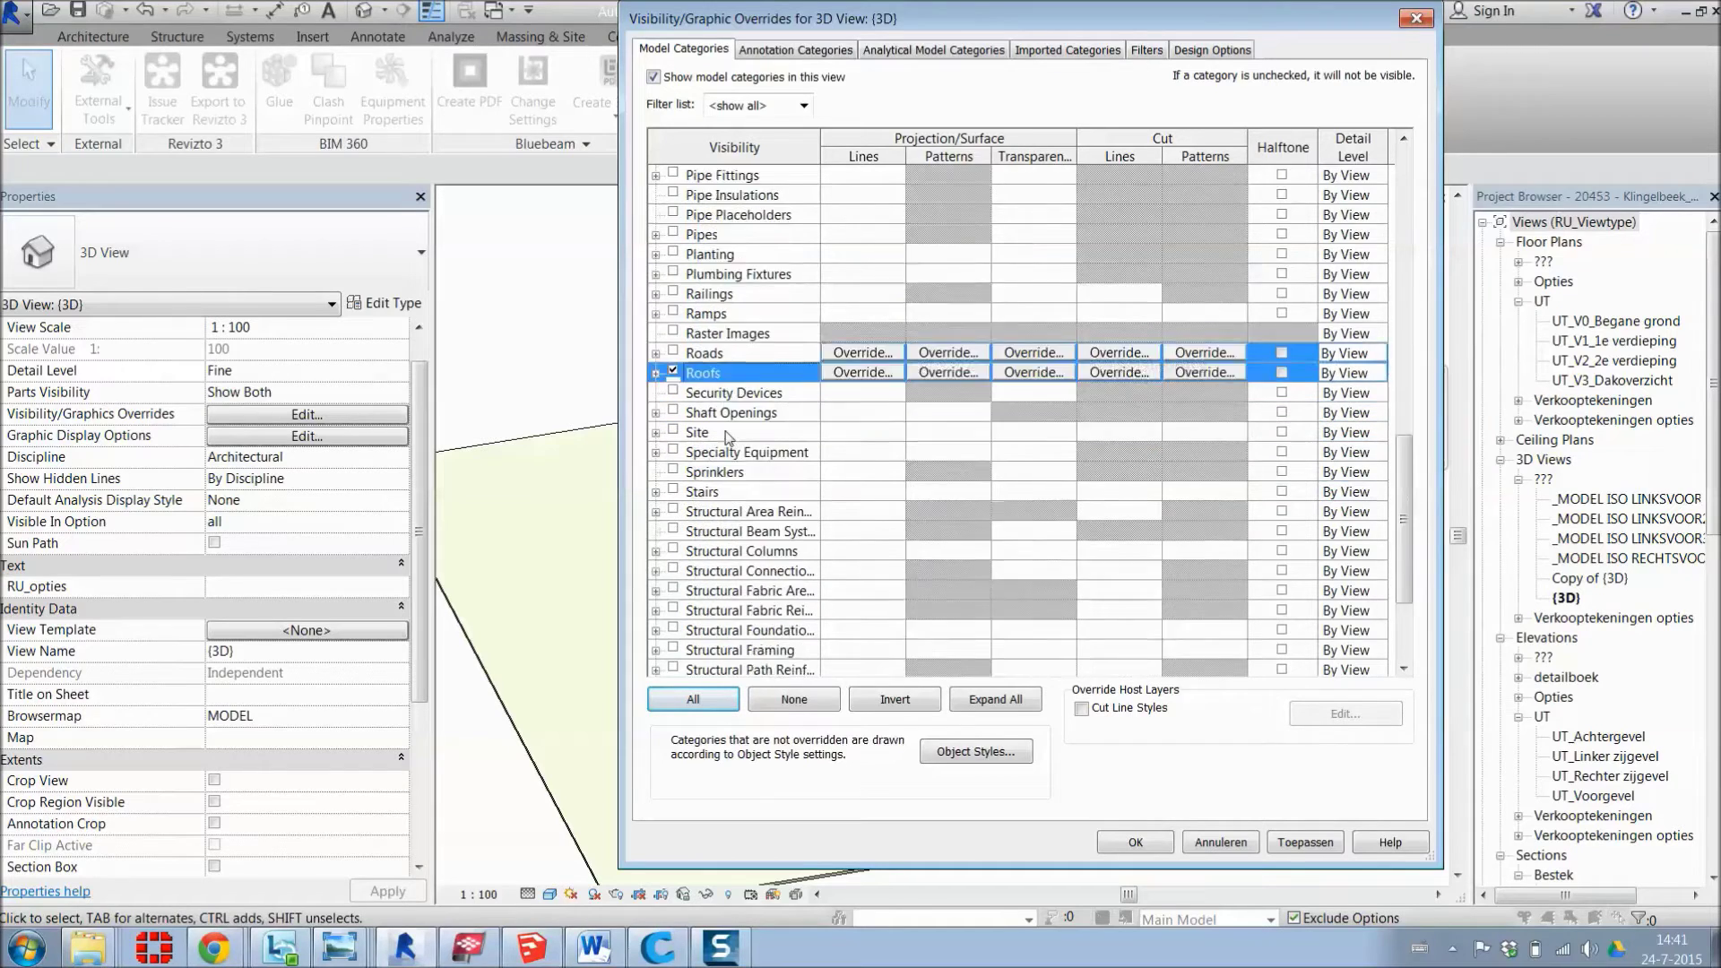
left_click(673, 609)
left_click(674, 628)
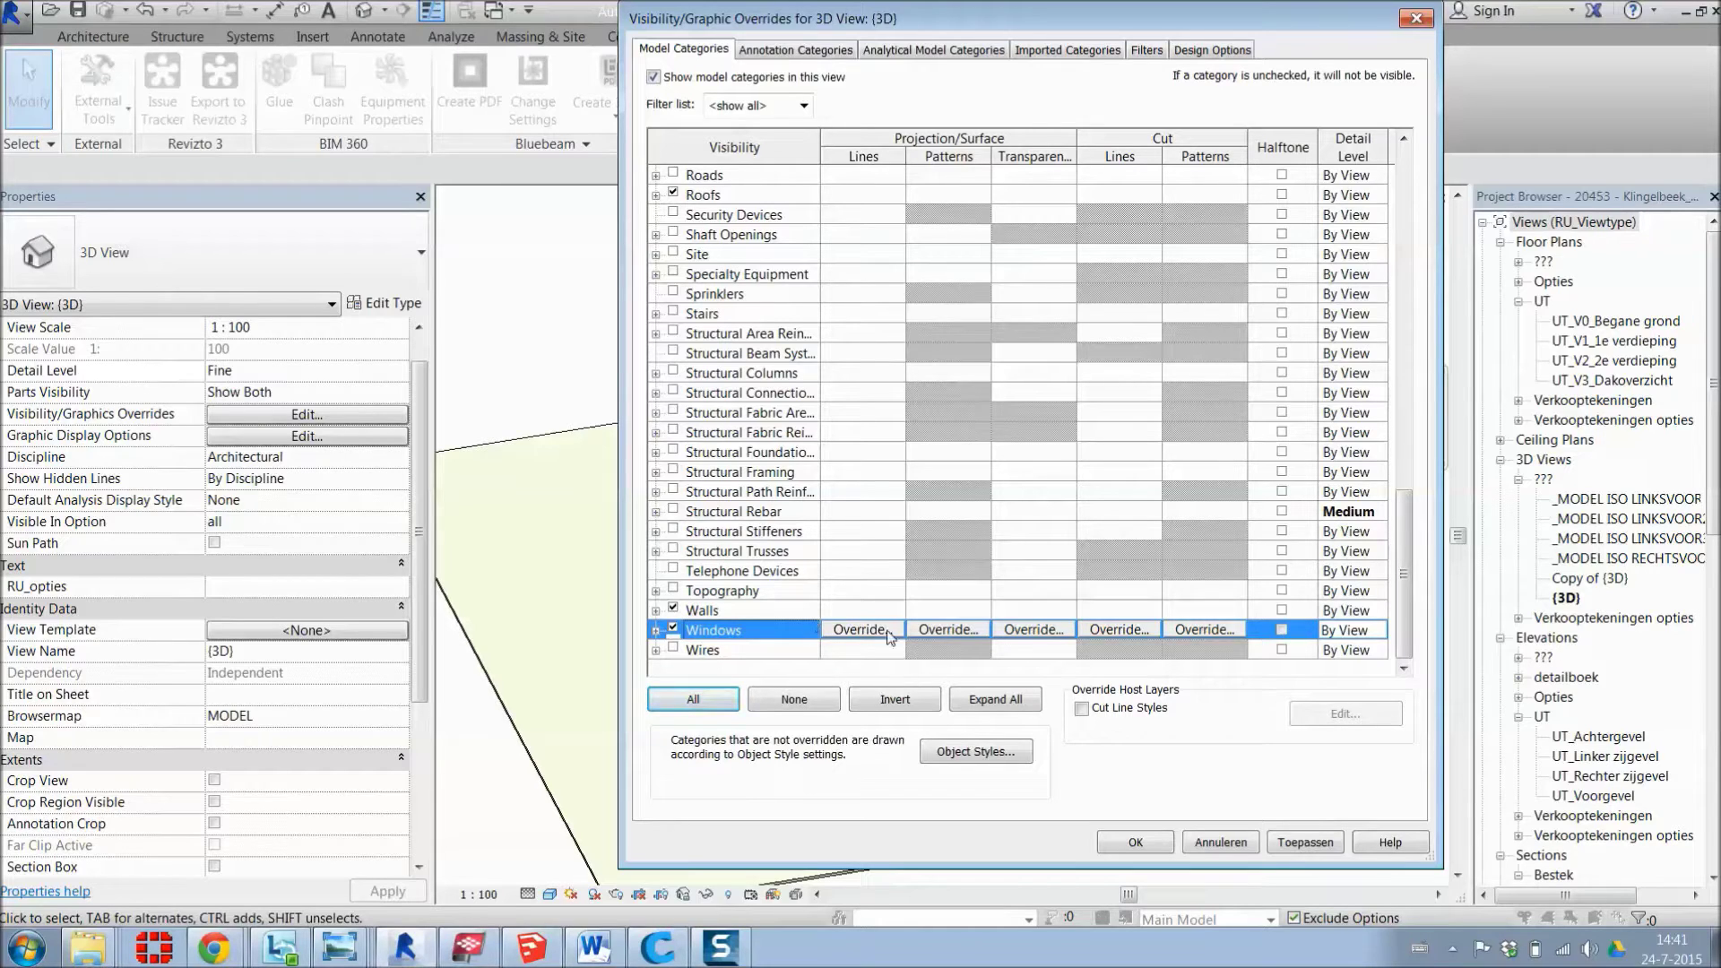
left_click(1324, 845)
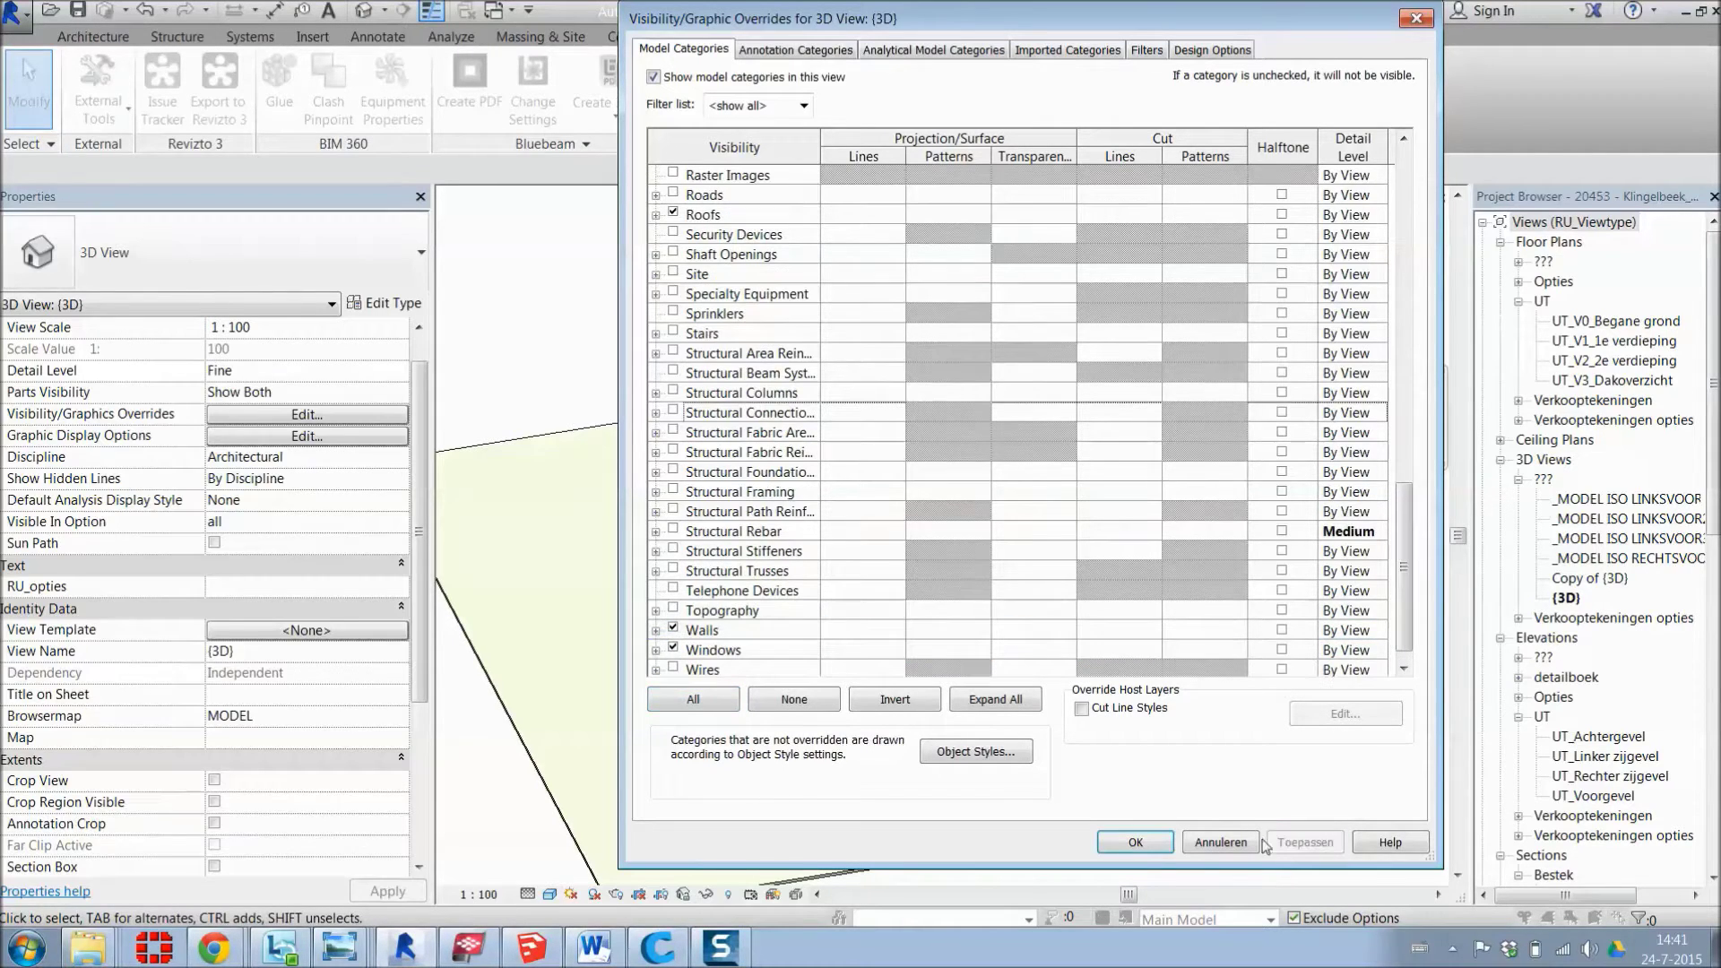
left_click(1150, 844)
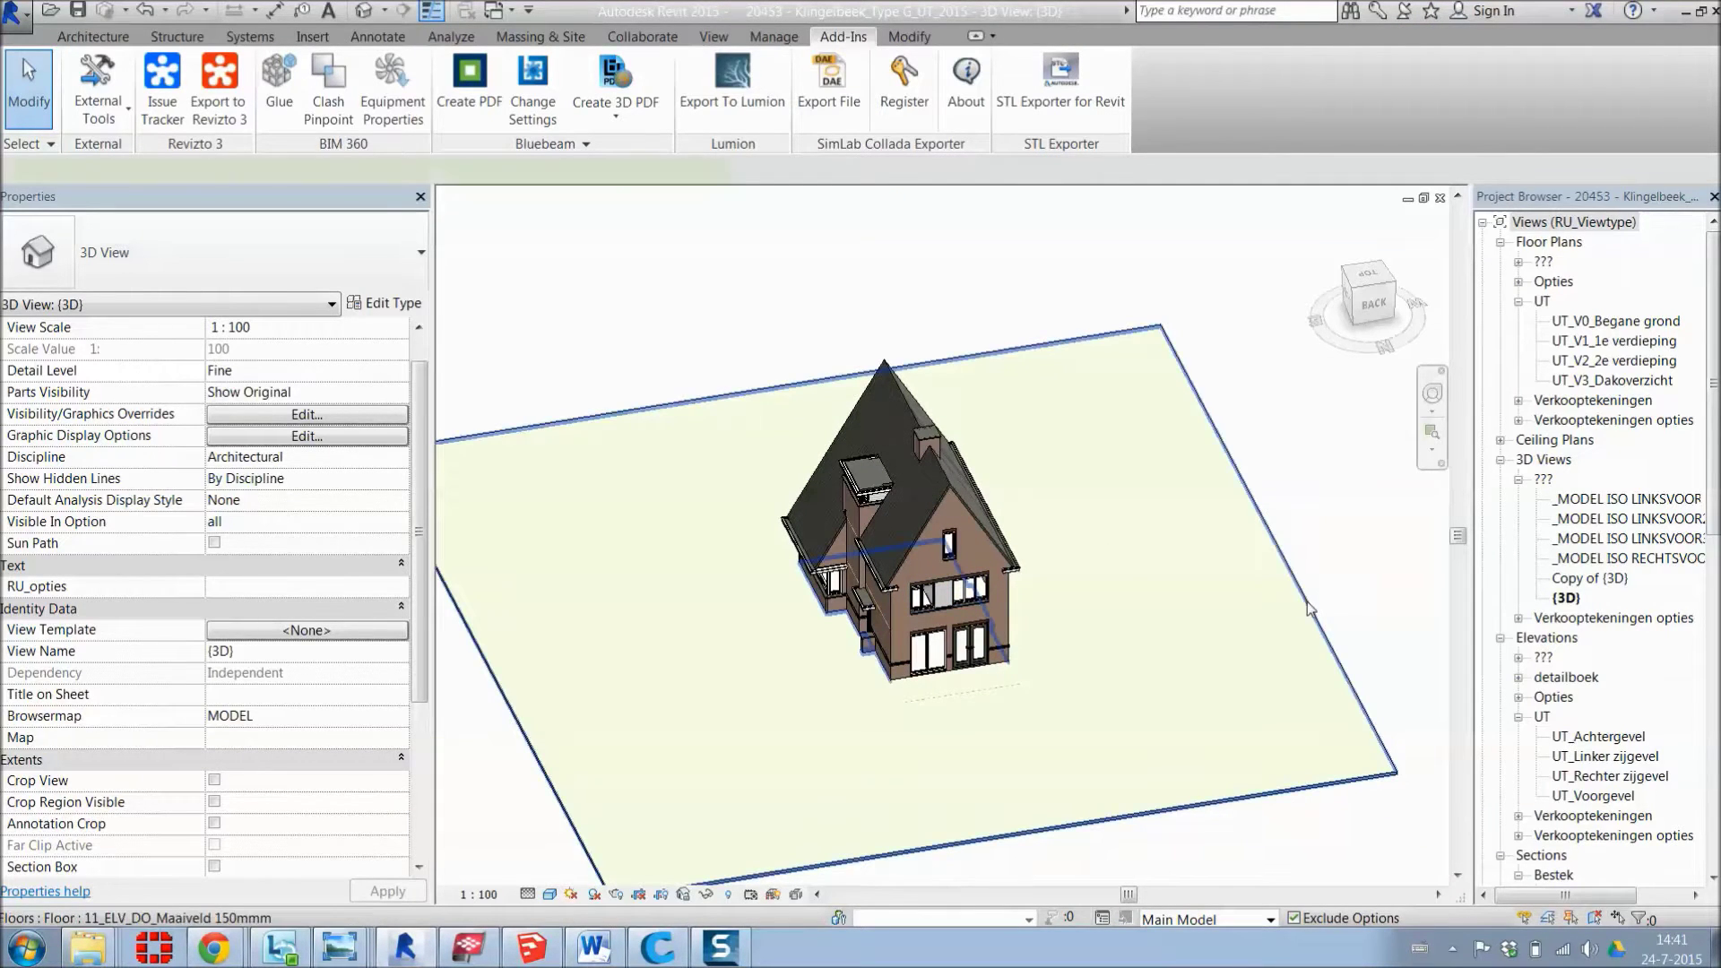
Step: Hide the 11_ELV_DO_Maaiveld 150mm ground slab in the 3D view and deselect it
left_click(900, 702)
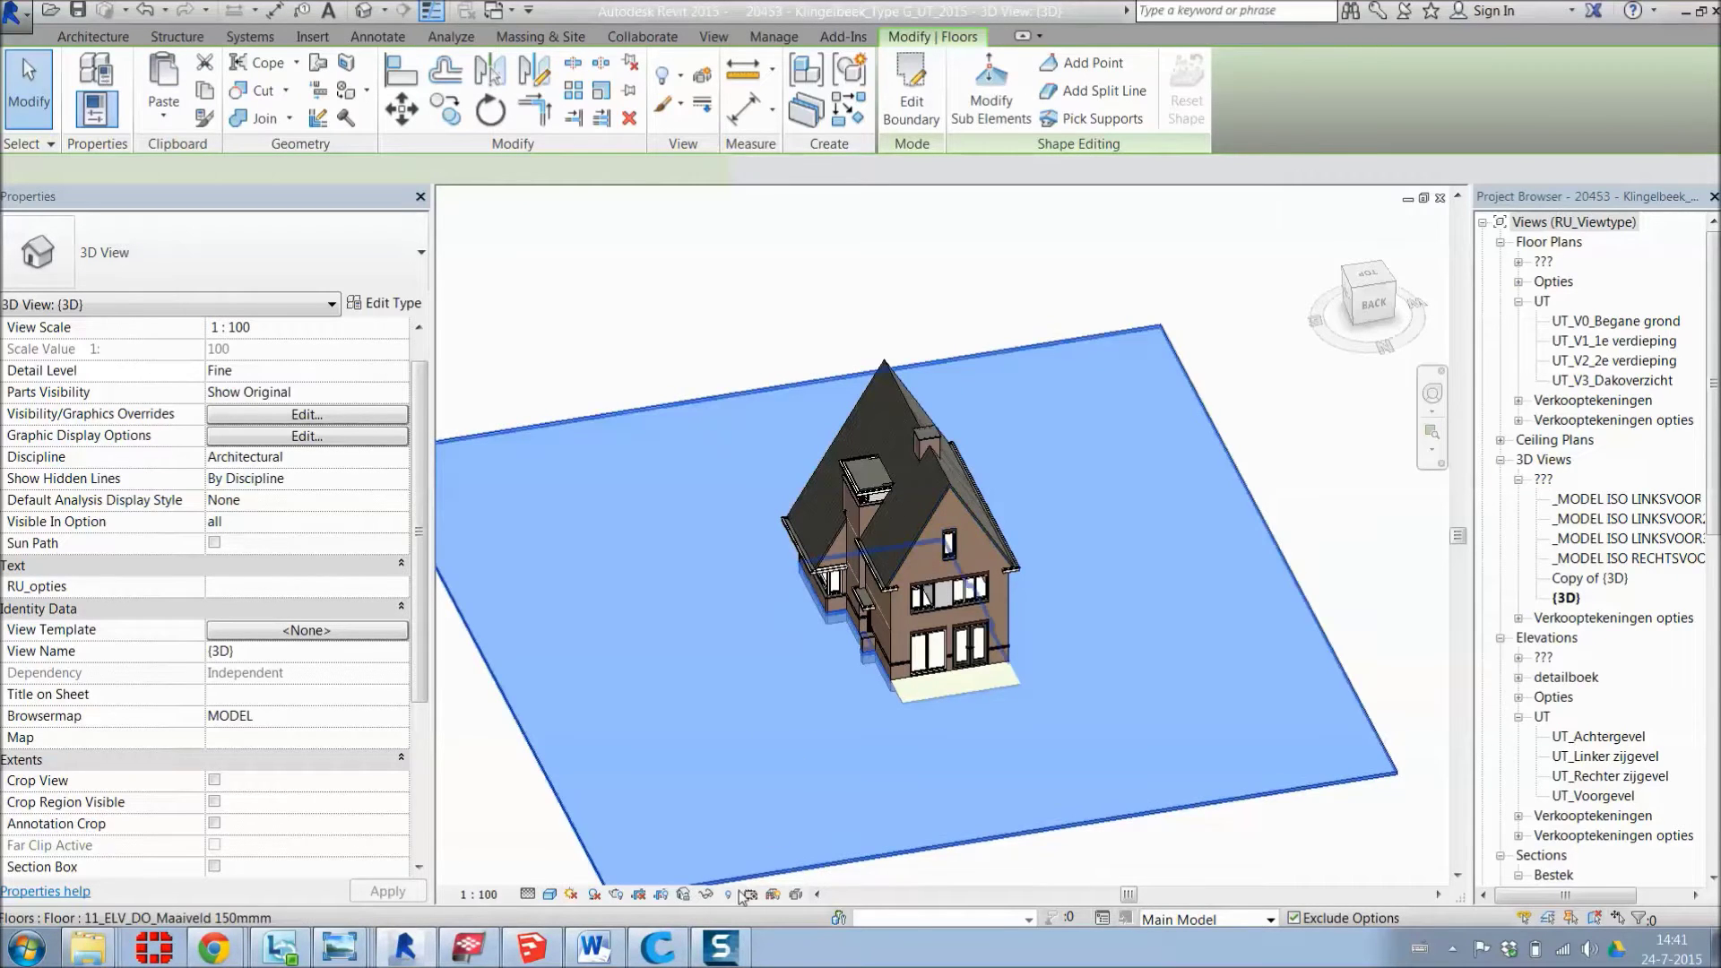
left_click(980, 391)
right_click(981, 391)
mouse_move(1078, 484)
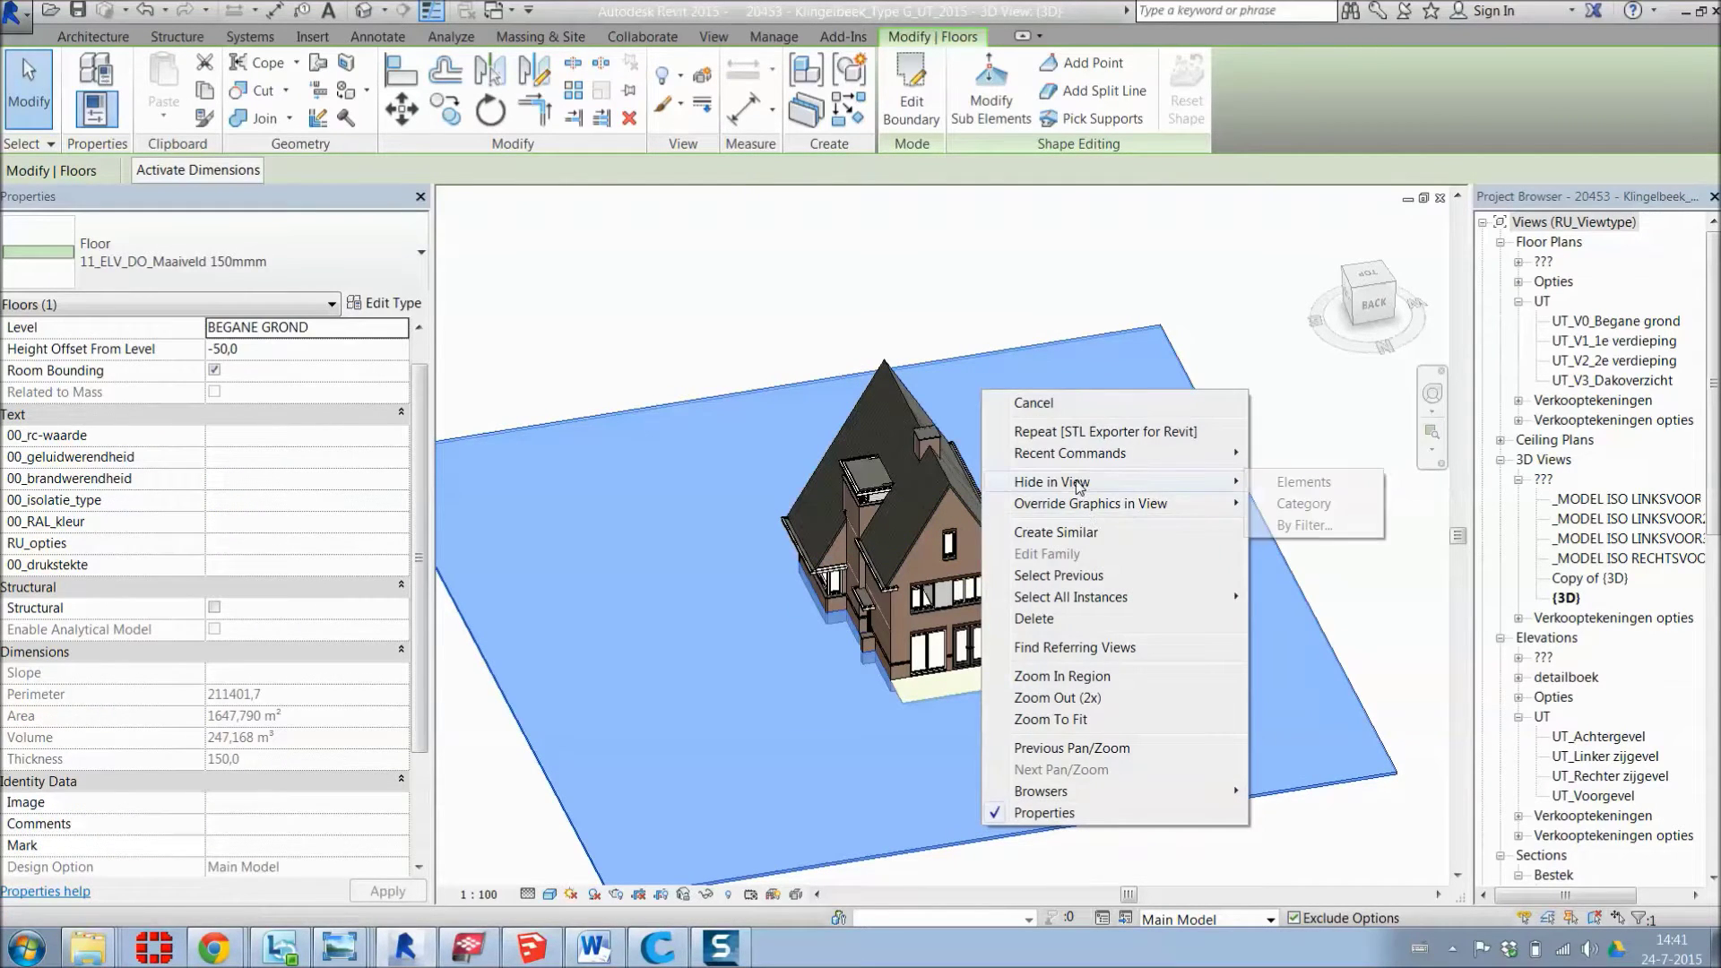
left_click(1304, 482)
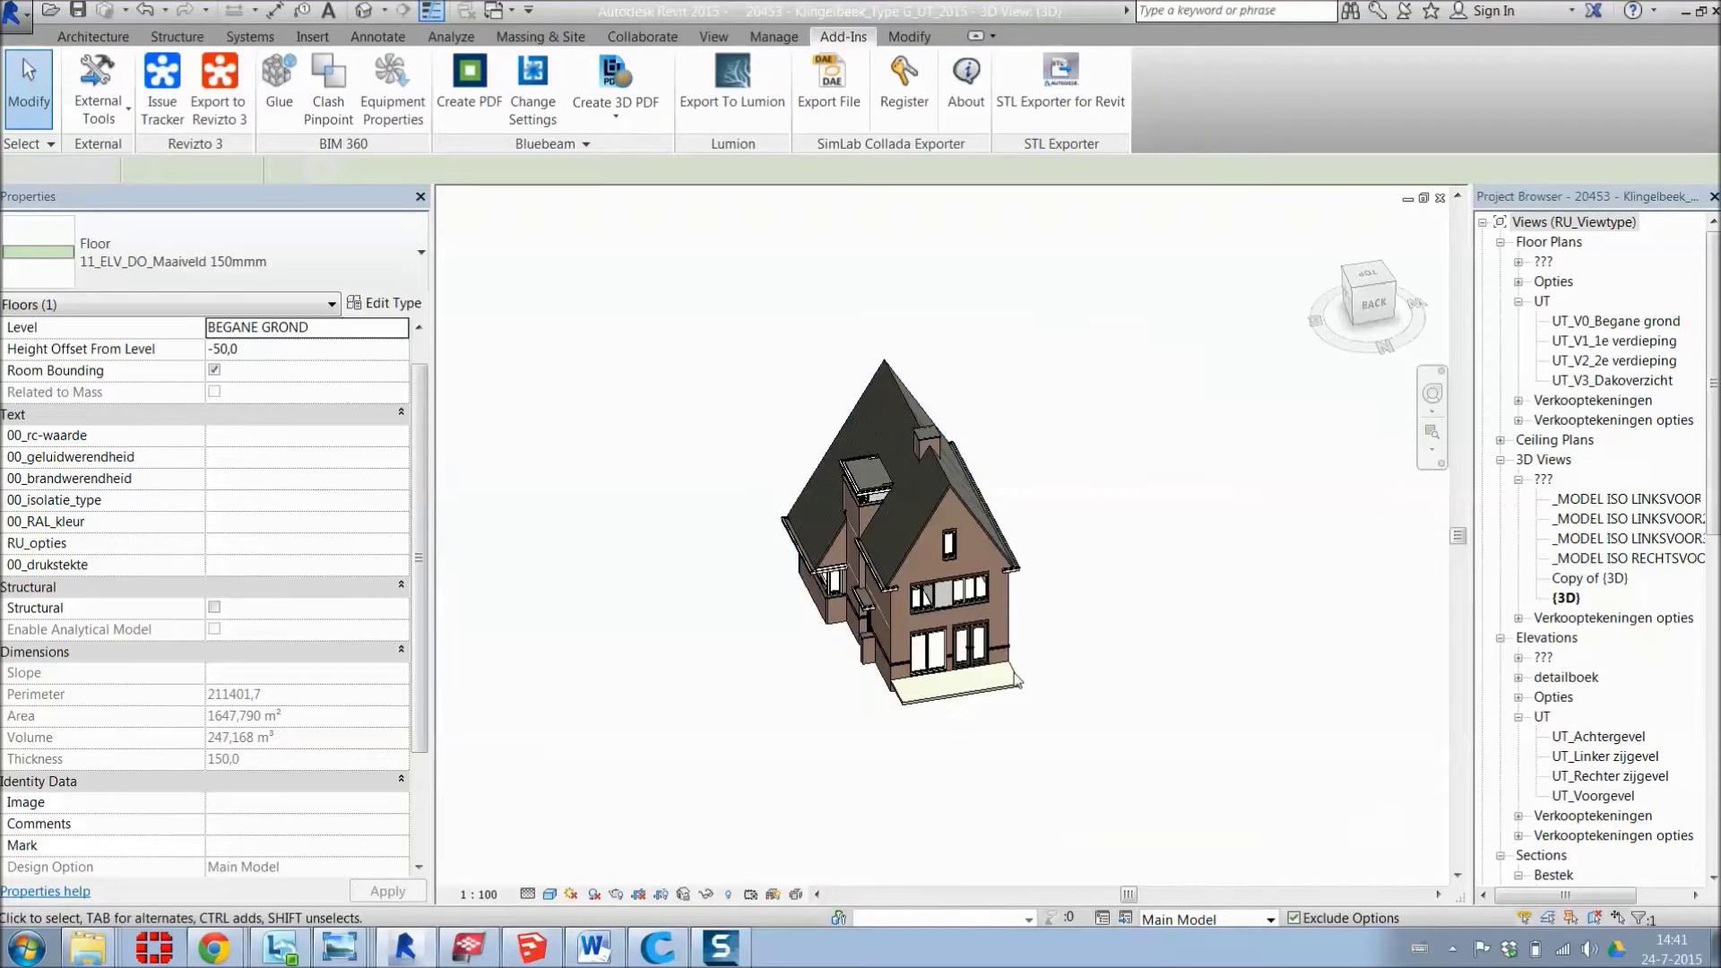
left_click(1150, 477)
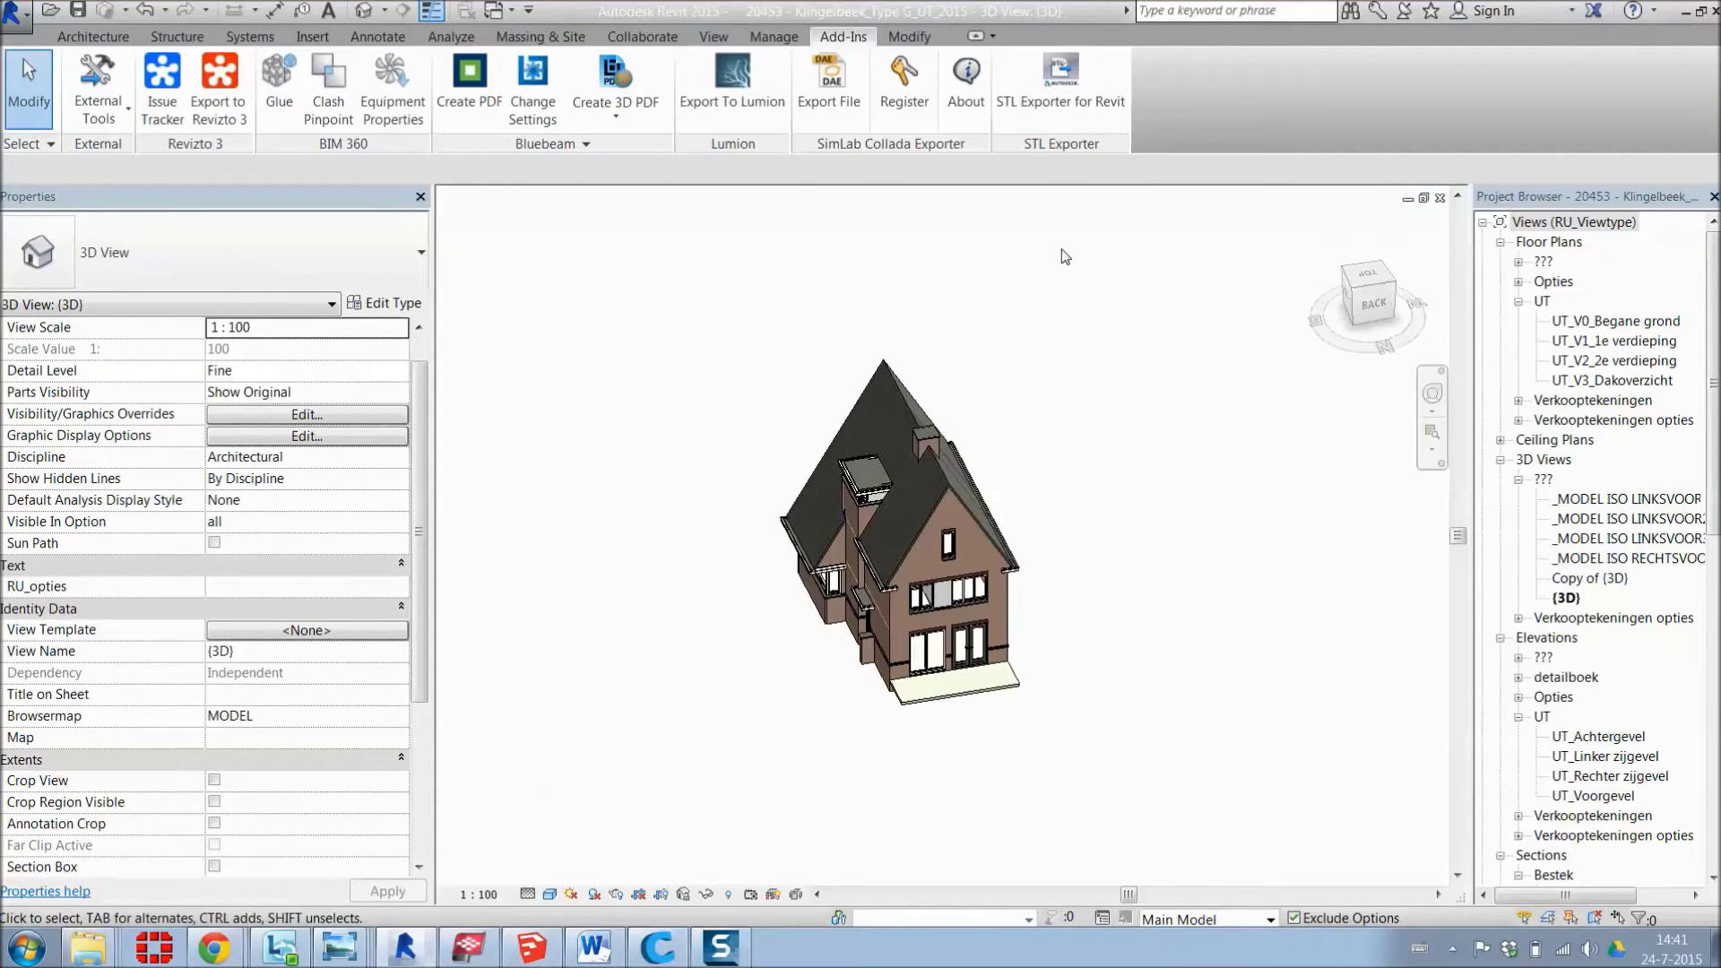
Step: Export the house with STL Exporter as binary meters STL named 'STL klingelbeek experiment'
left_click(1042, 100)
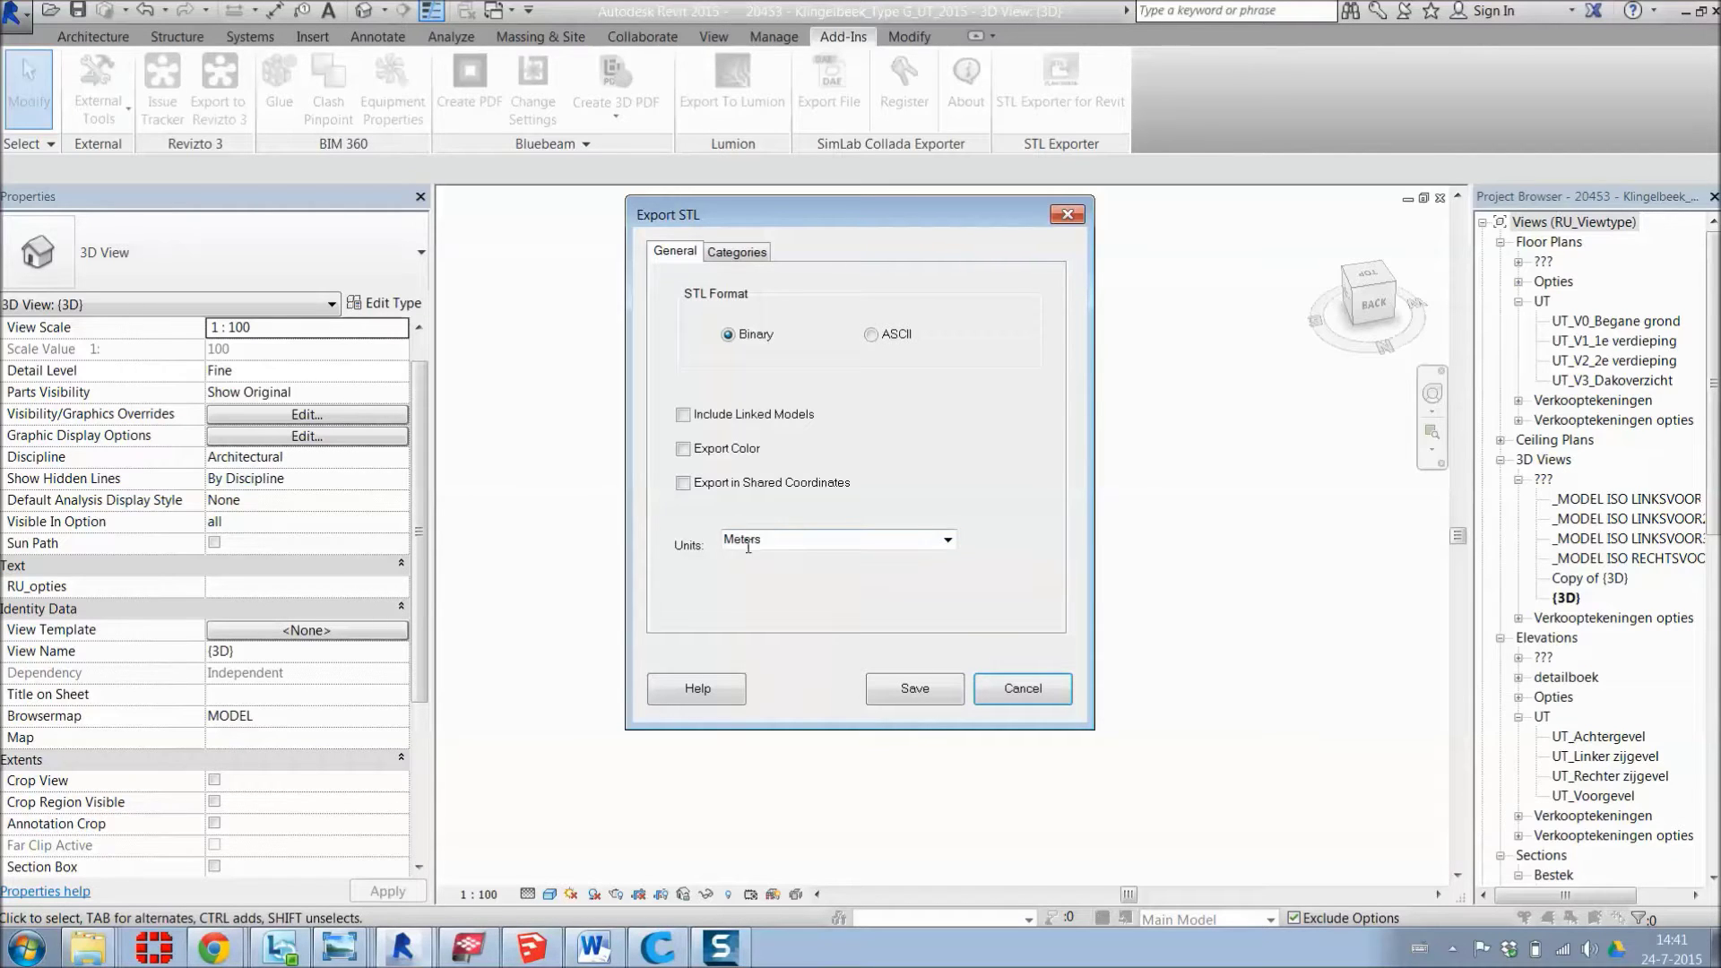
left_click(753, 252)
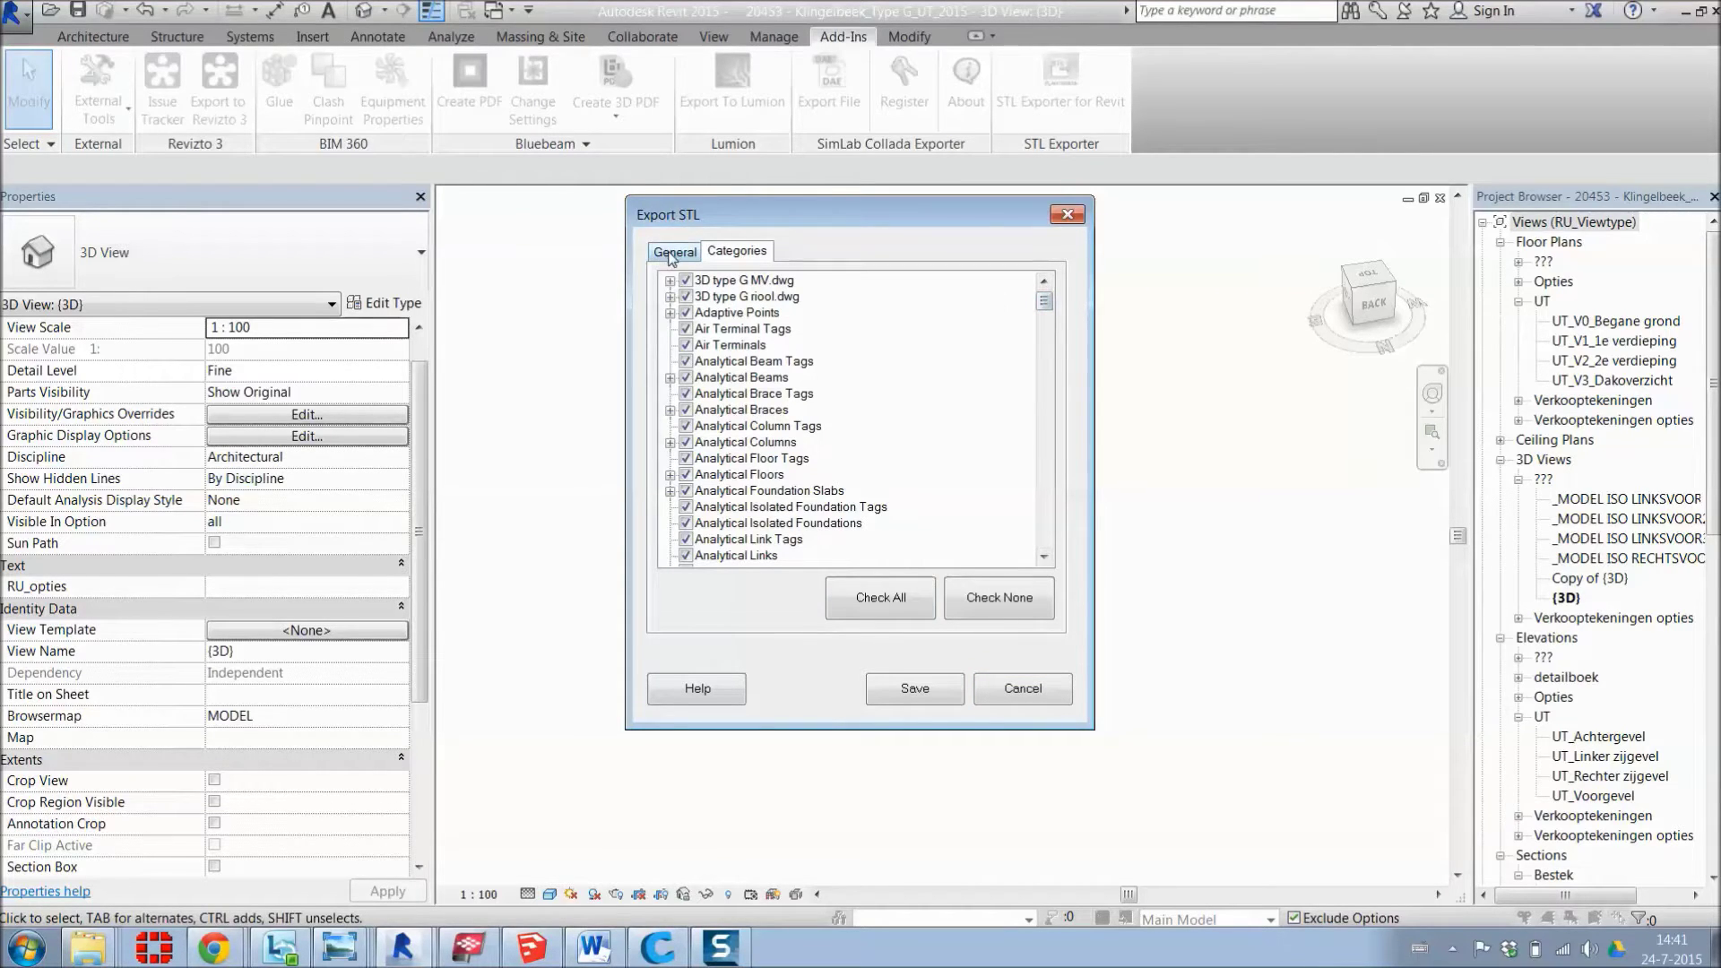
left_click(673, 253)
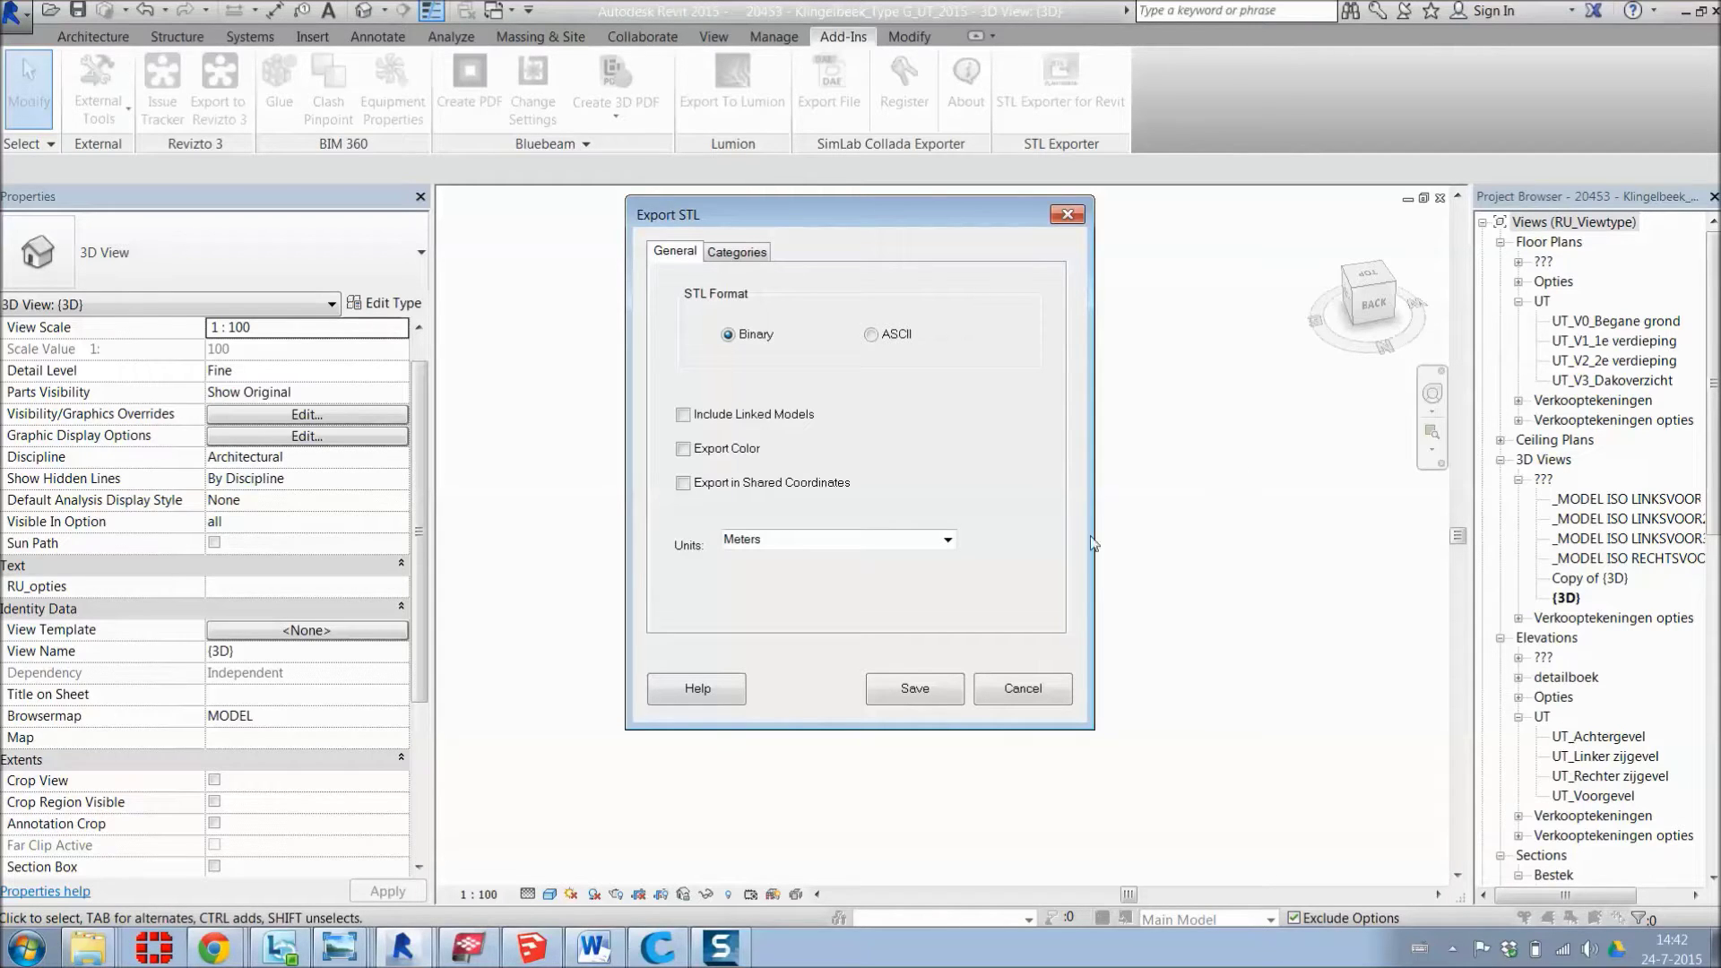
left_click(941, 690)
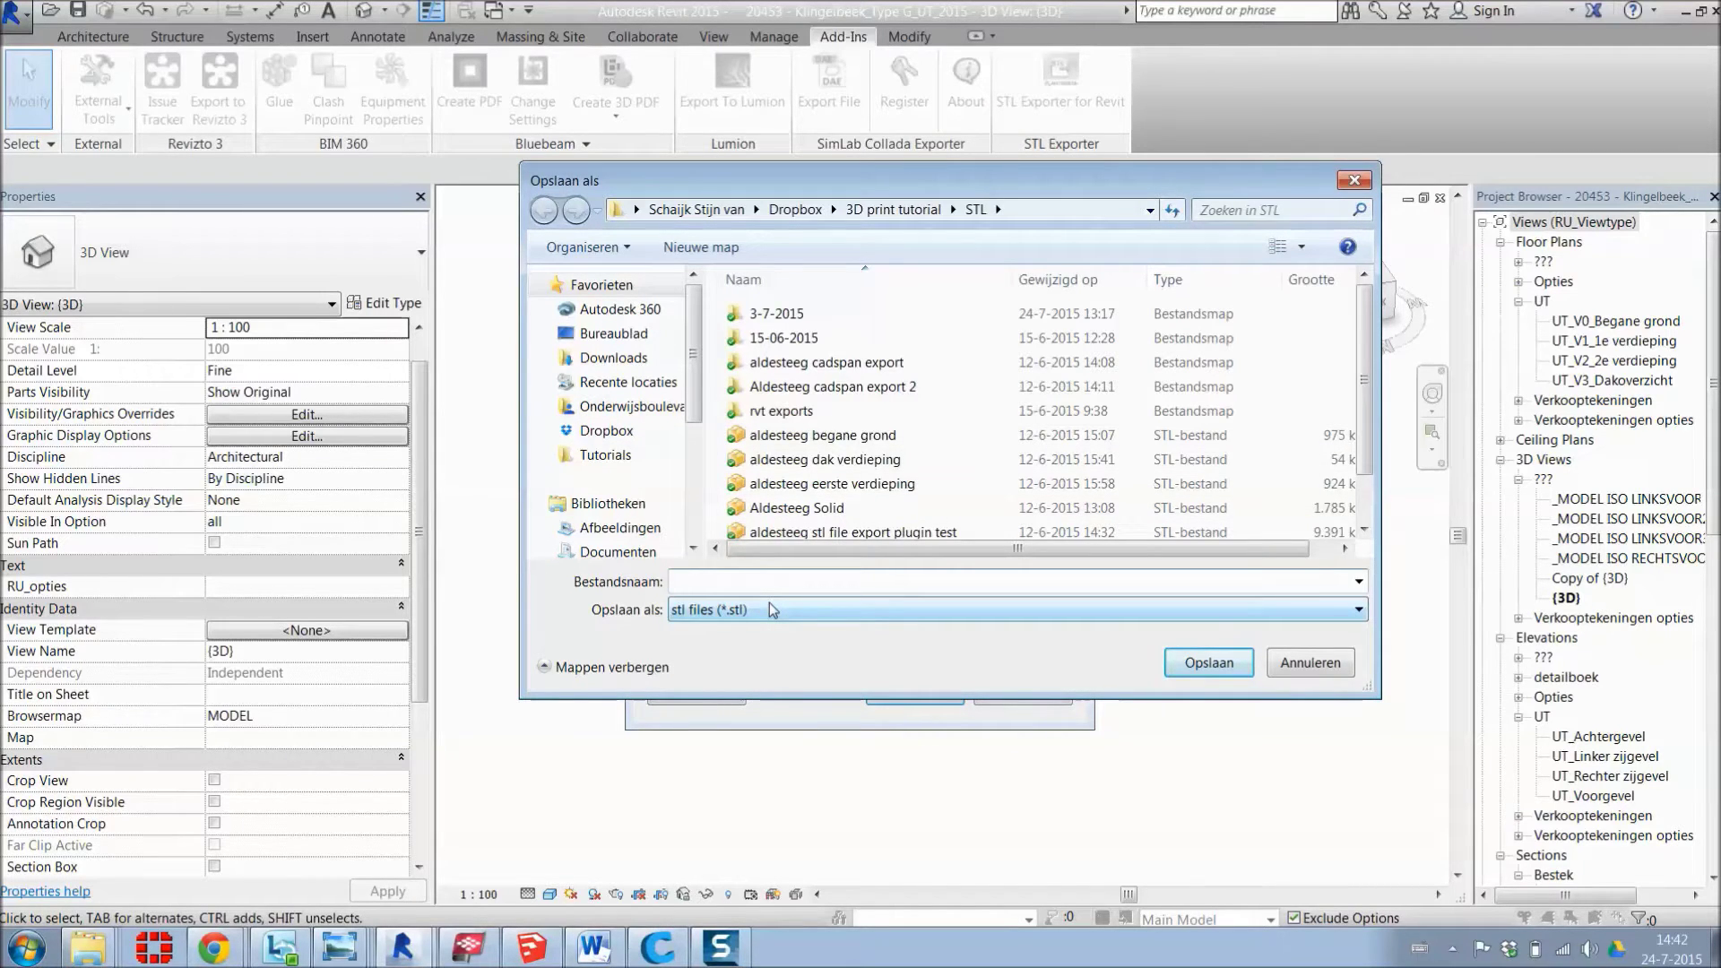
type("STL klingelbeek experiment")
key("Return")
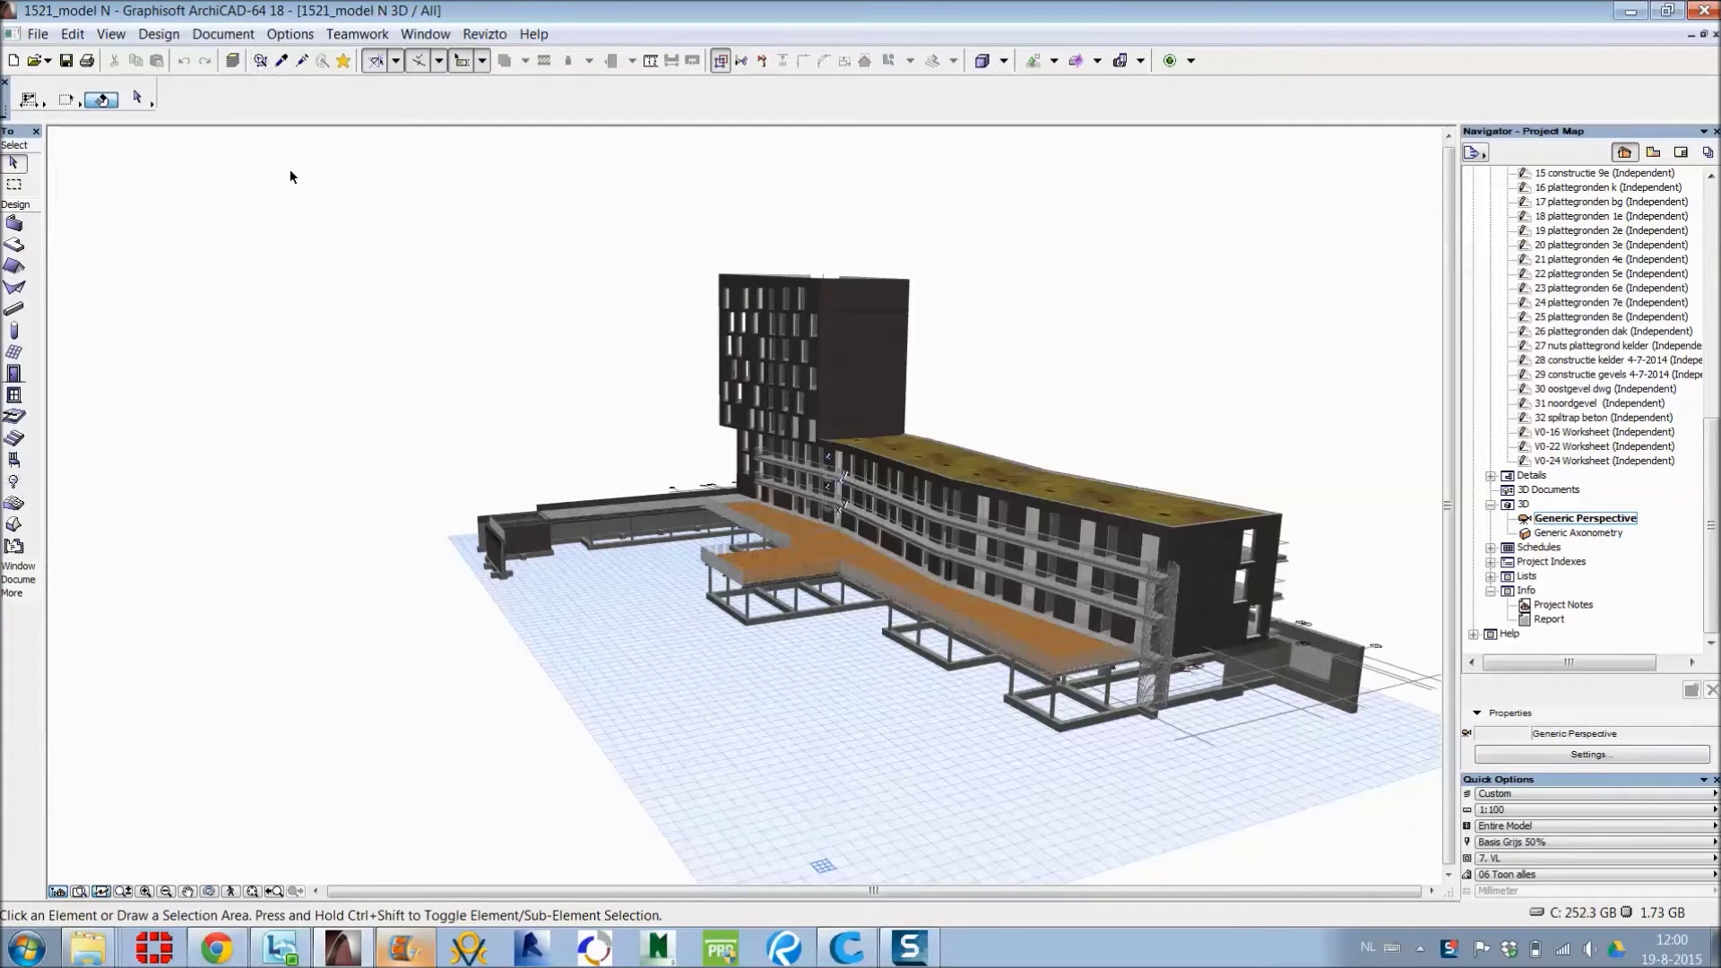
Step: In Find & Select, set the element type criterion to Wall or Slab
left_click(261, 61)
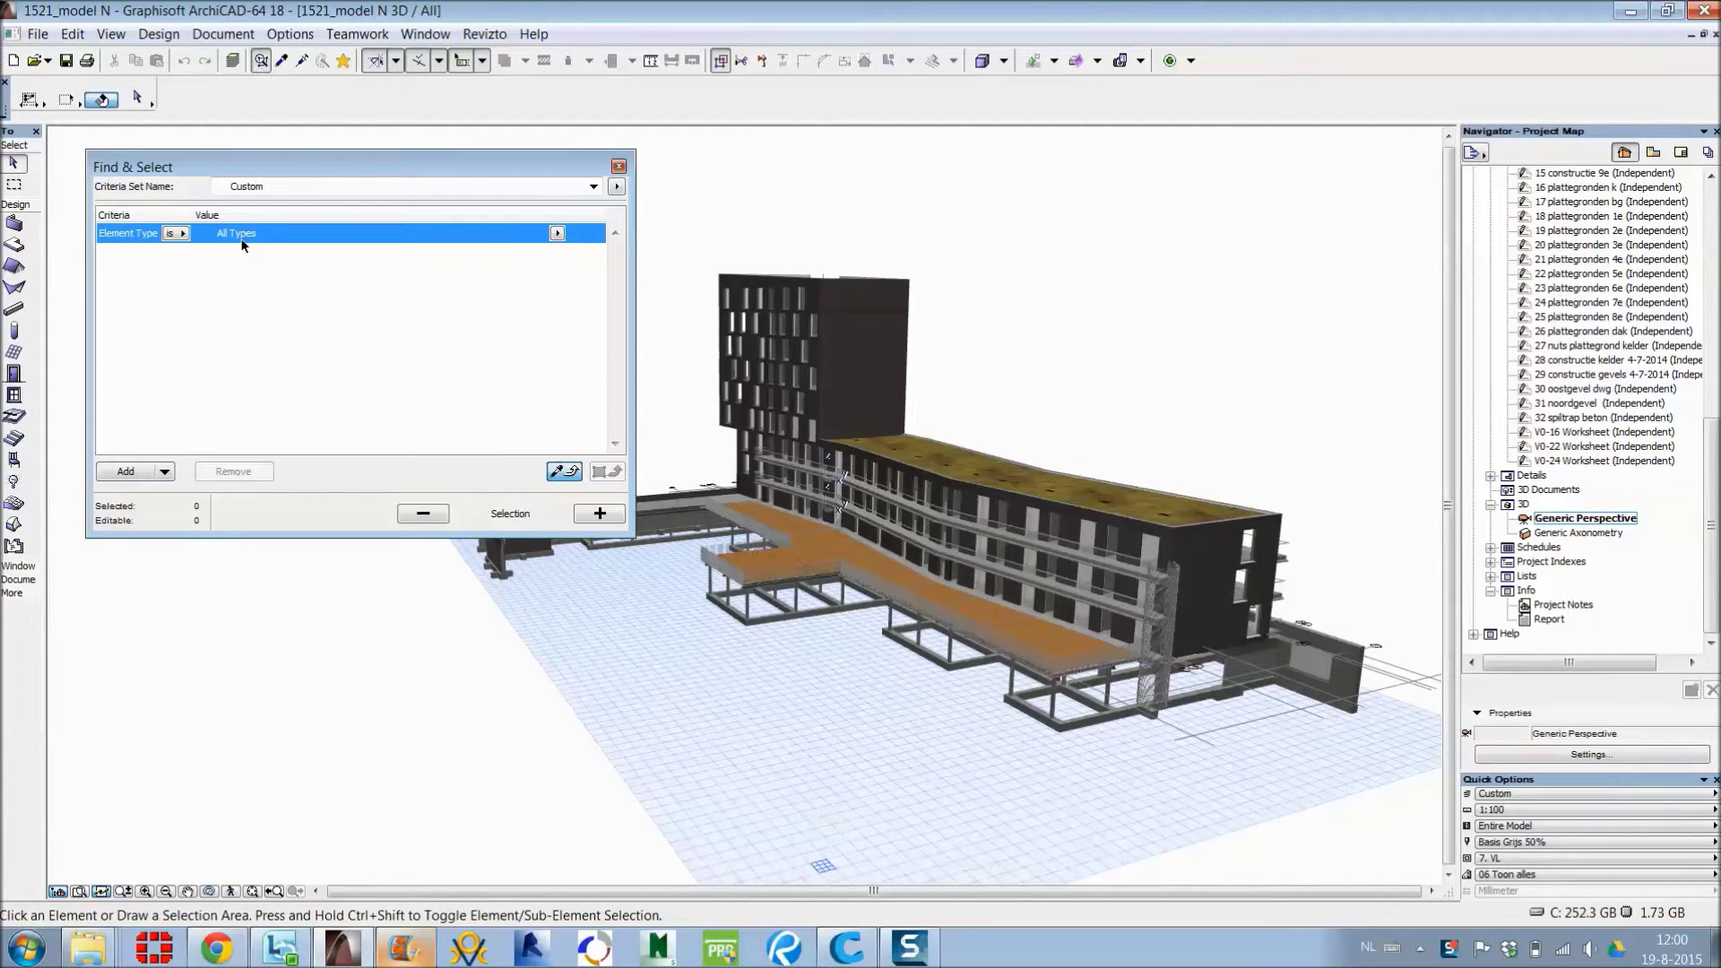
left_click(556, 234)
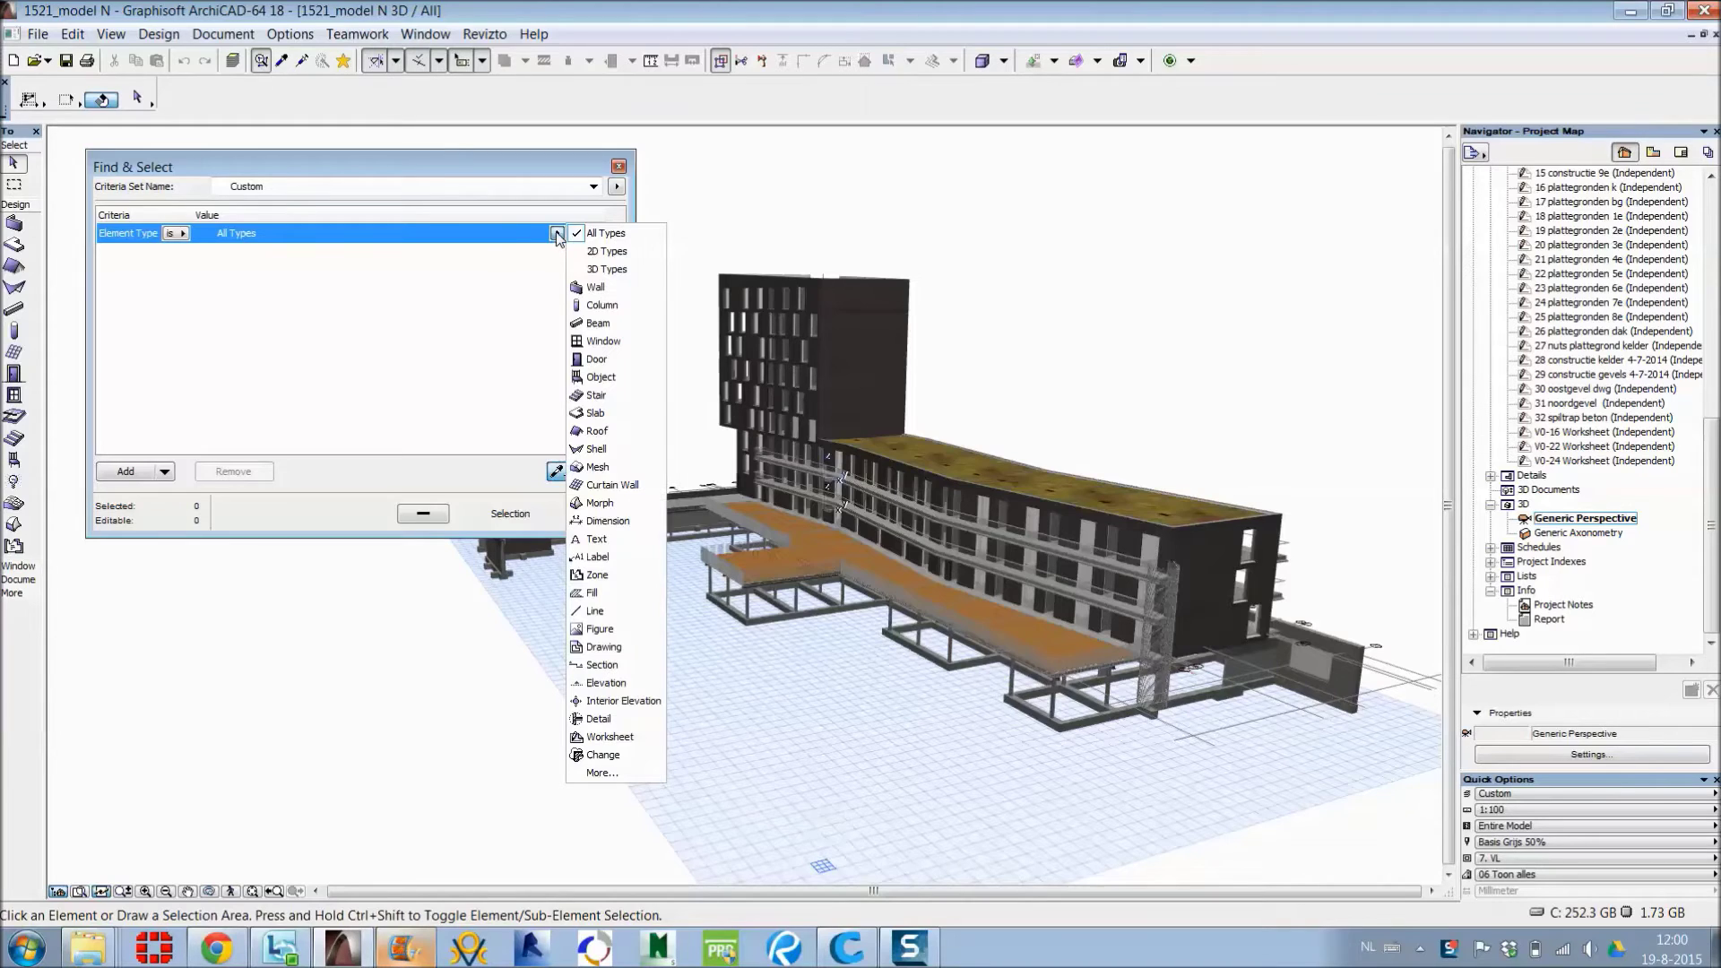
left_click(597, 288)
left_click(140, 469)
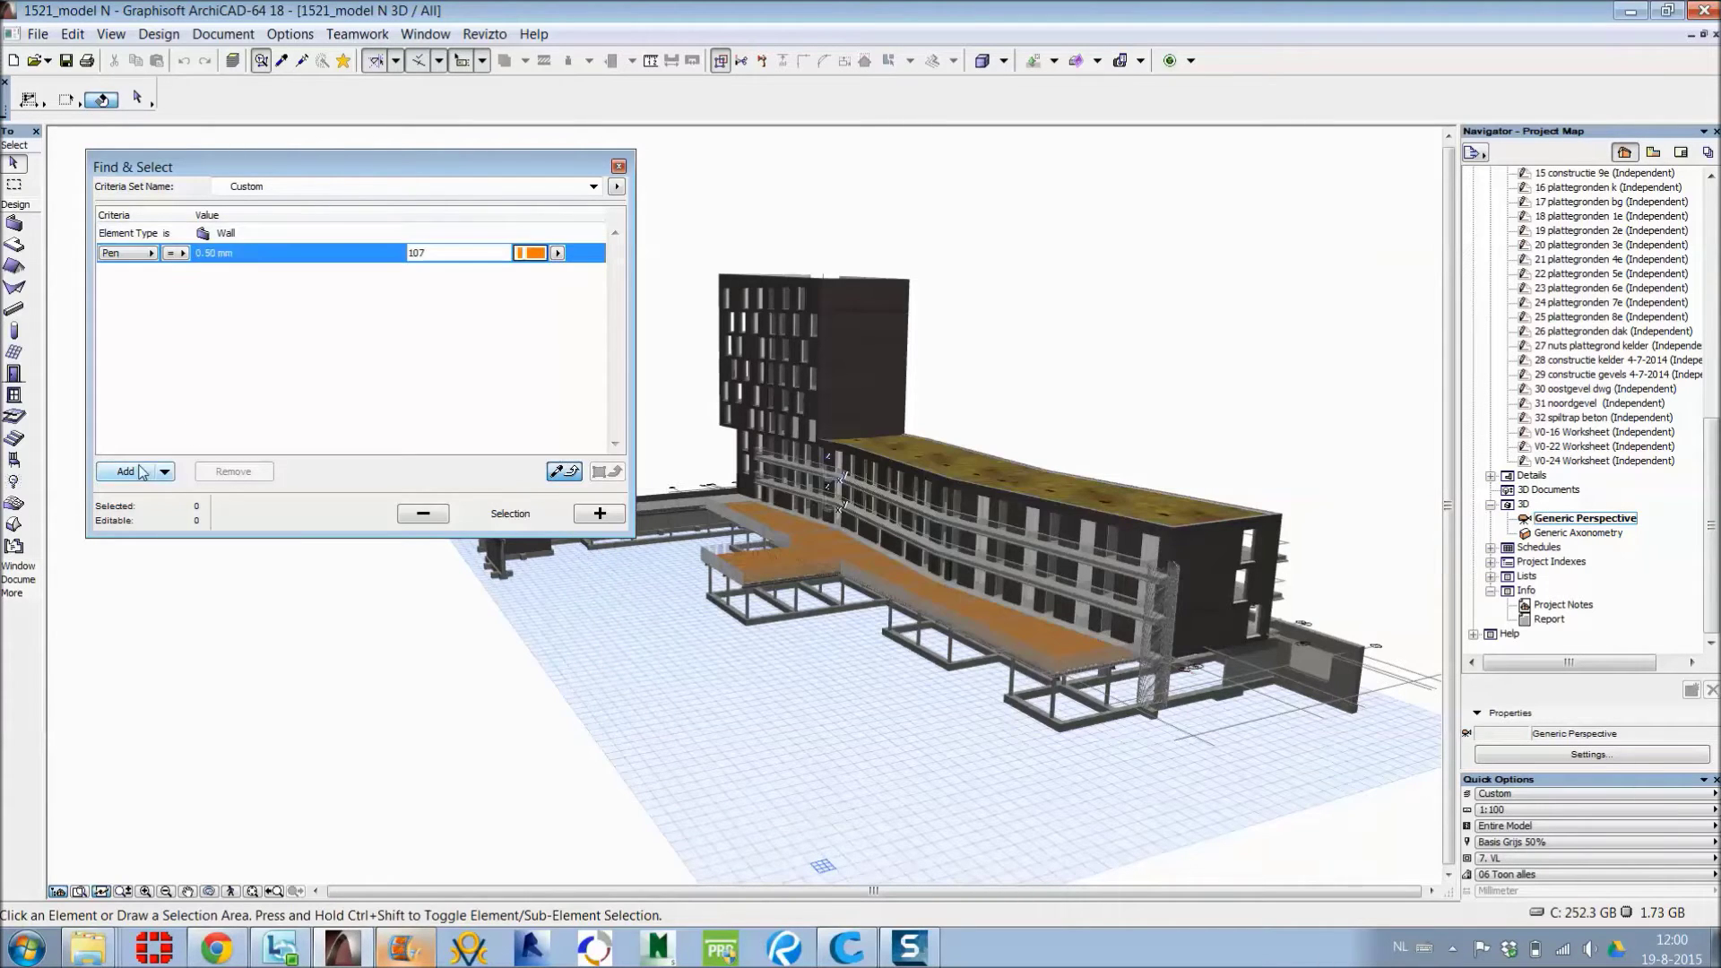
left_click(150, 253)
left_click(215, 137)
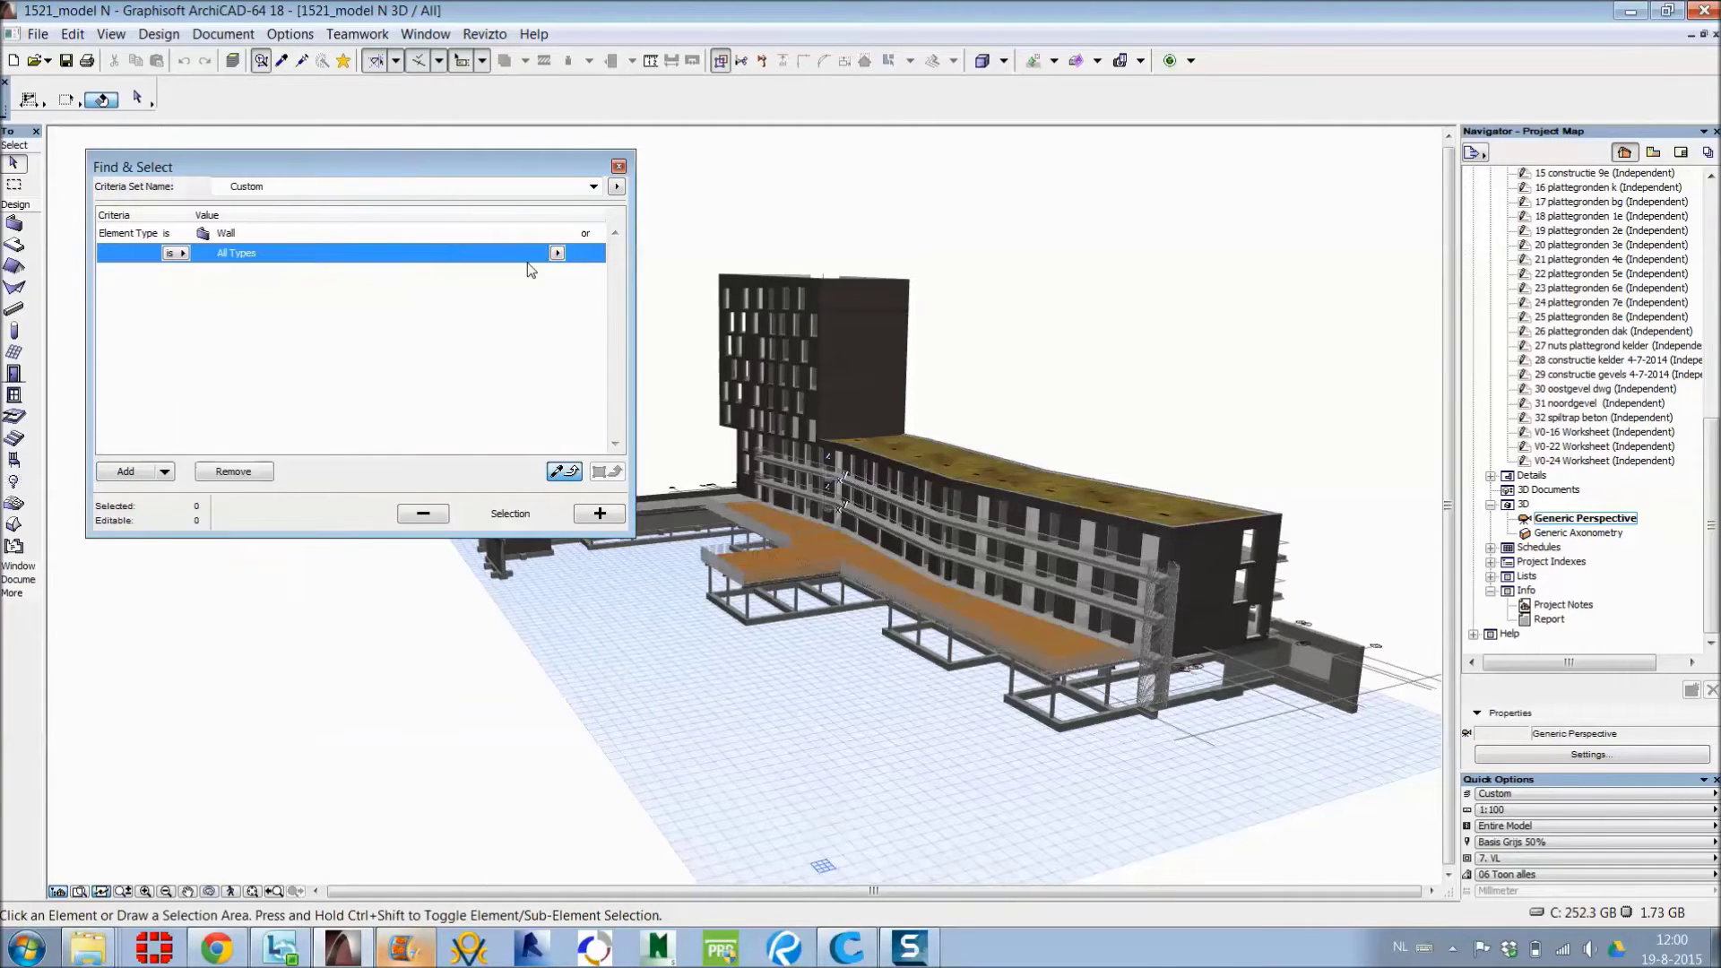
left_click(557, 252)
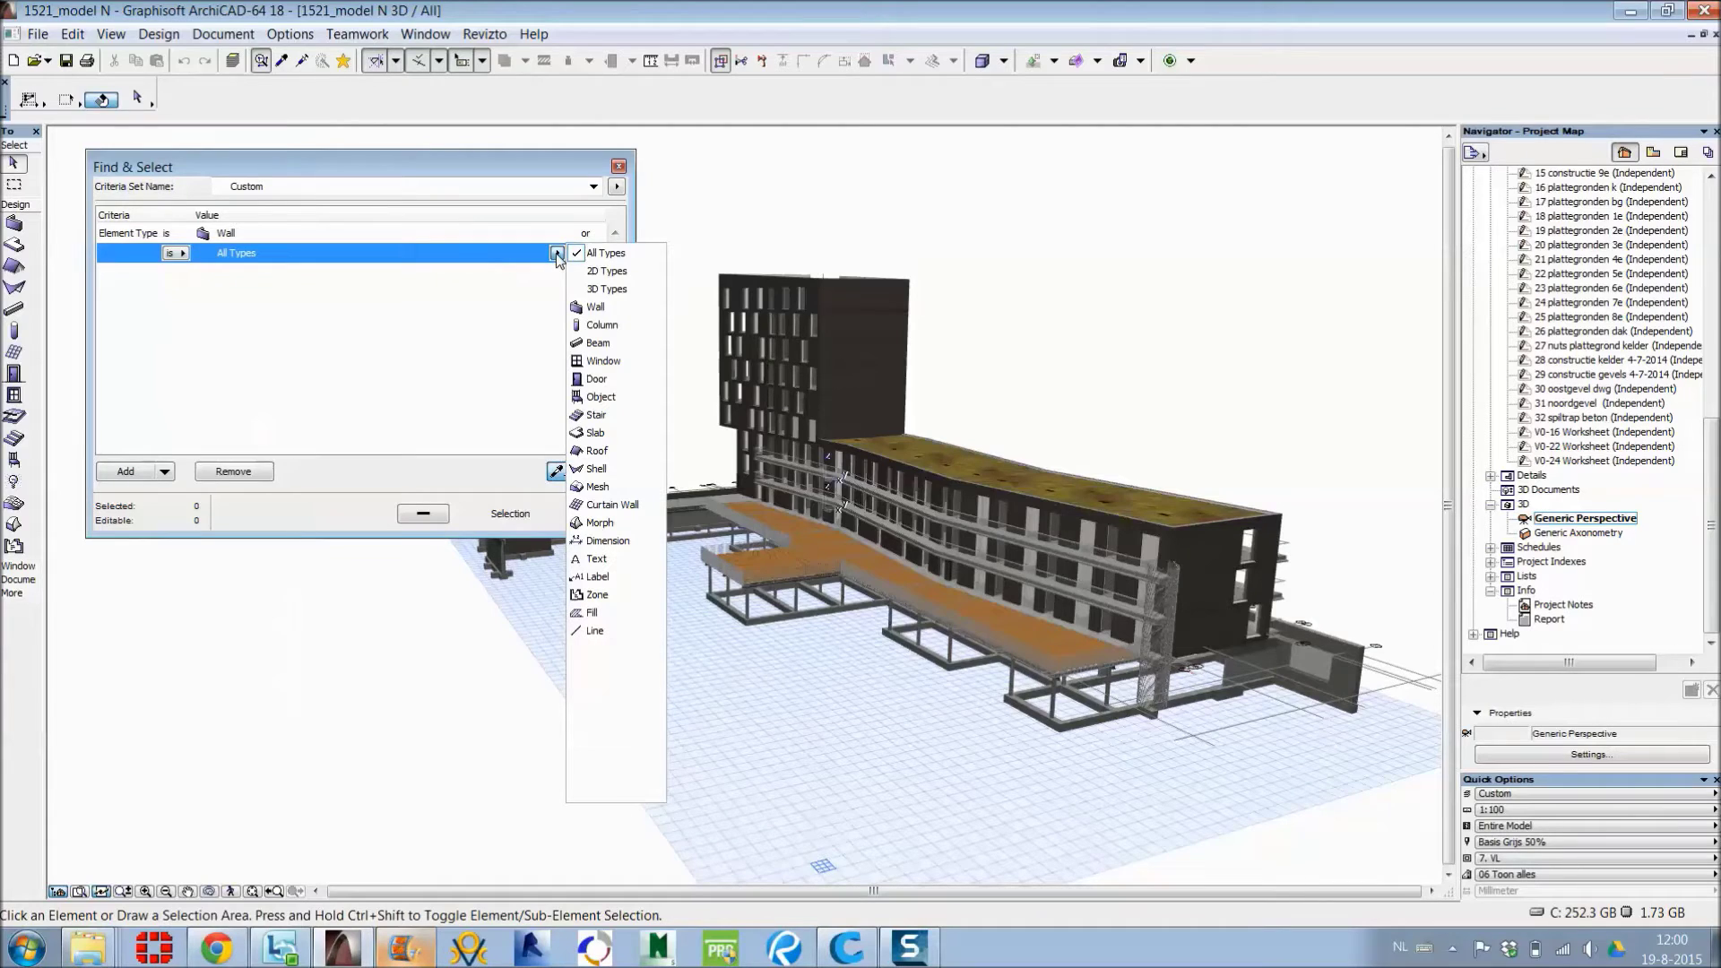
left_click(610, 433)
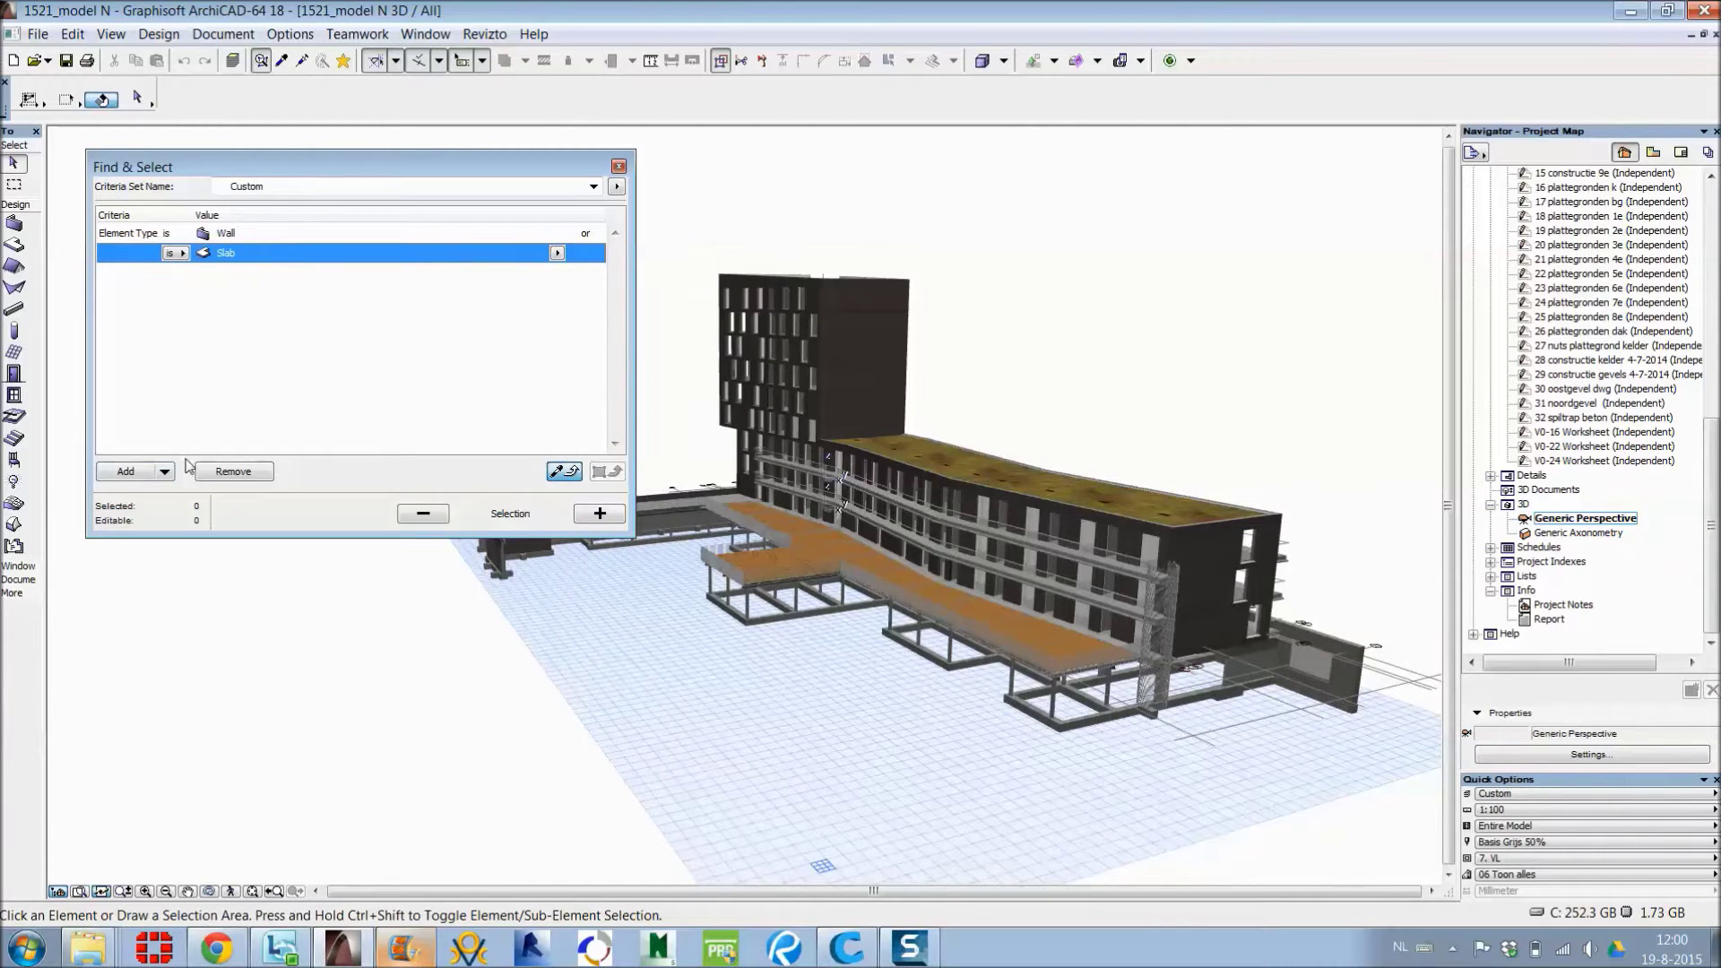
Step: Add Structural Function is Load-Bearing Element and select the 404 matching elements
left_click(121, 473)
left_click(132, 277)
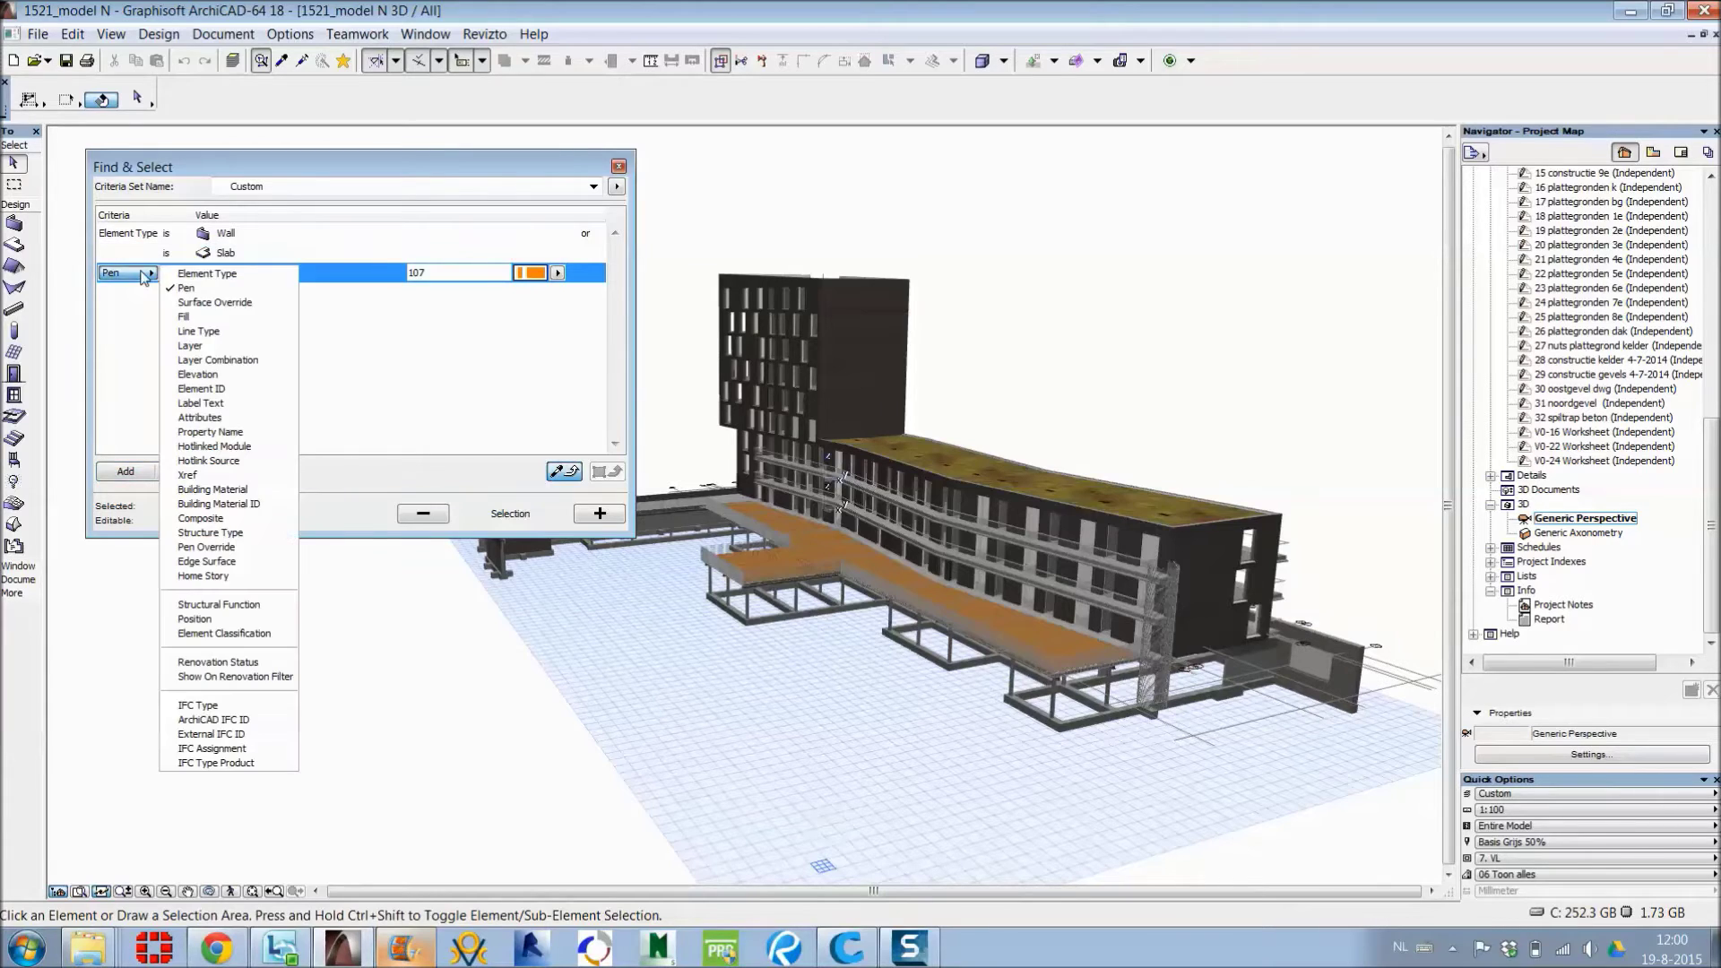
left_click(215, 605)
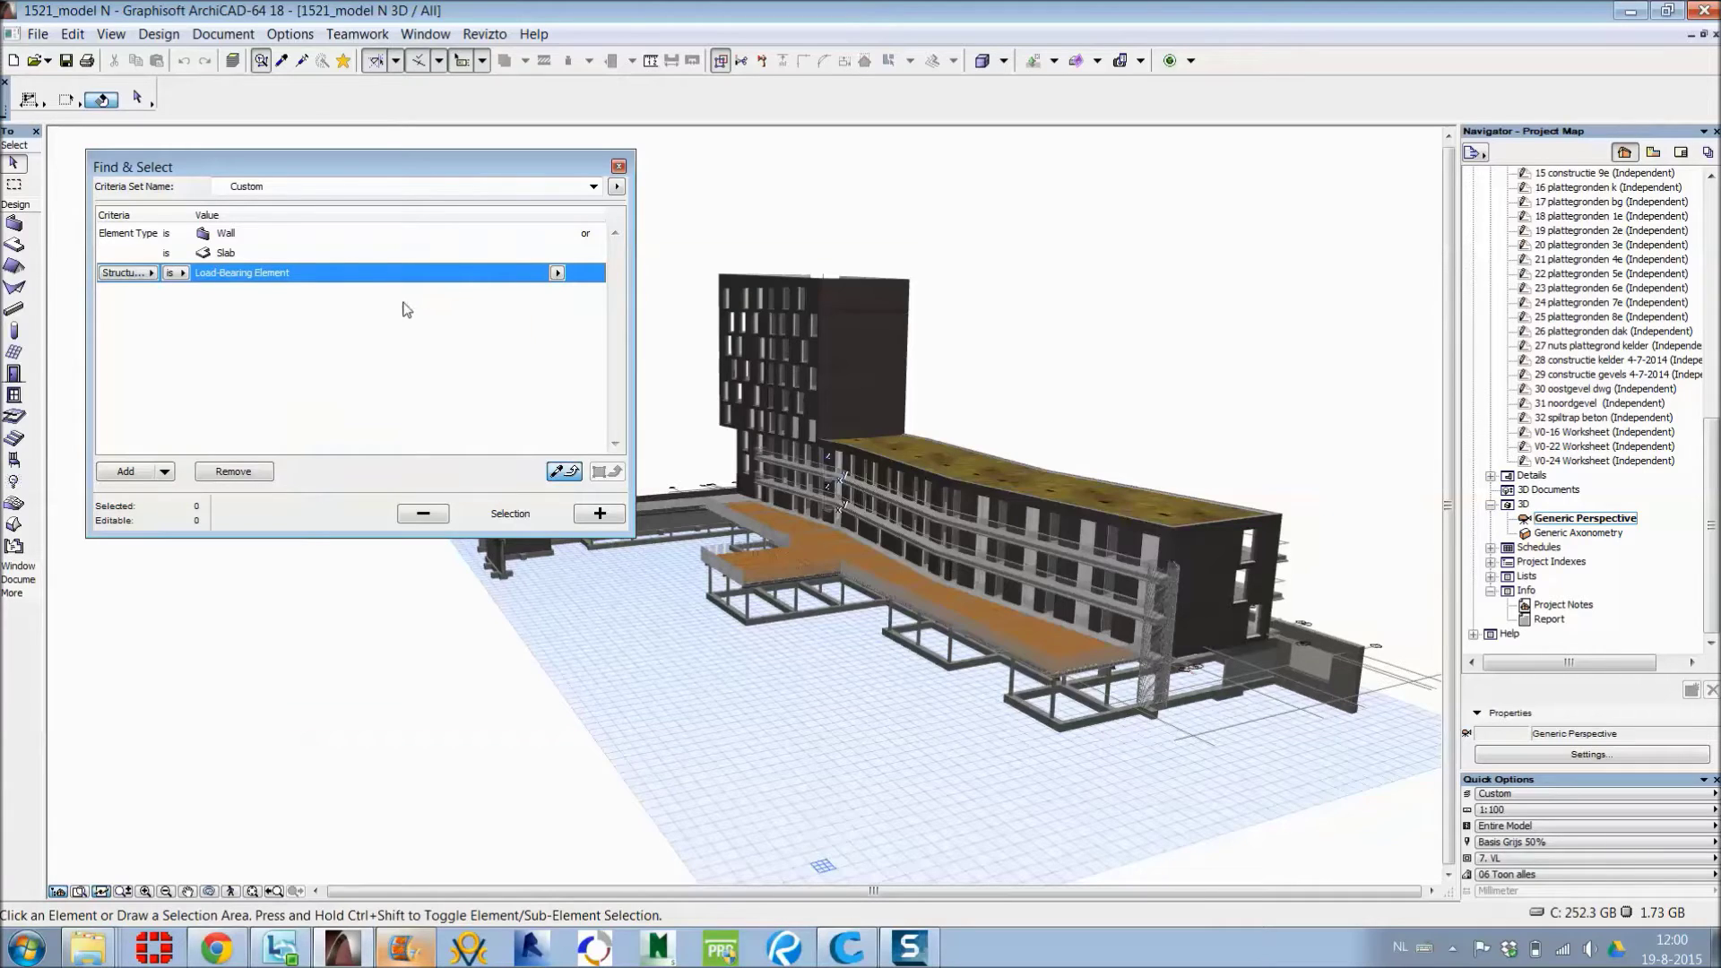
left_click(601, 515)
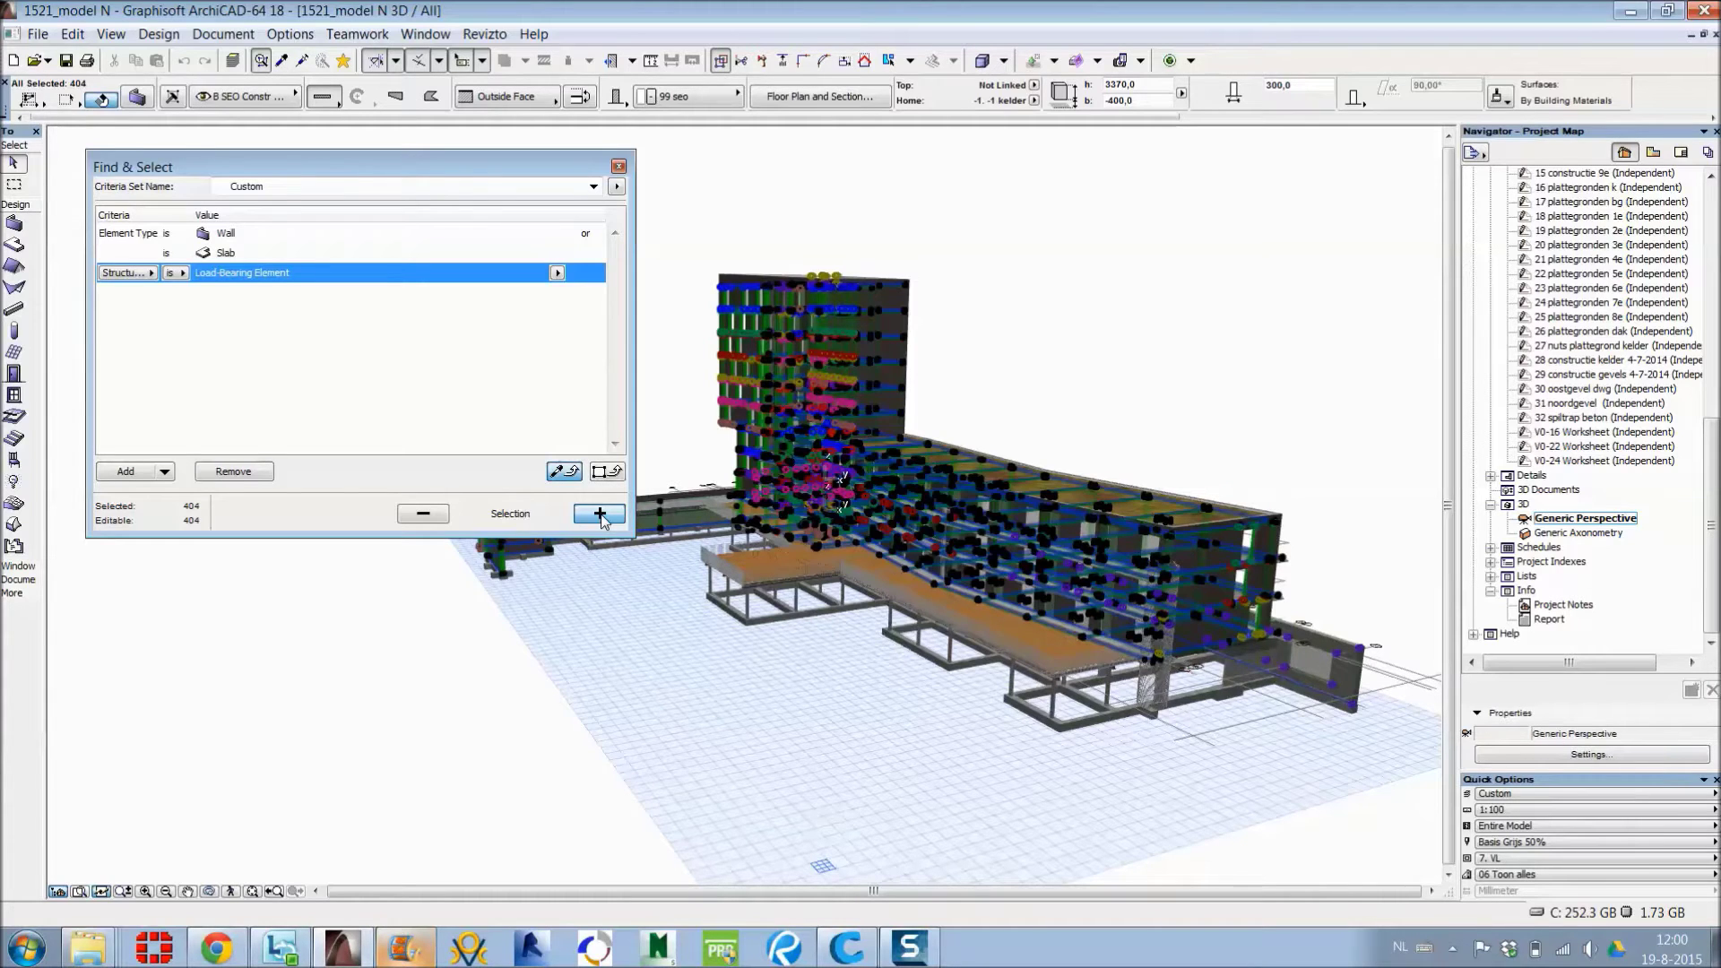
Step: Show only the selected load-bearing walls and slabs in 3D, then clear the selection
right_click(993, 346)
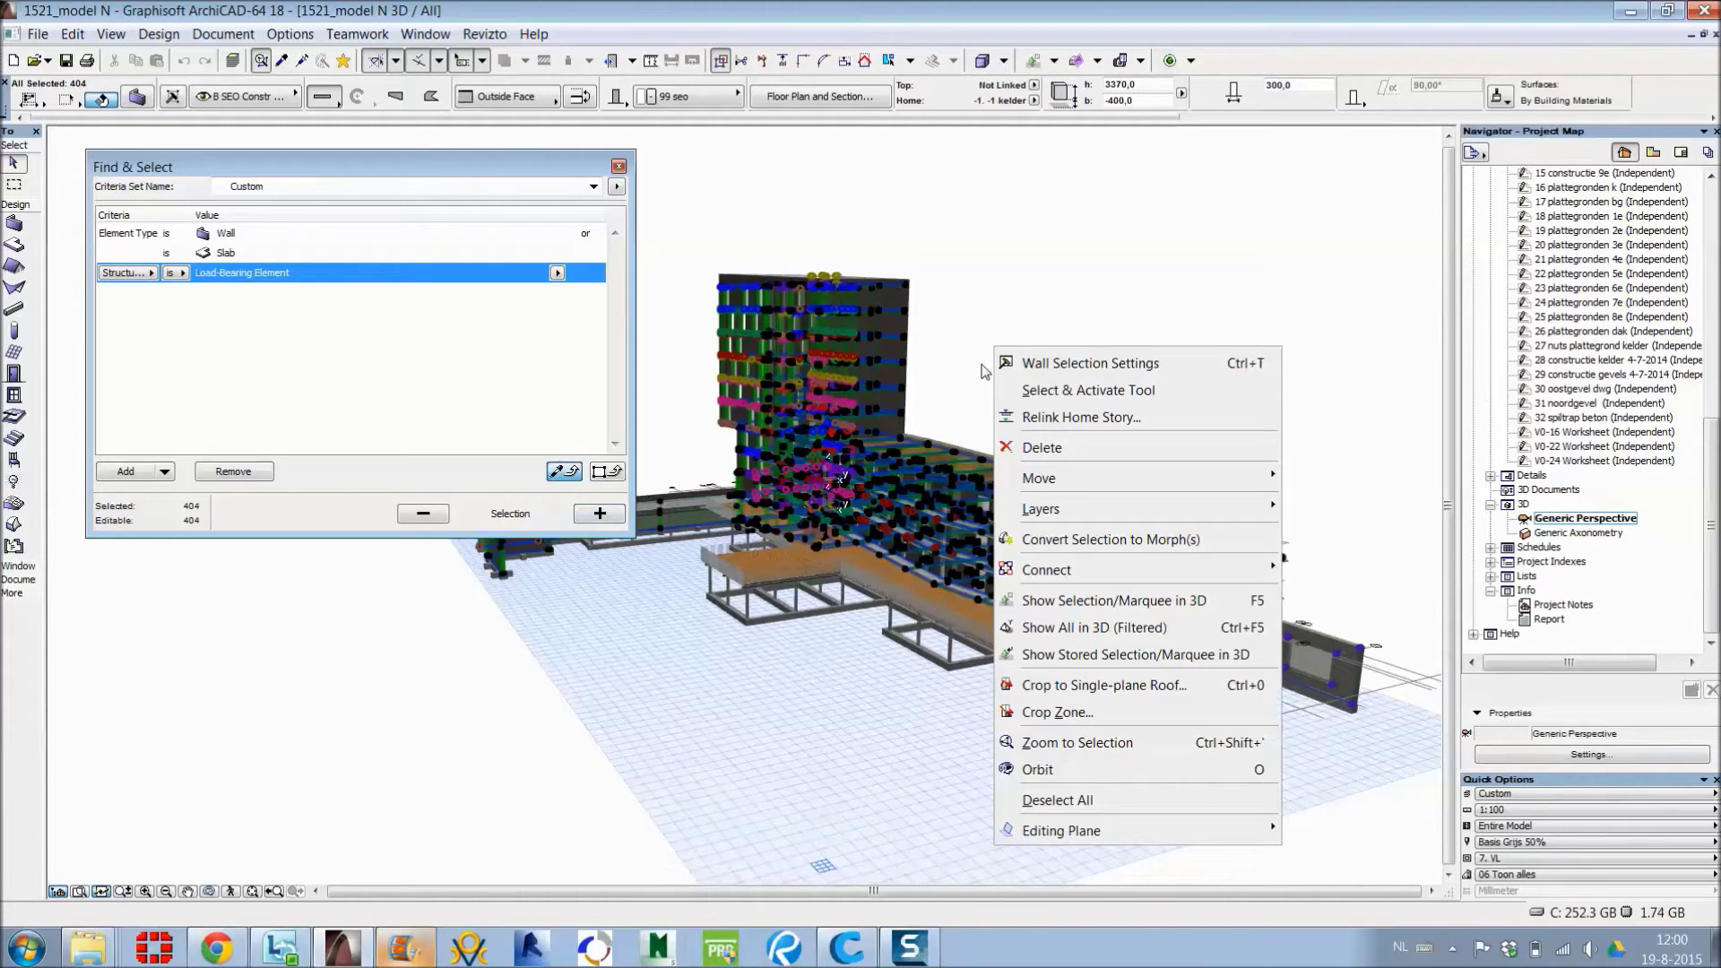
left_click(1067, 602)
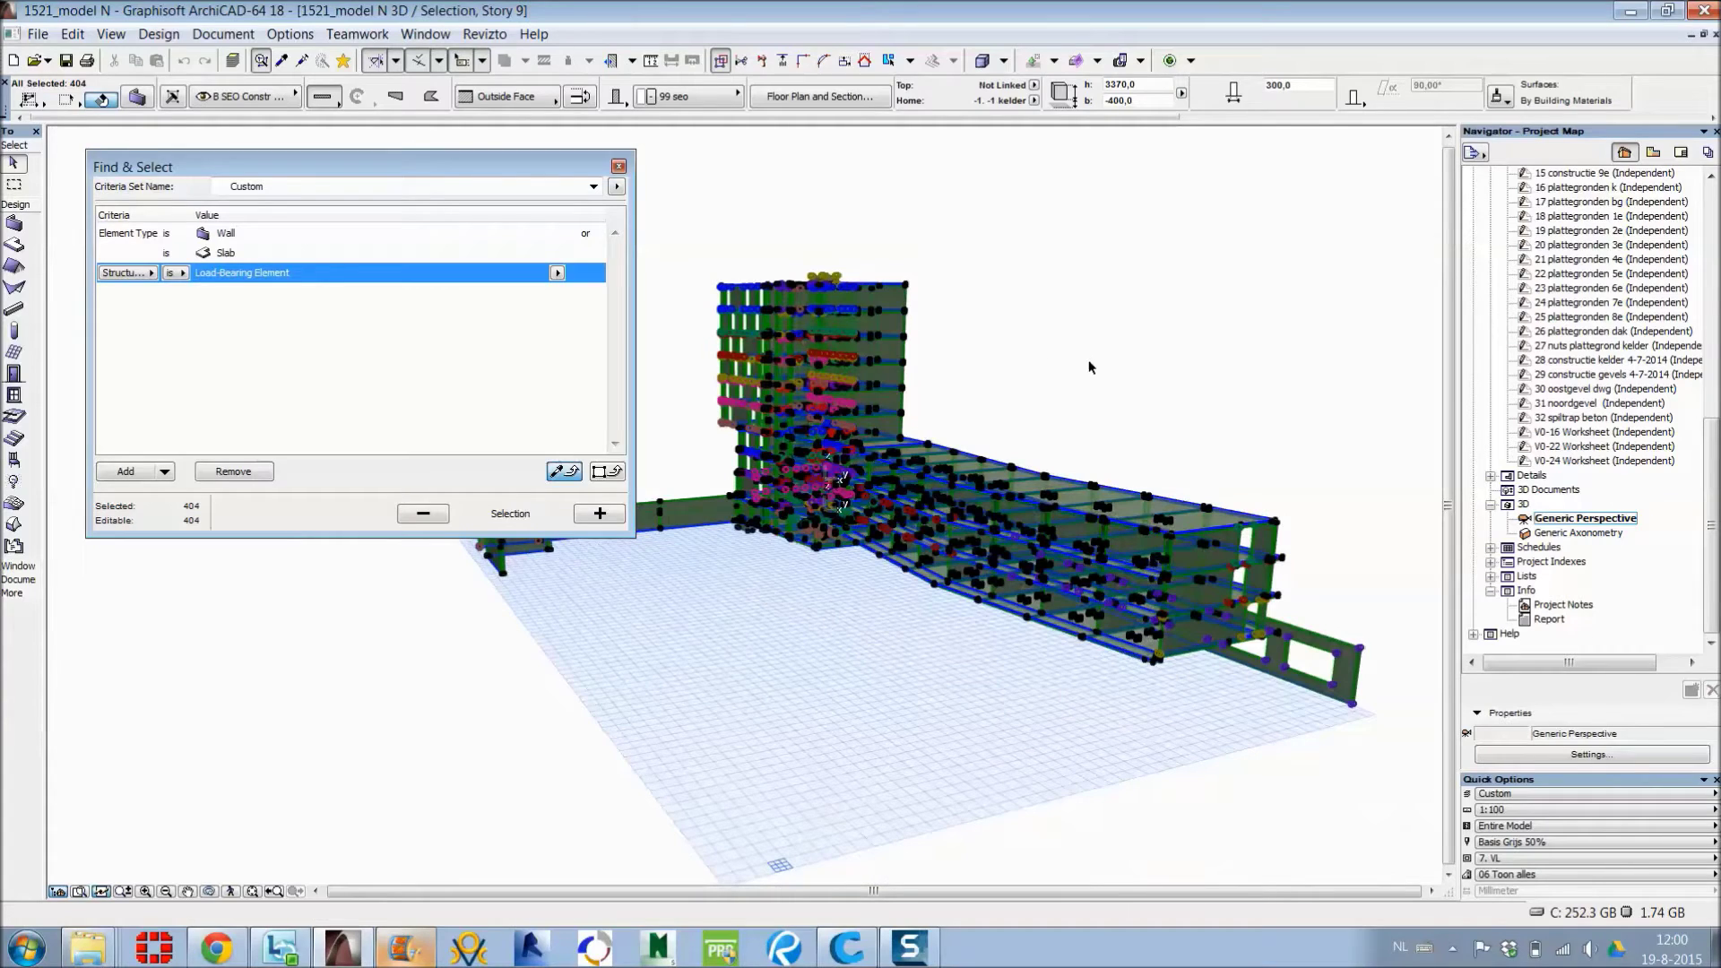
key("Escape")
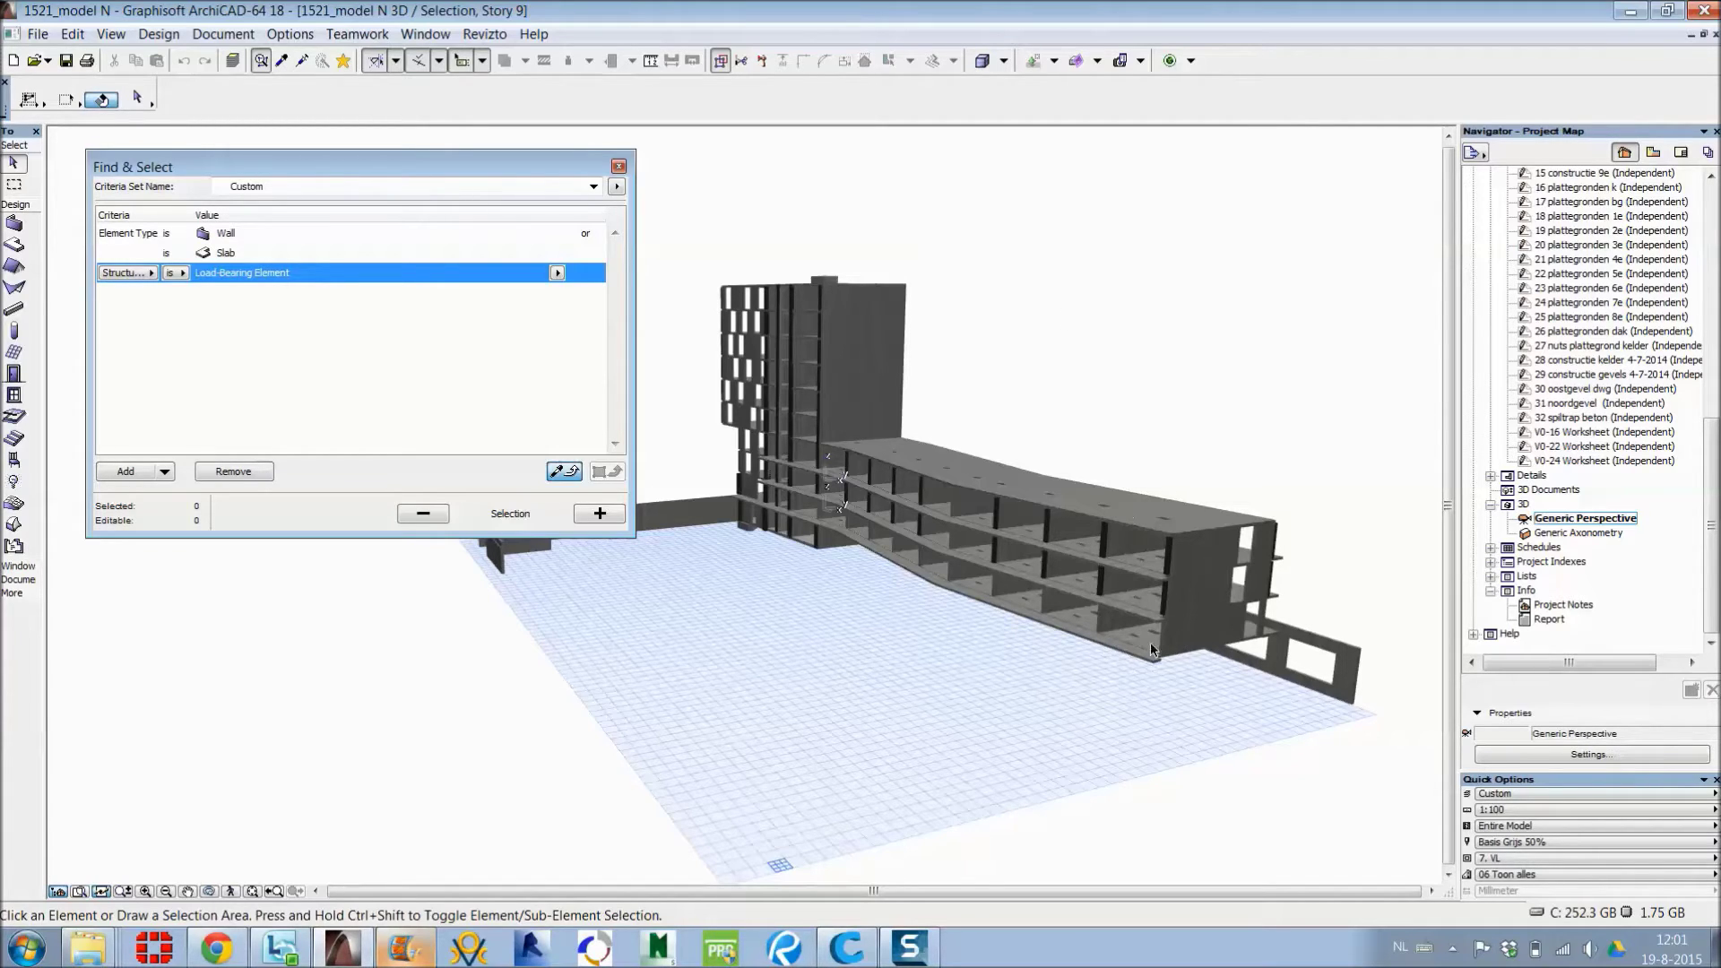
Step: Add a Home Story criterion set to 1. 01 eerste verdieping
left_click(125, 471)
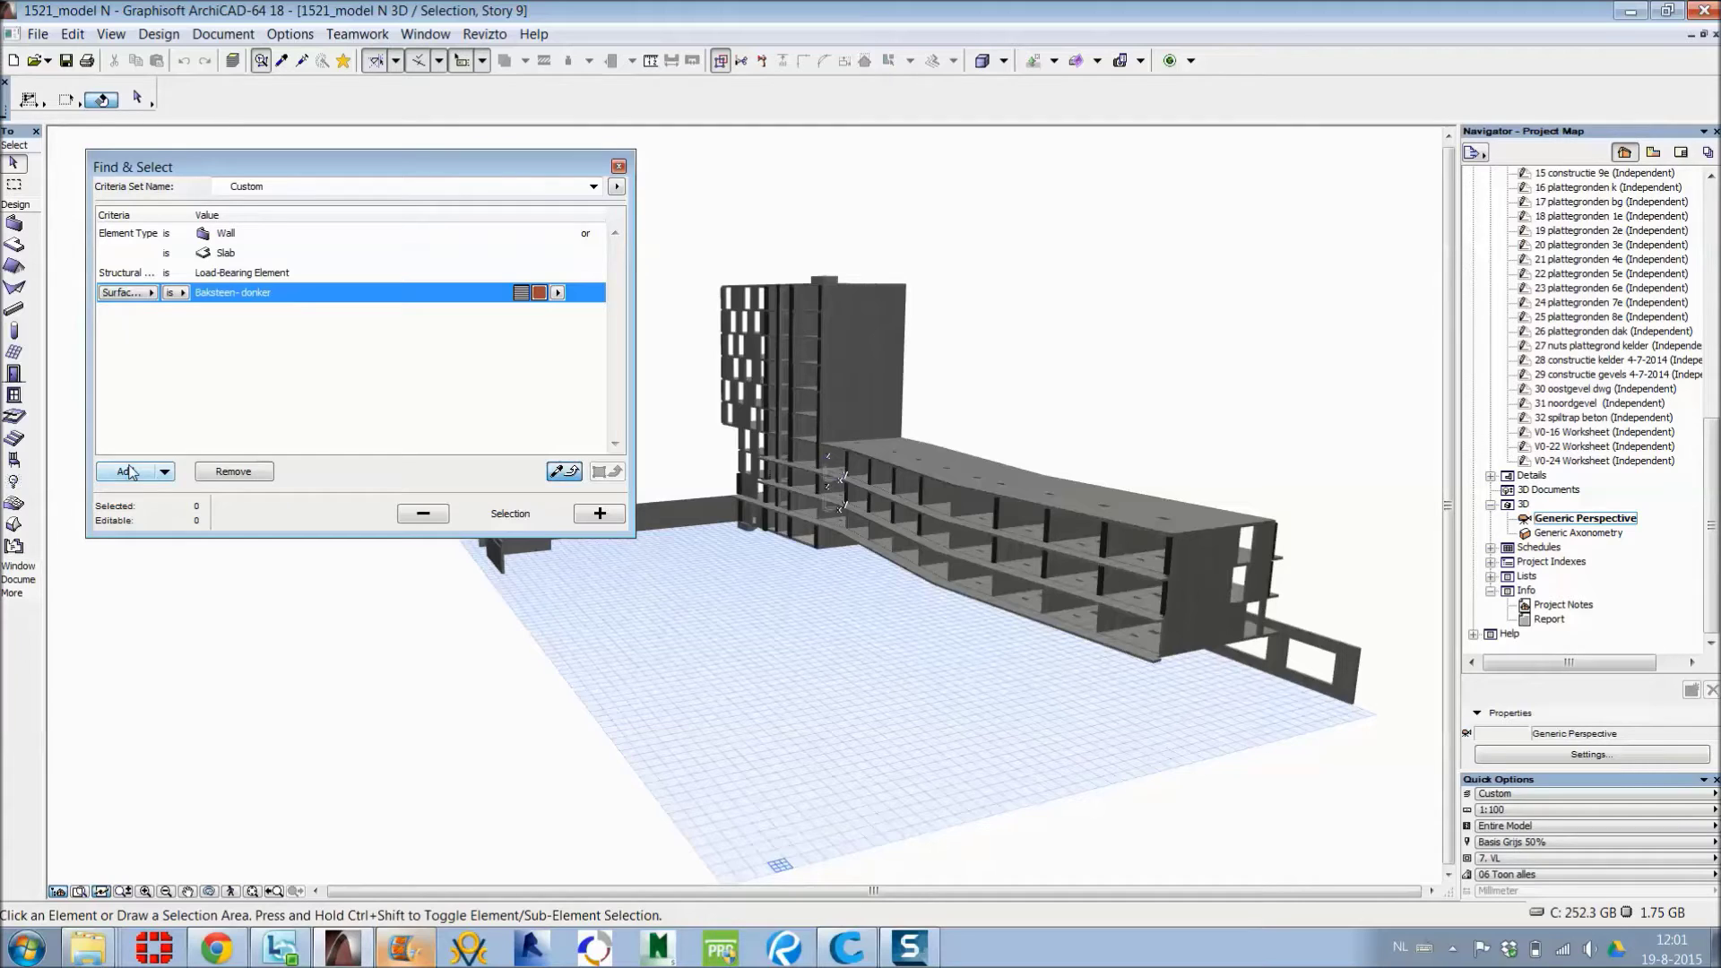
left_click(557, 293)
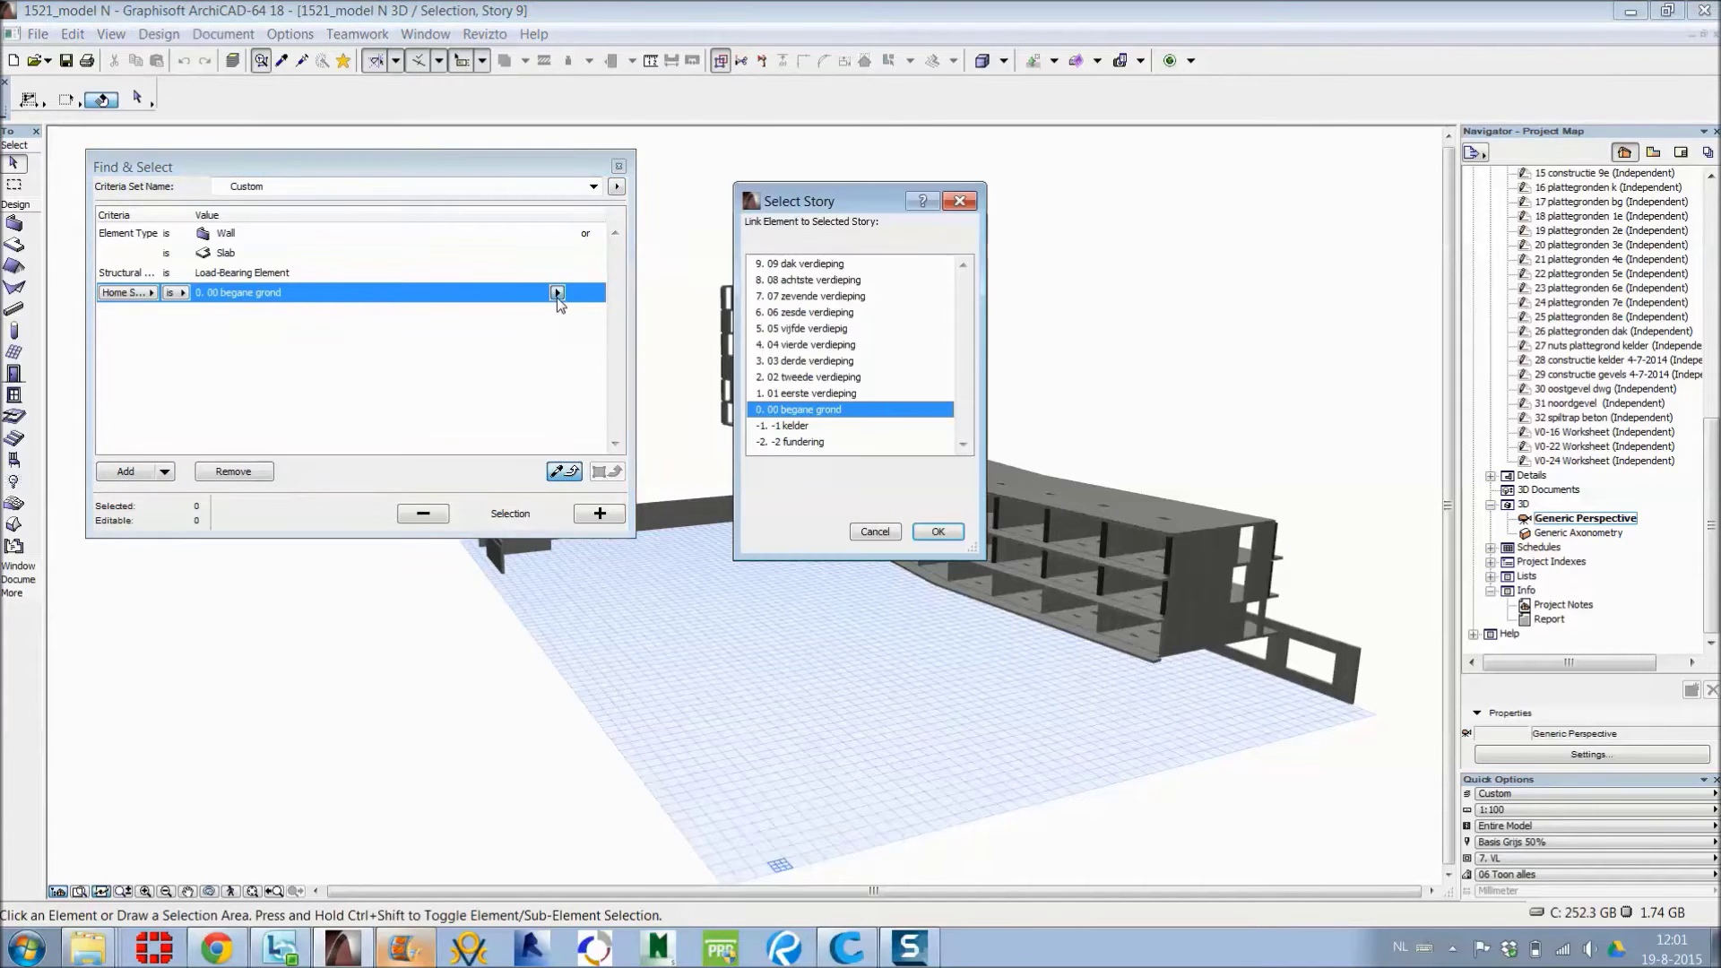
left_click(804, 392)
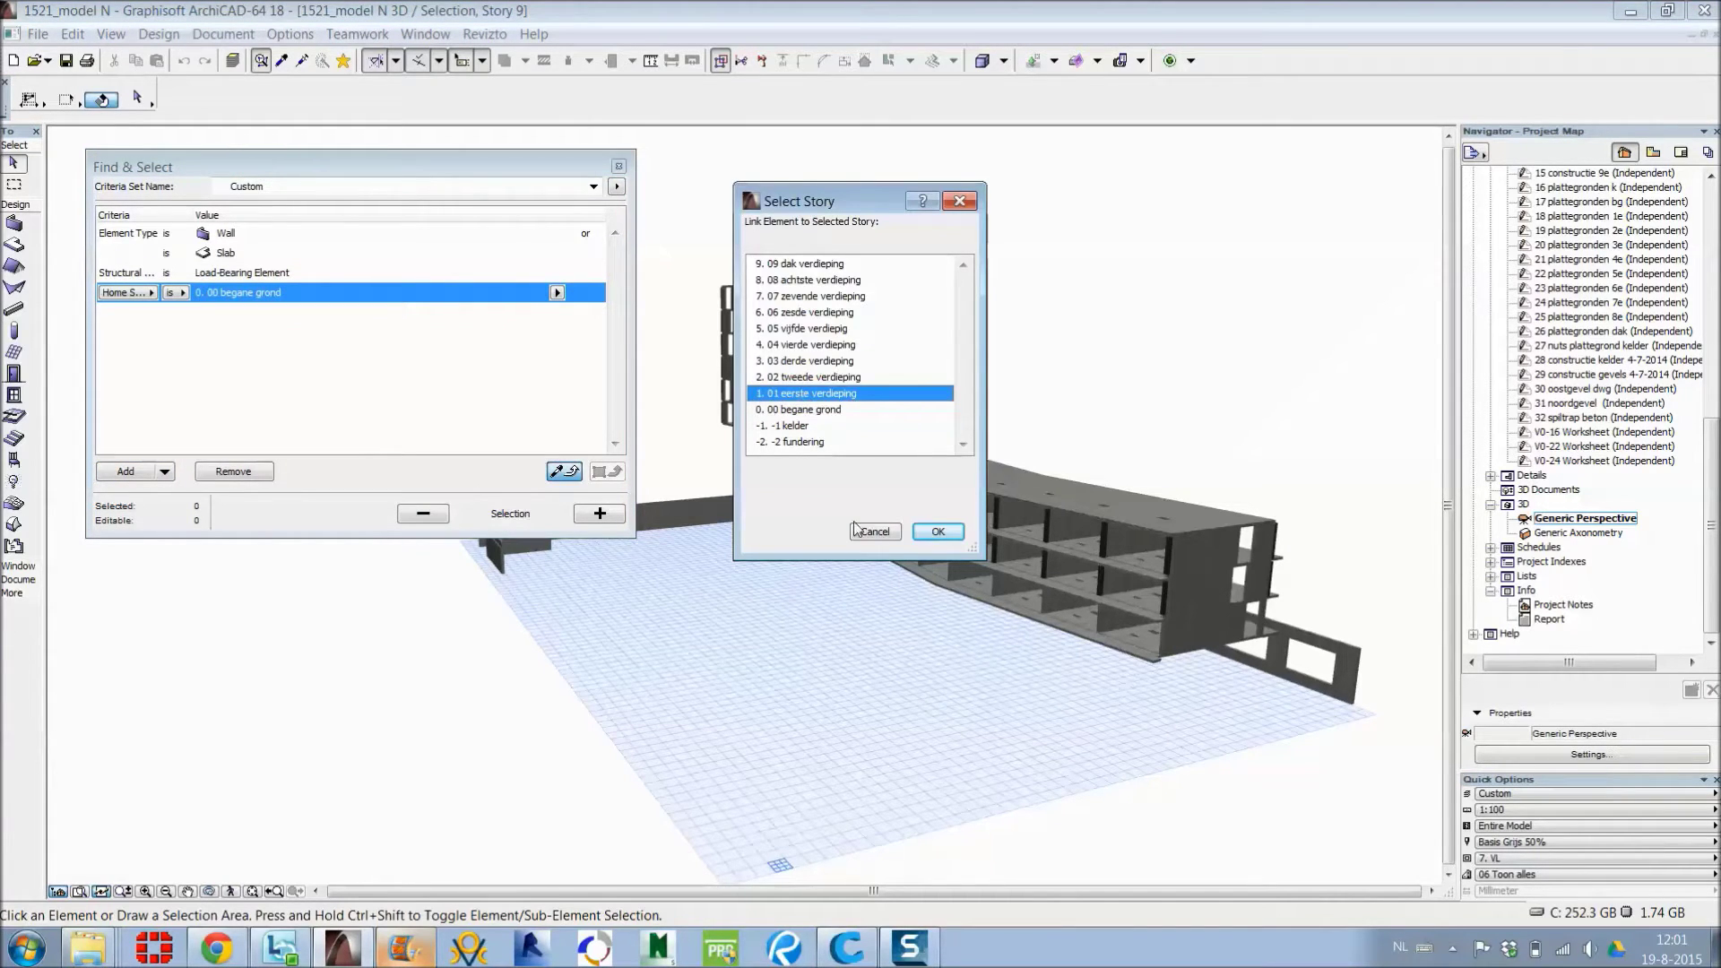
left_click(953, 532)
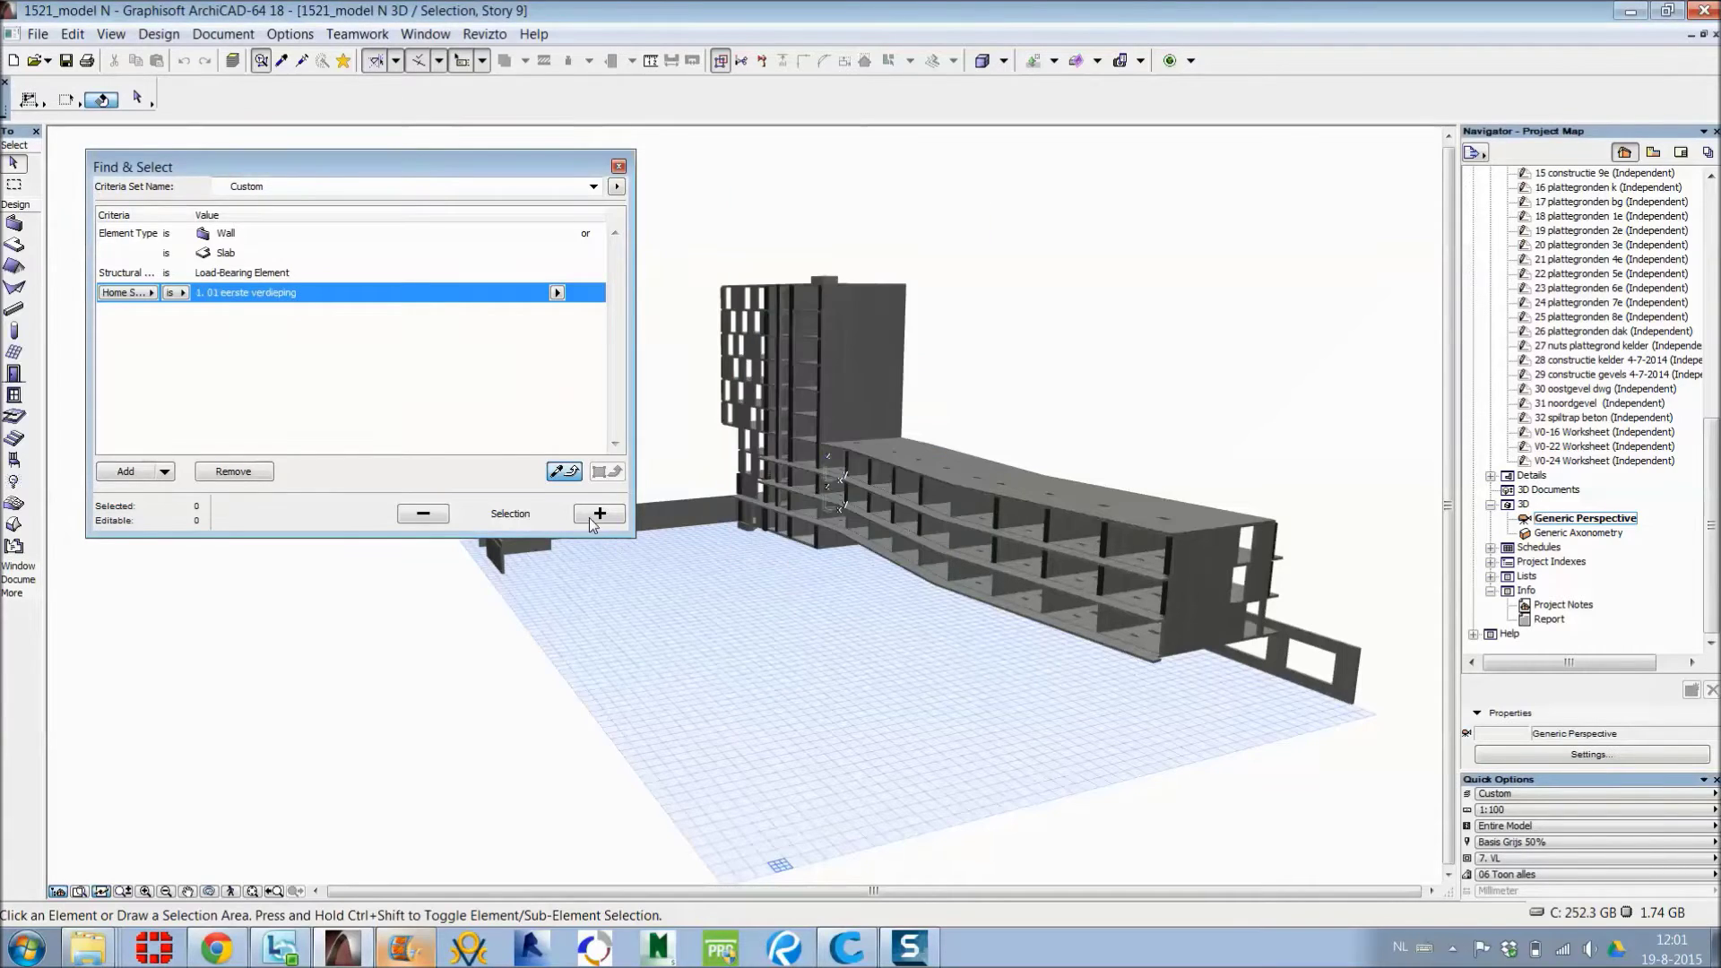
Step: Select the 63 first-floor matches, show only them in 3D, and deselect
left_click(598, 514)
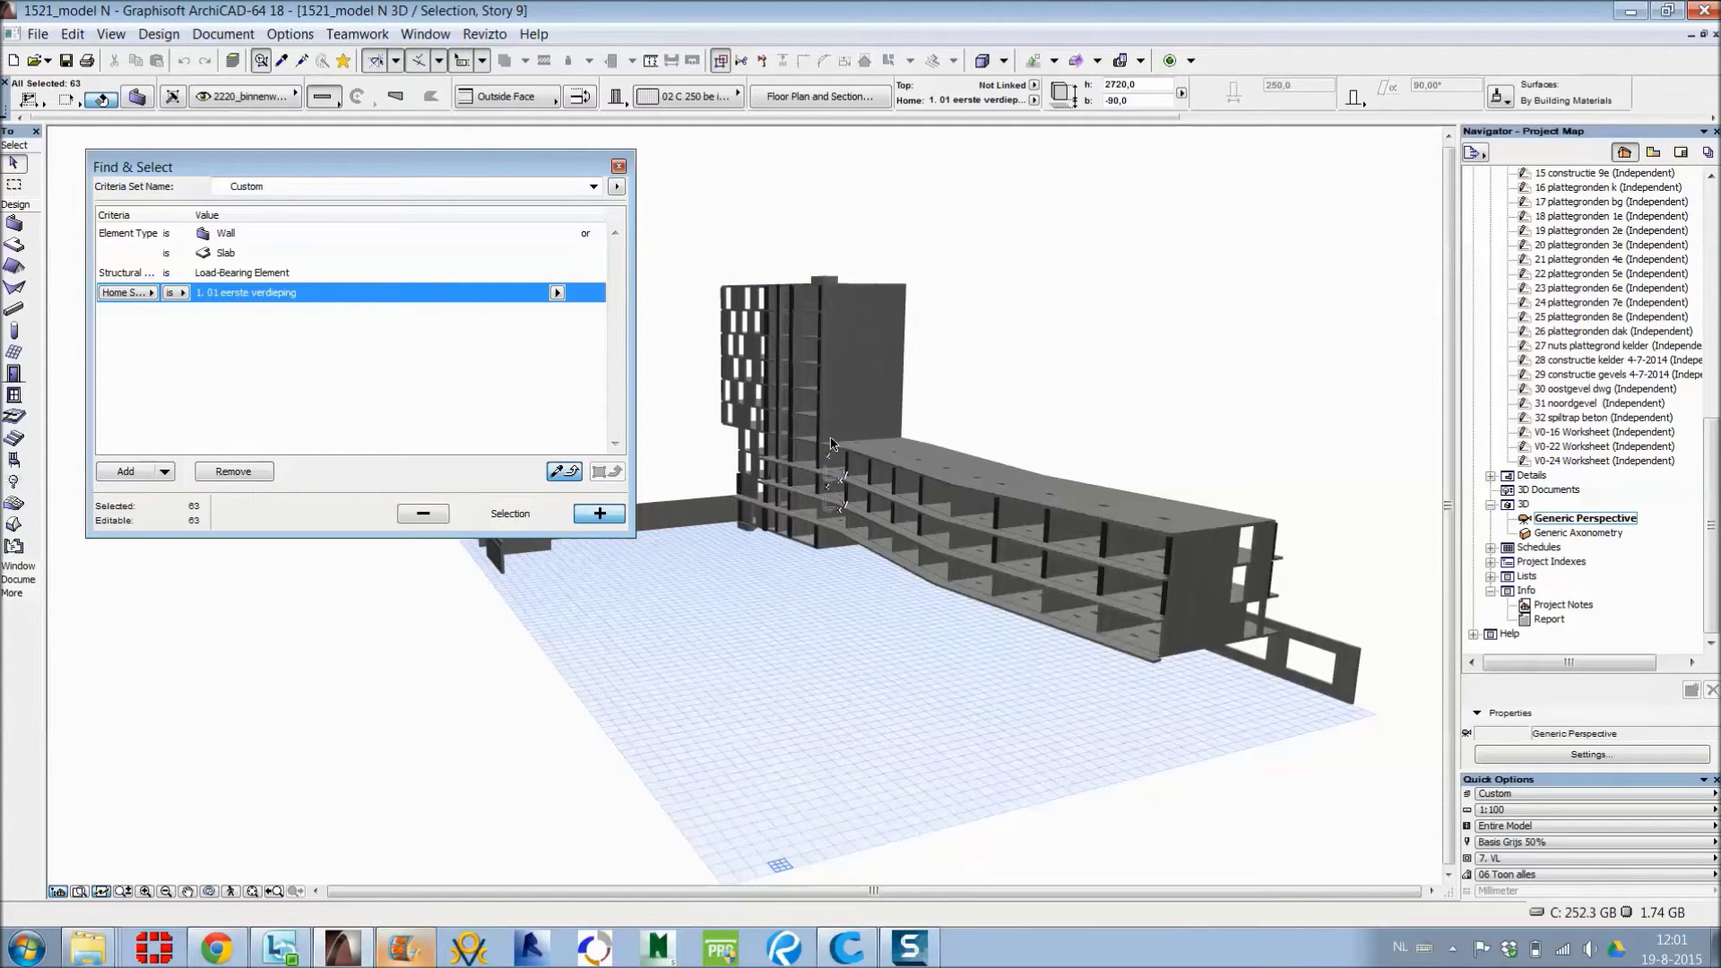
right_click(996, 383)
left_click(1112, 627)
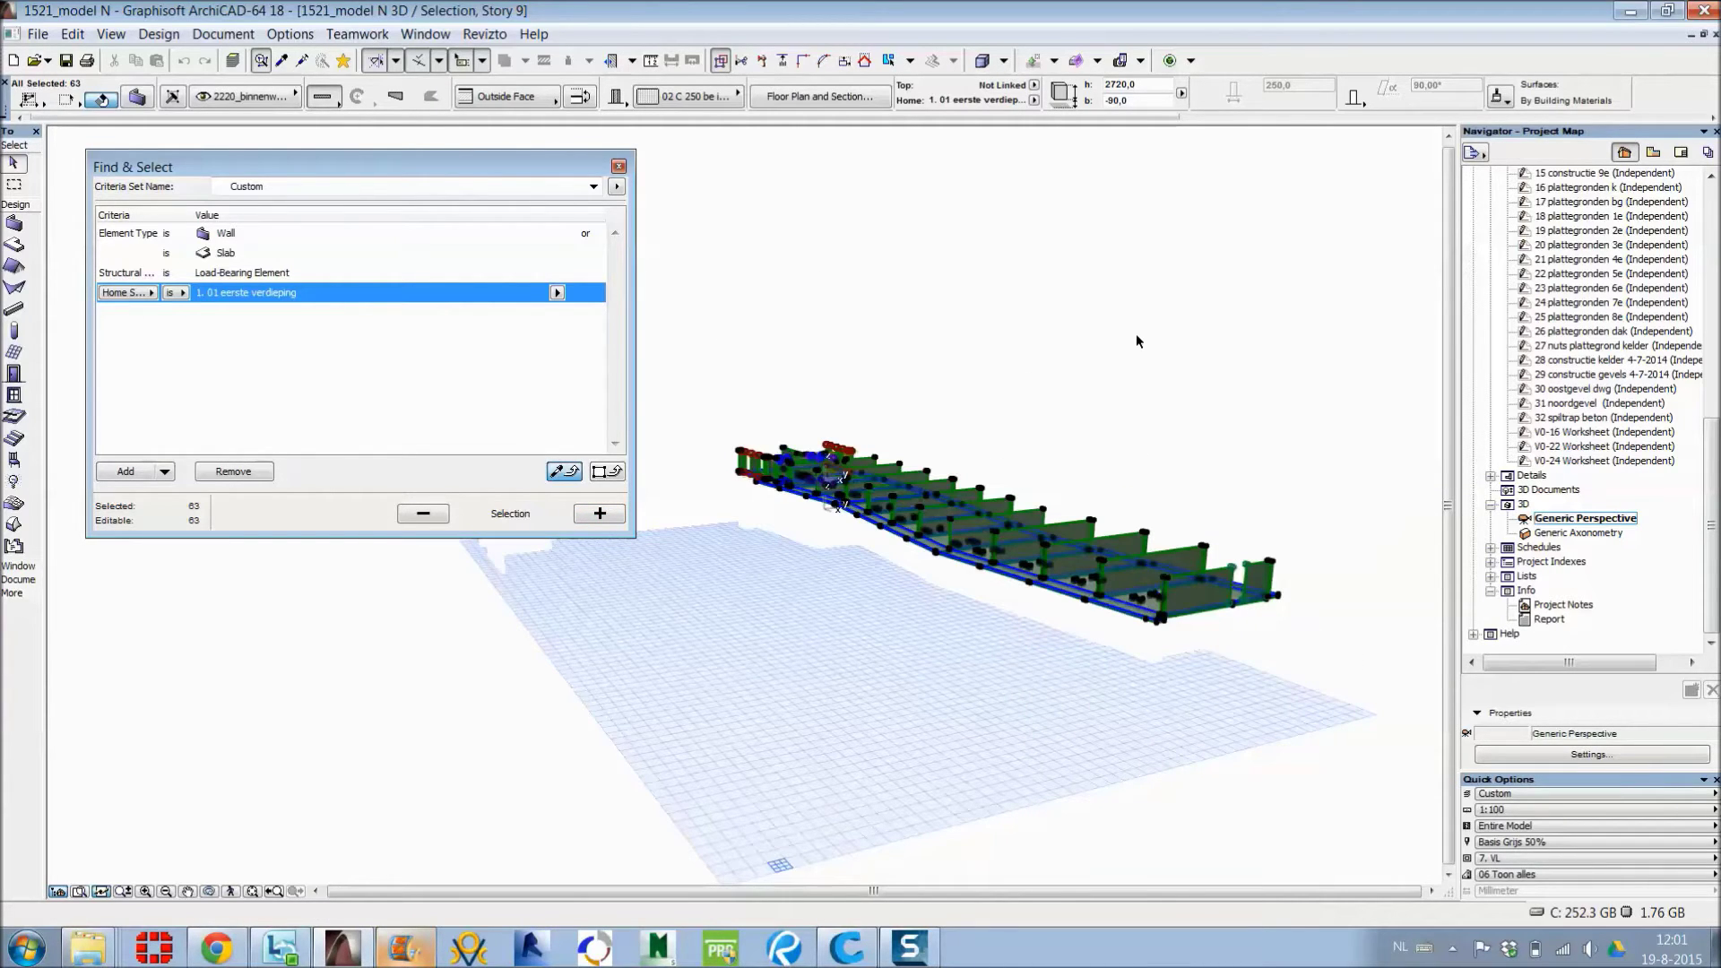
left_click(1137, 341)
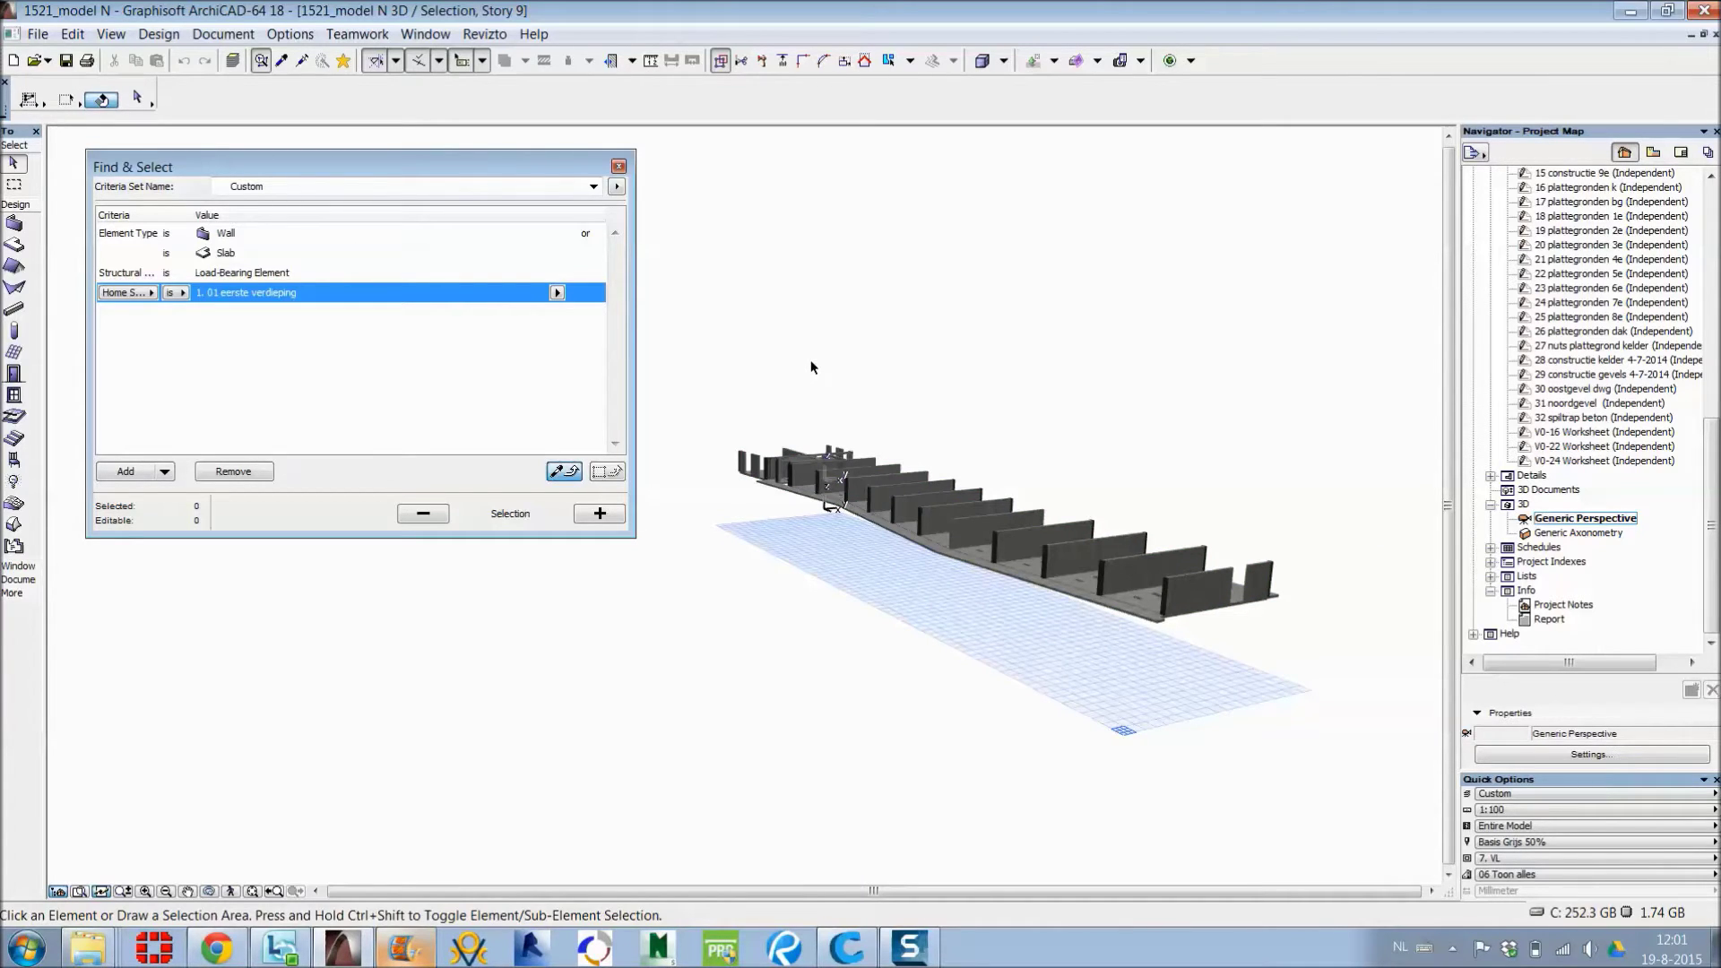
Step: Save the 3D view as StereoLithography file '1521_model _first floor.stl', replacing the existing one
left_click(38, 34)
left_click(76, 226)
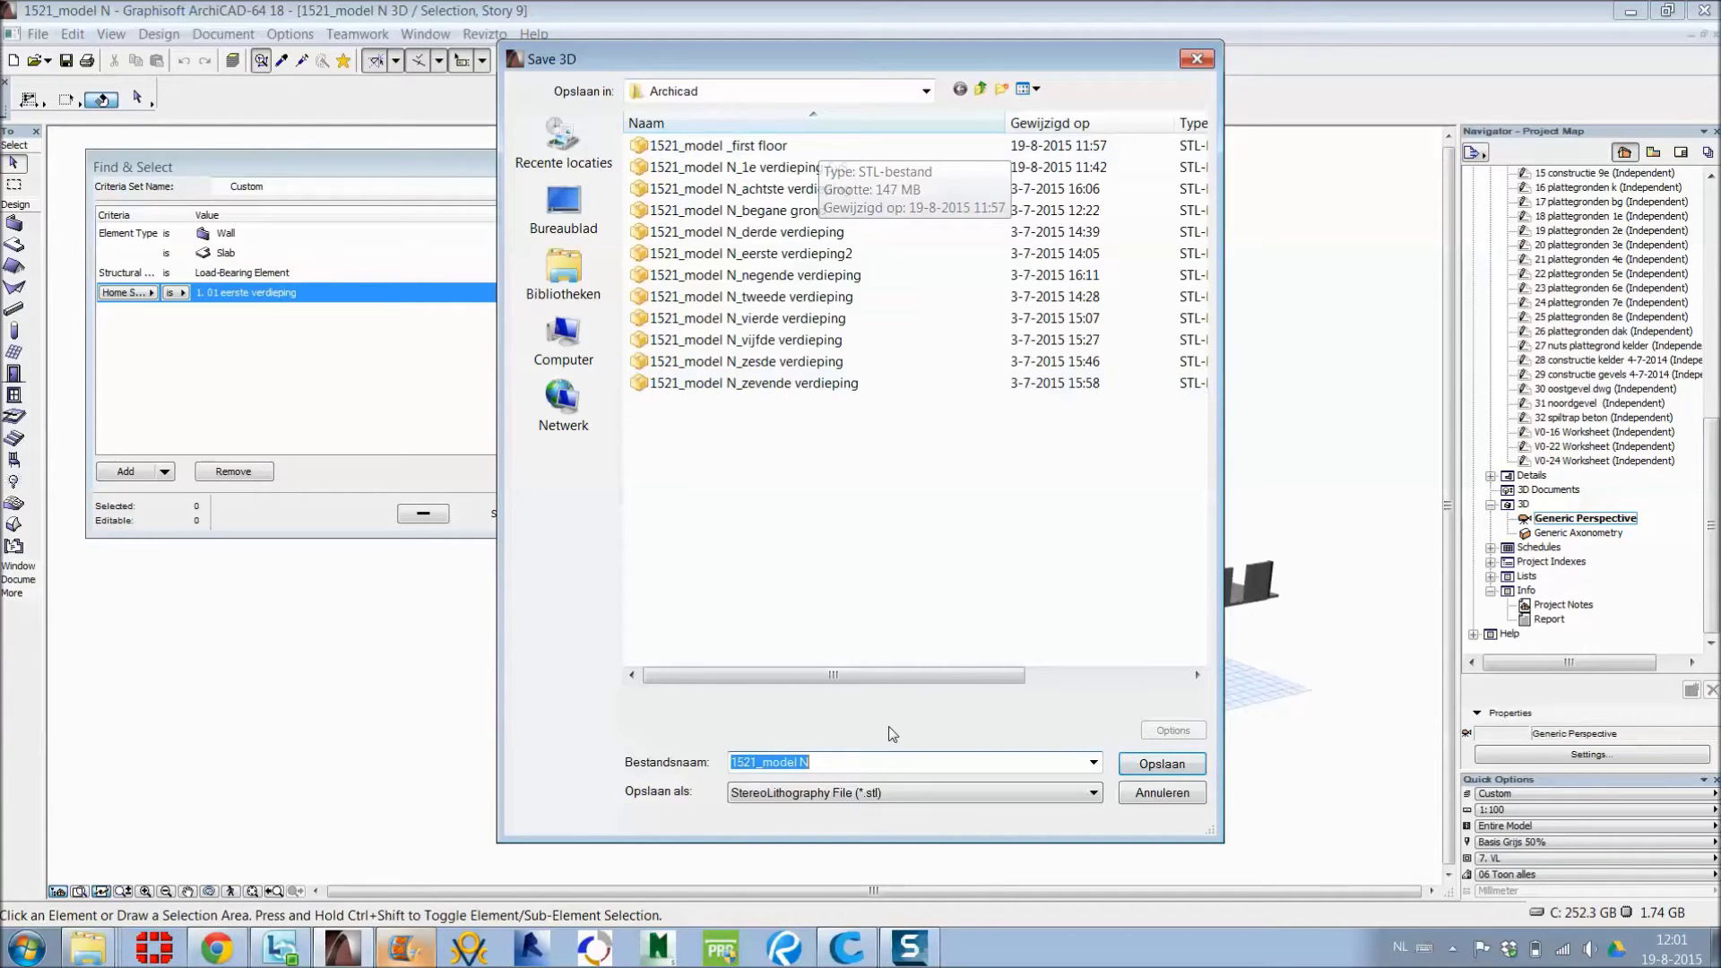
left_click(891, 793)
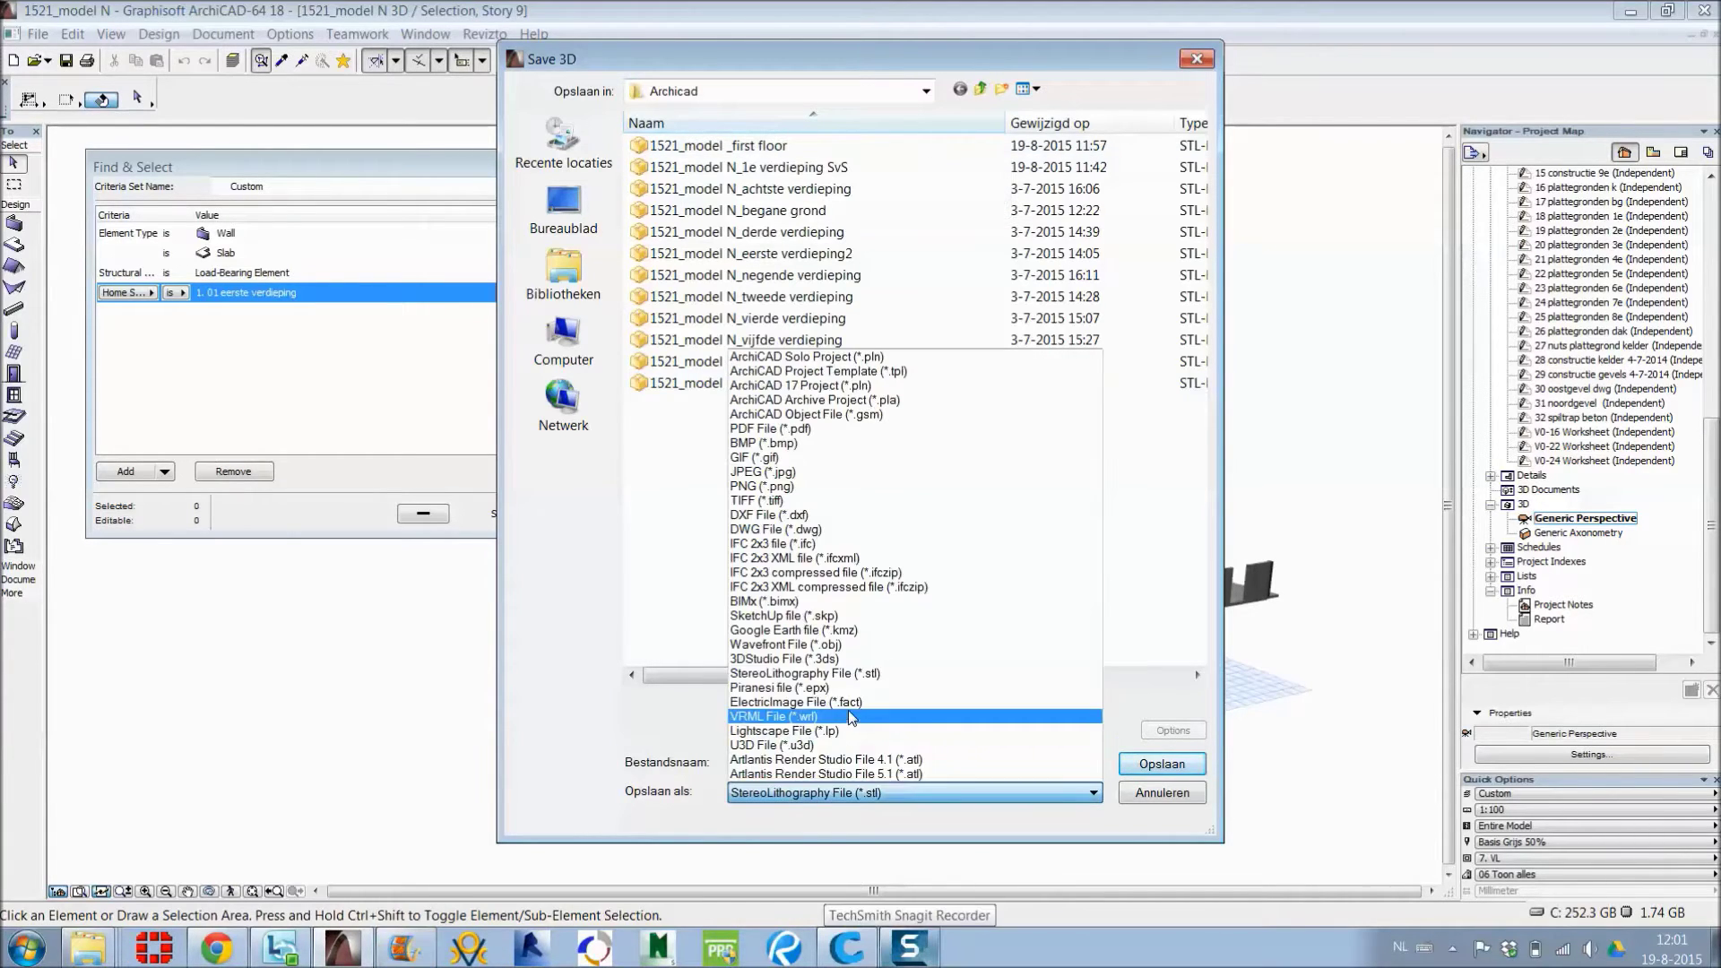
left_click(847, 673)
left_click(762, 146)
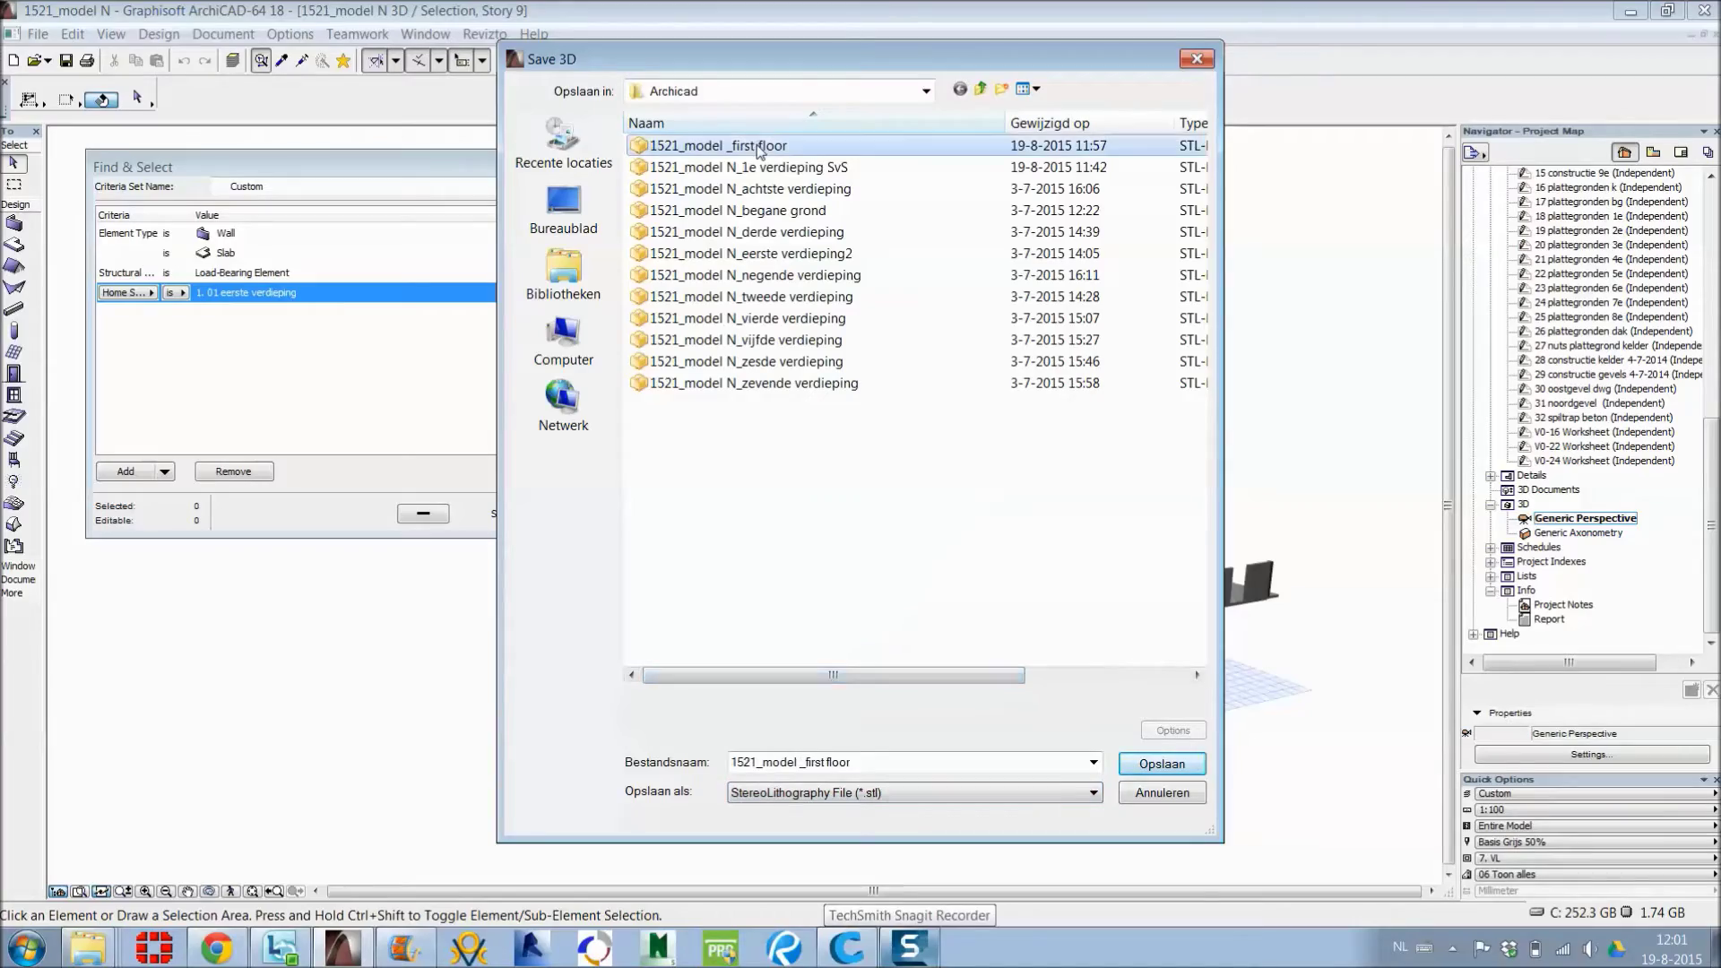
left_click(1183, 765)
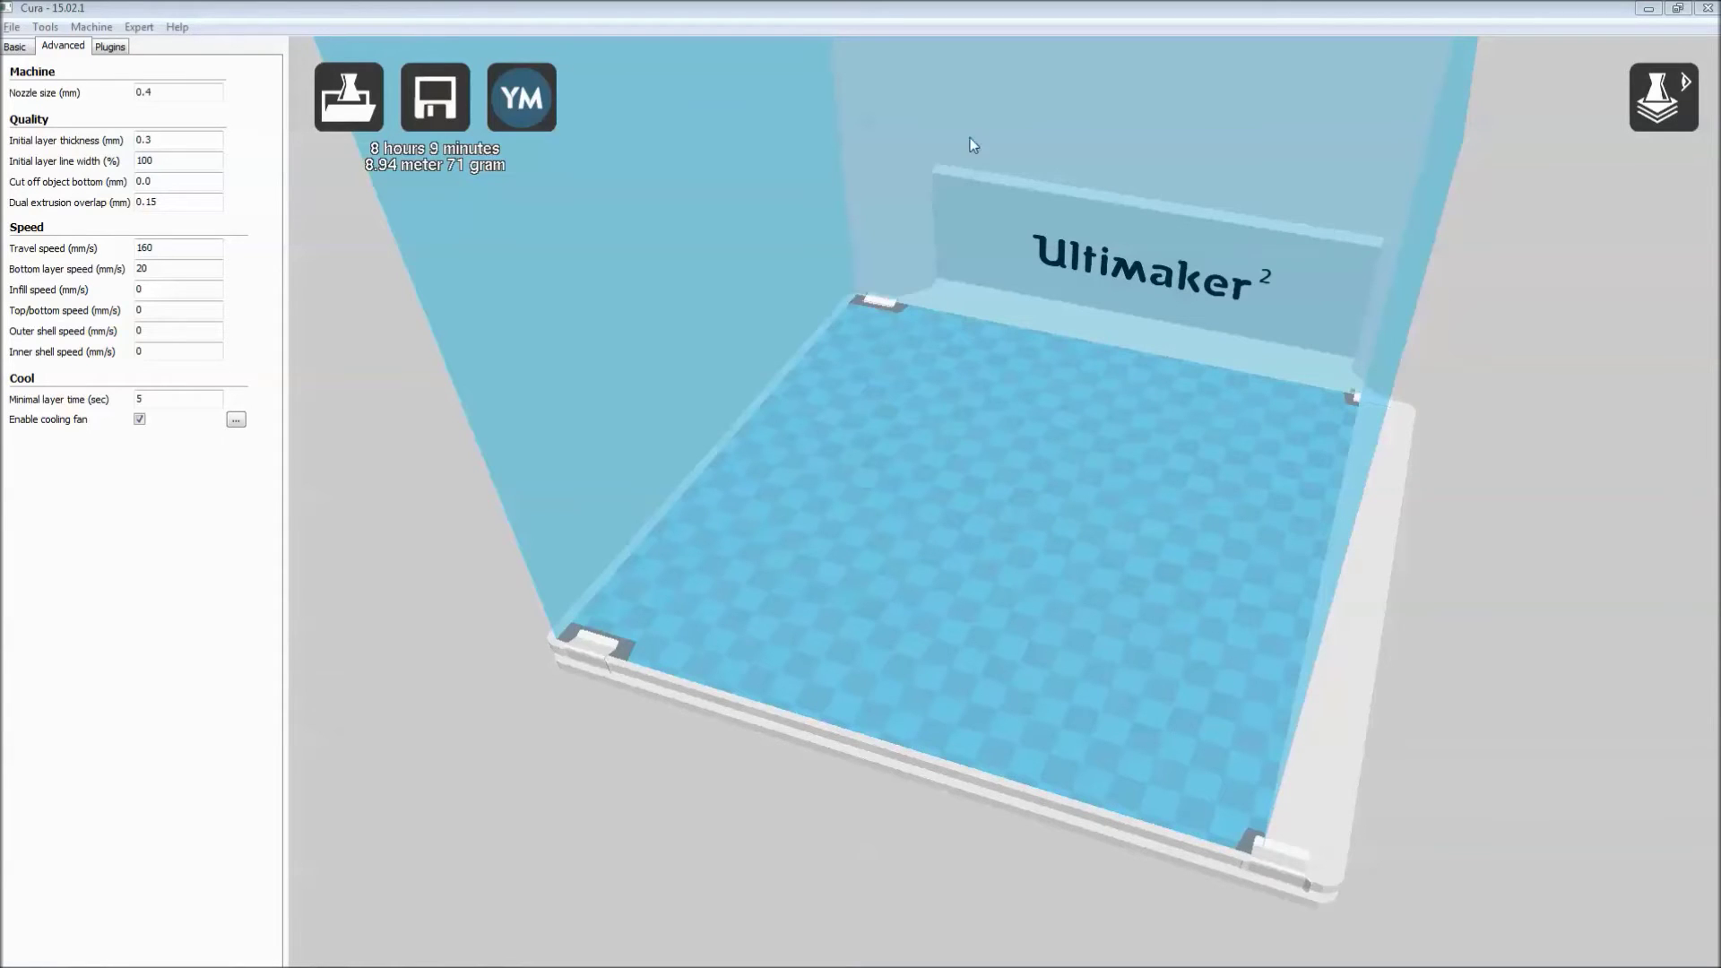
left_click(343, 87)
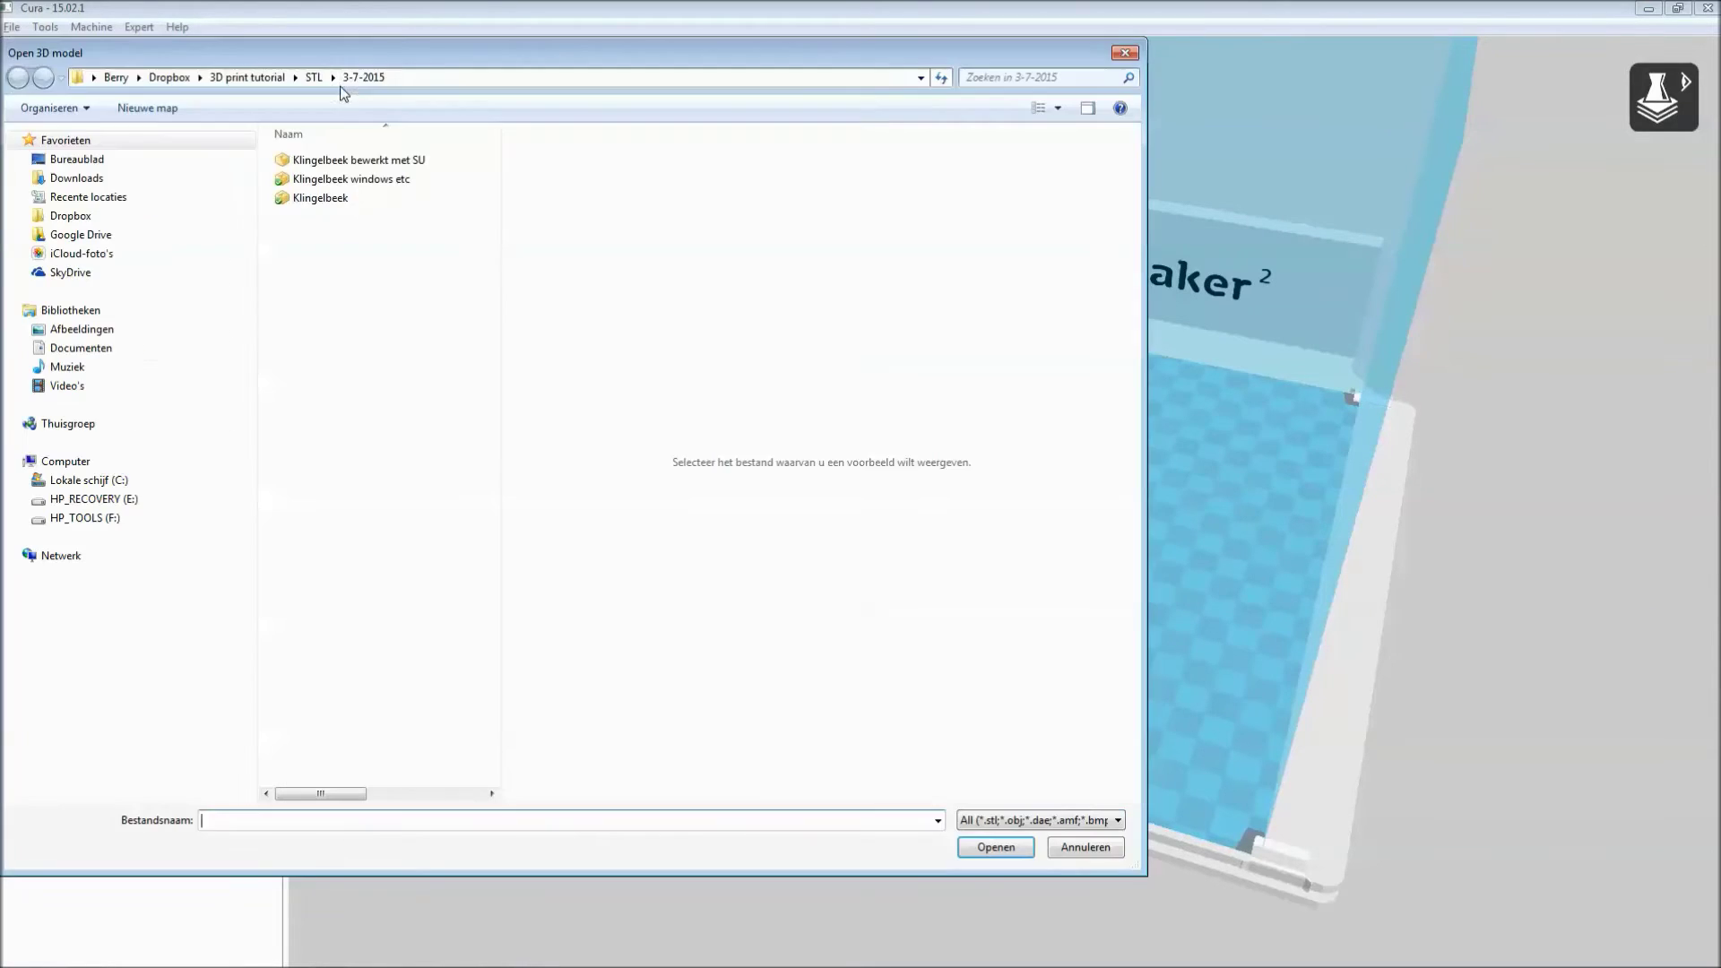
left_click(351, 161)
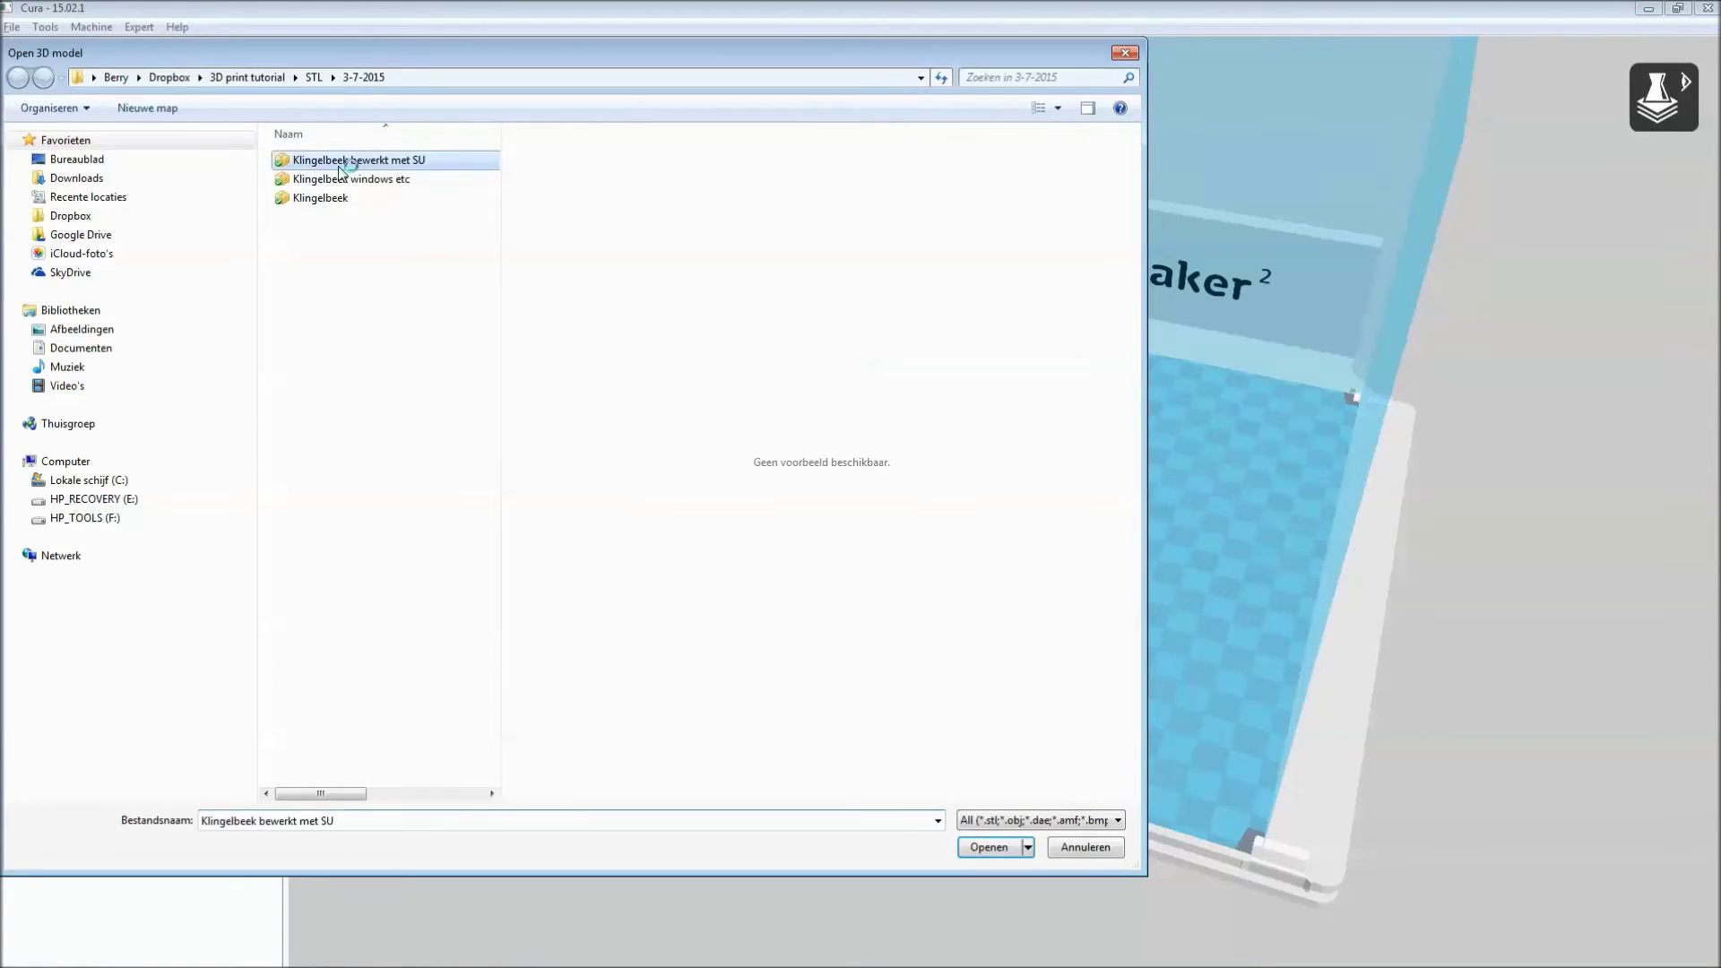
left_click(989, 847)
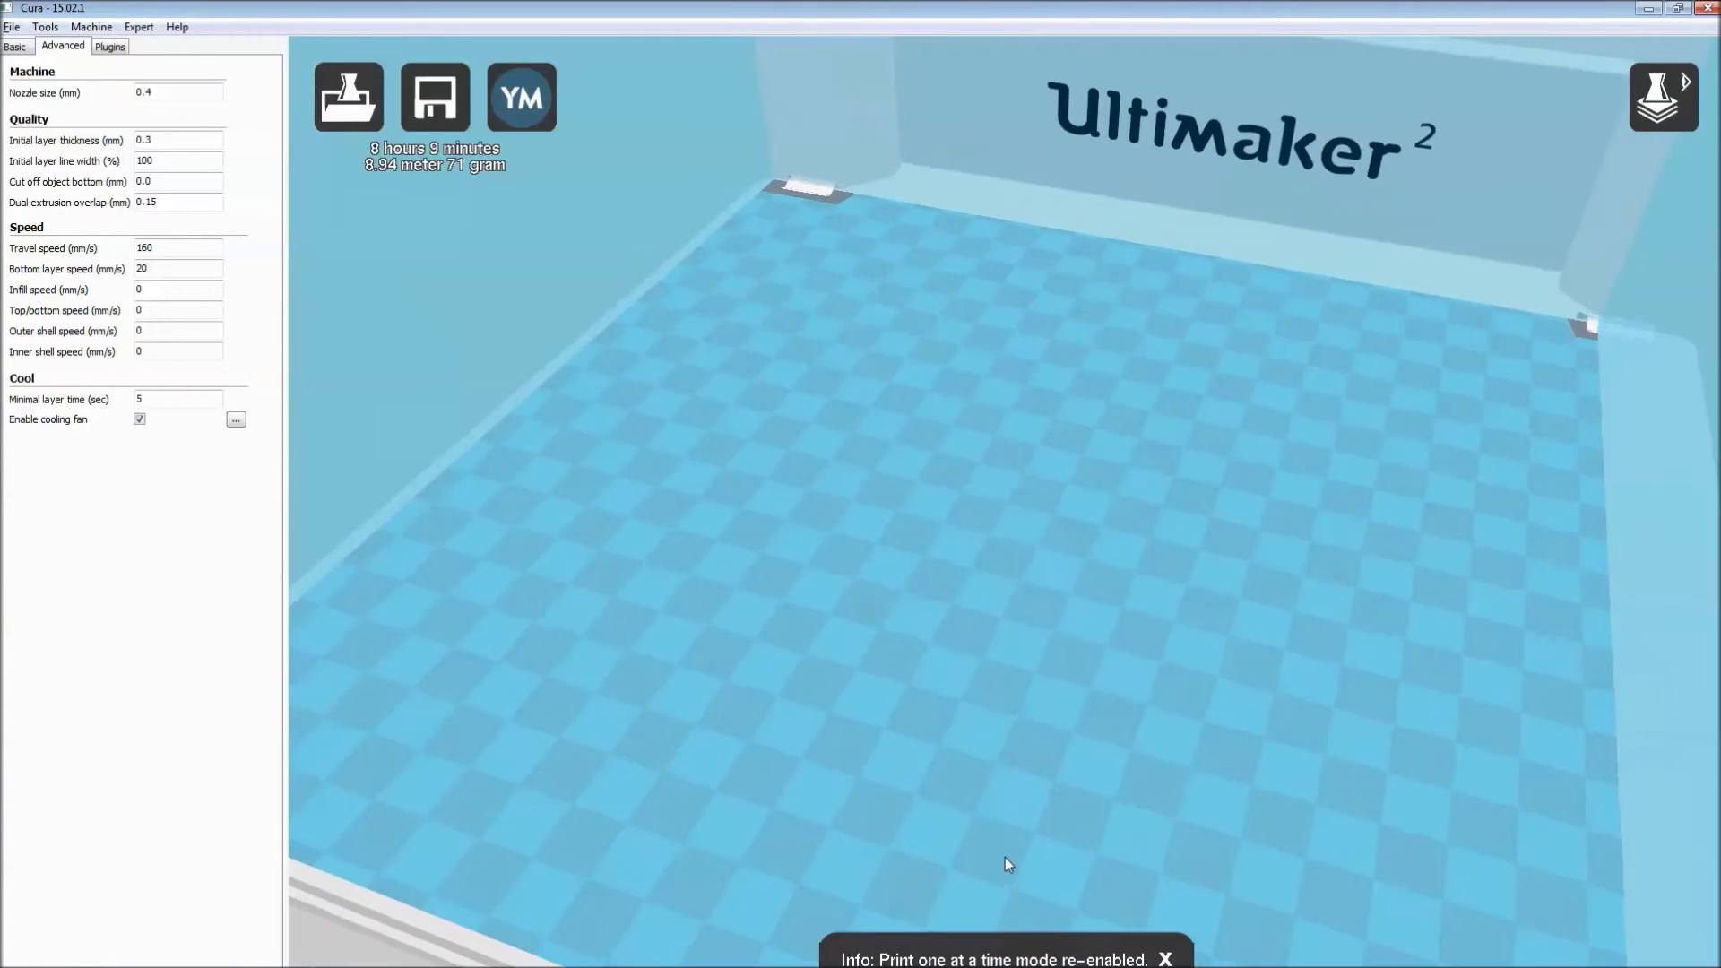
left_click(1664, 99)
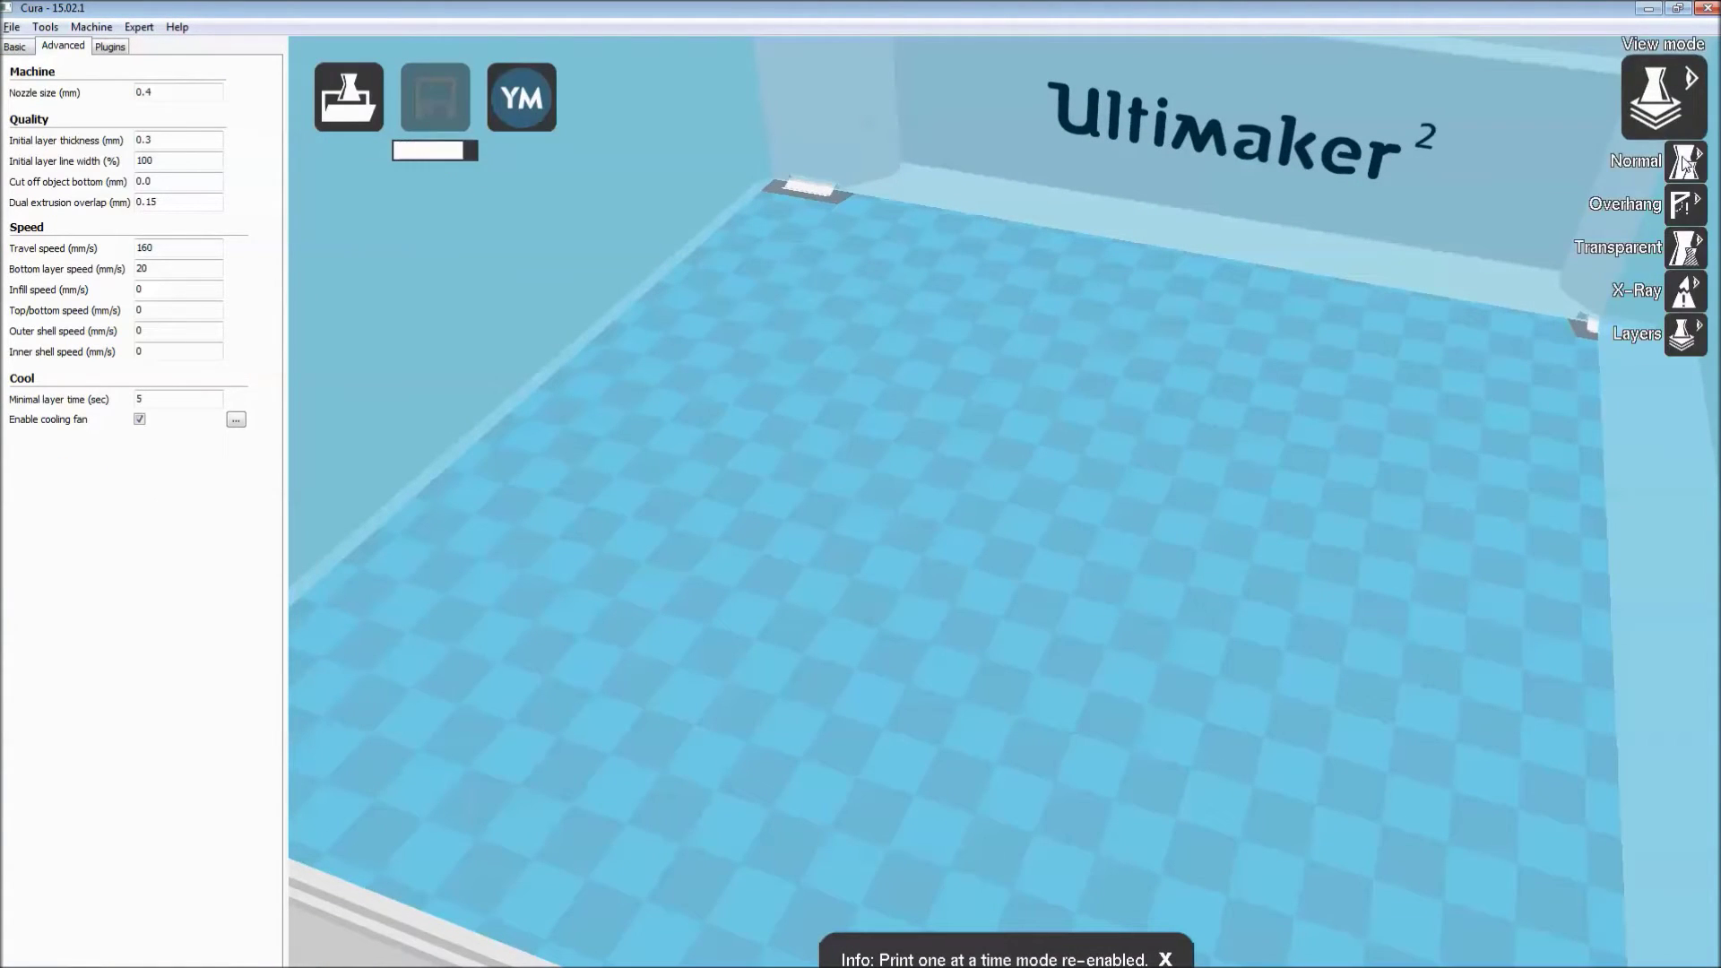
left_click(1692, 161)
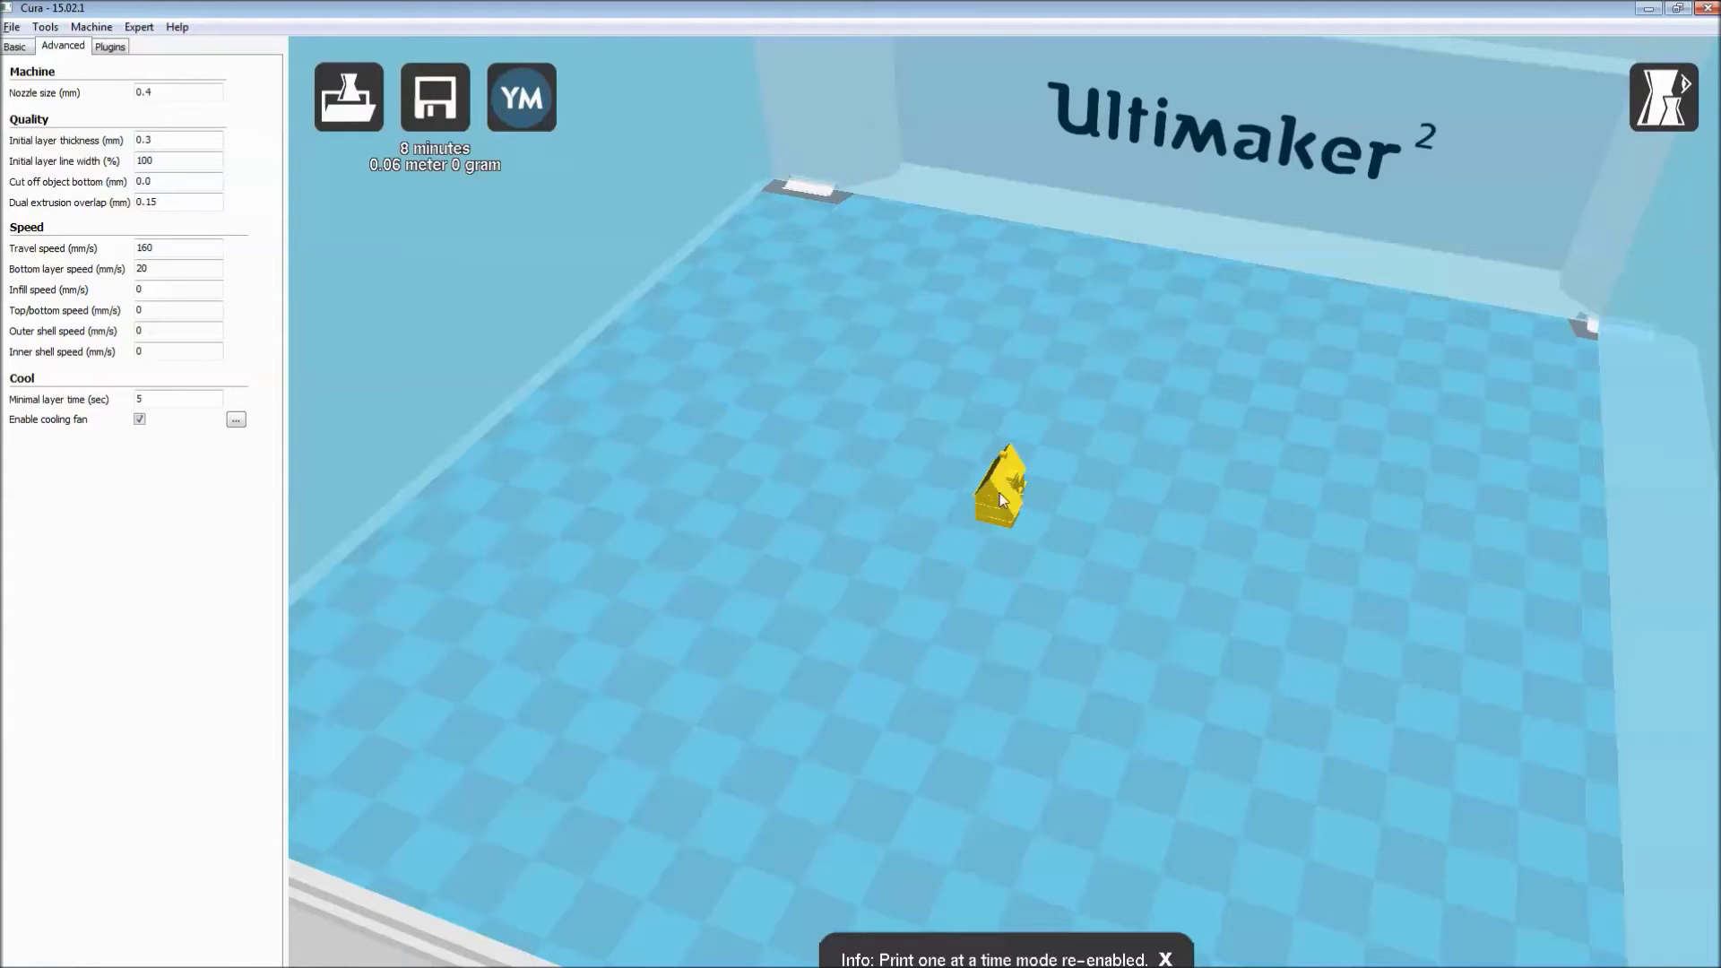
left_click(1669, 106)
Step: Scale the house uniformly to 50 mm in Size X, then deselect it
left_click(1000, 502)
scroll(993, 520, "up", 5)
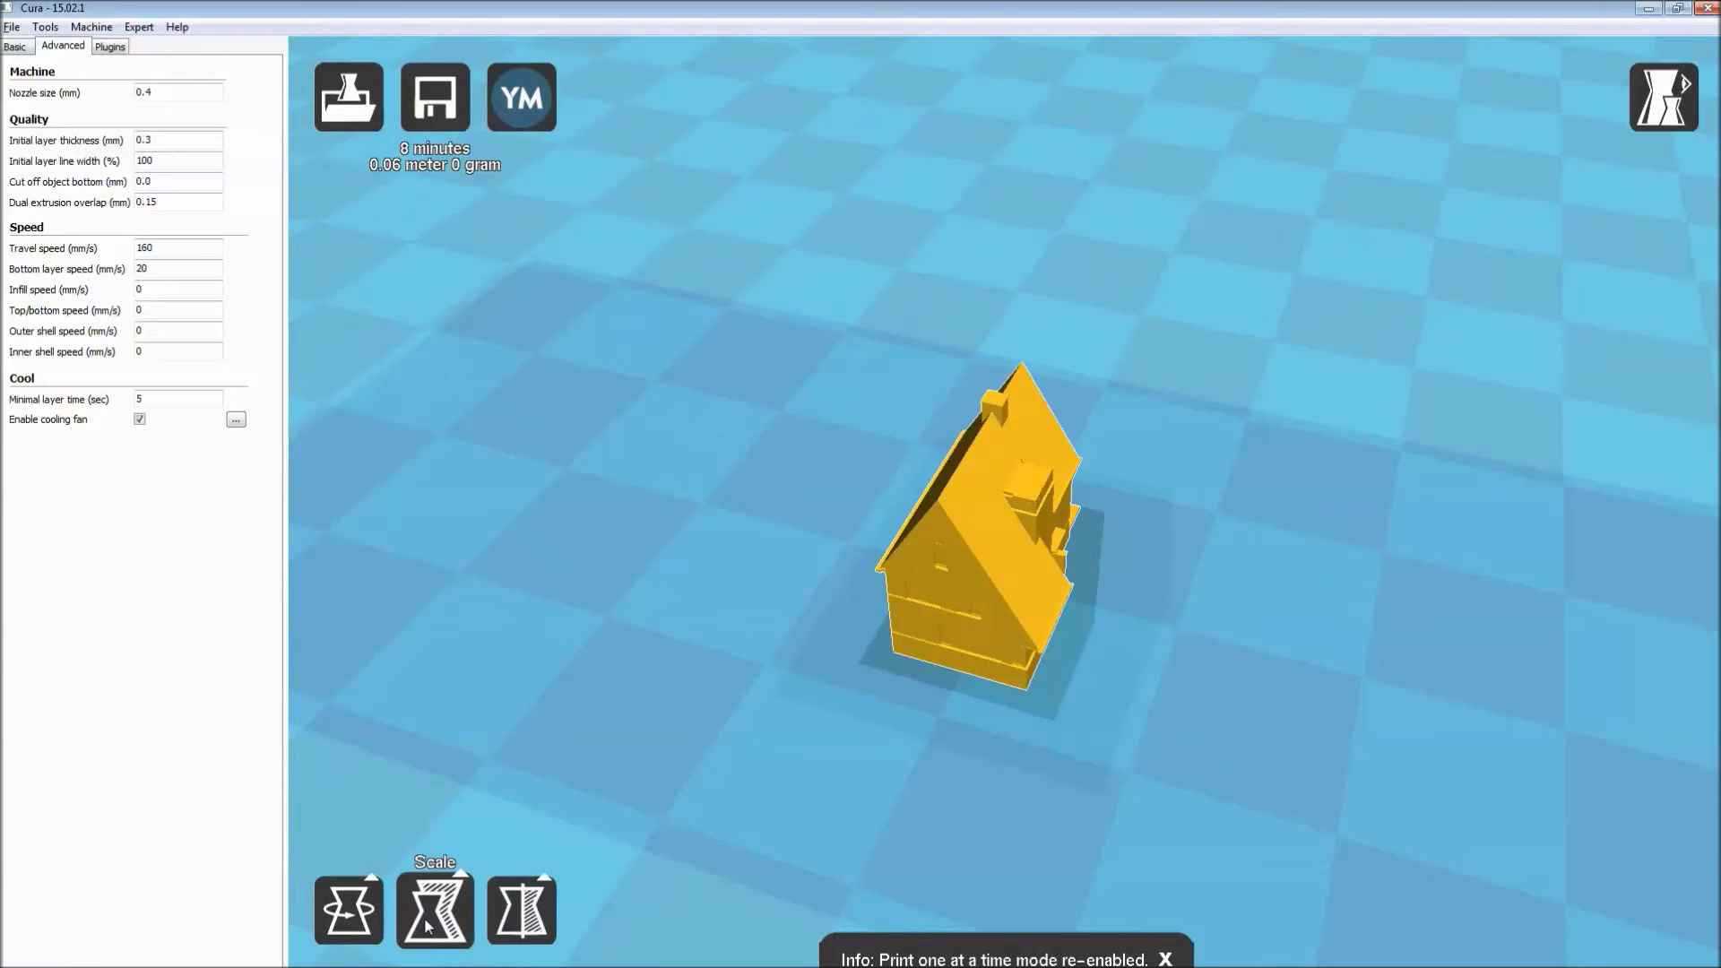
left_click(427, 926)
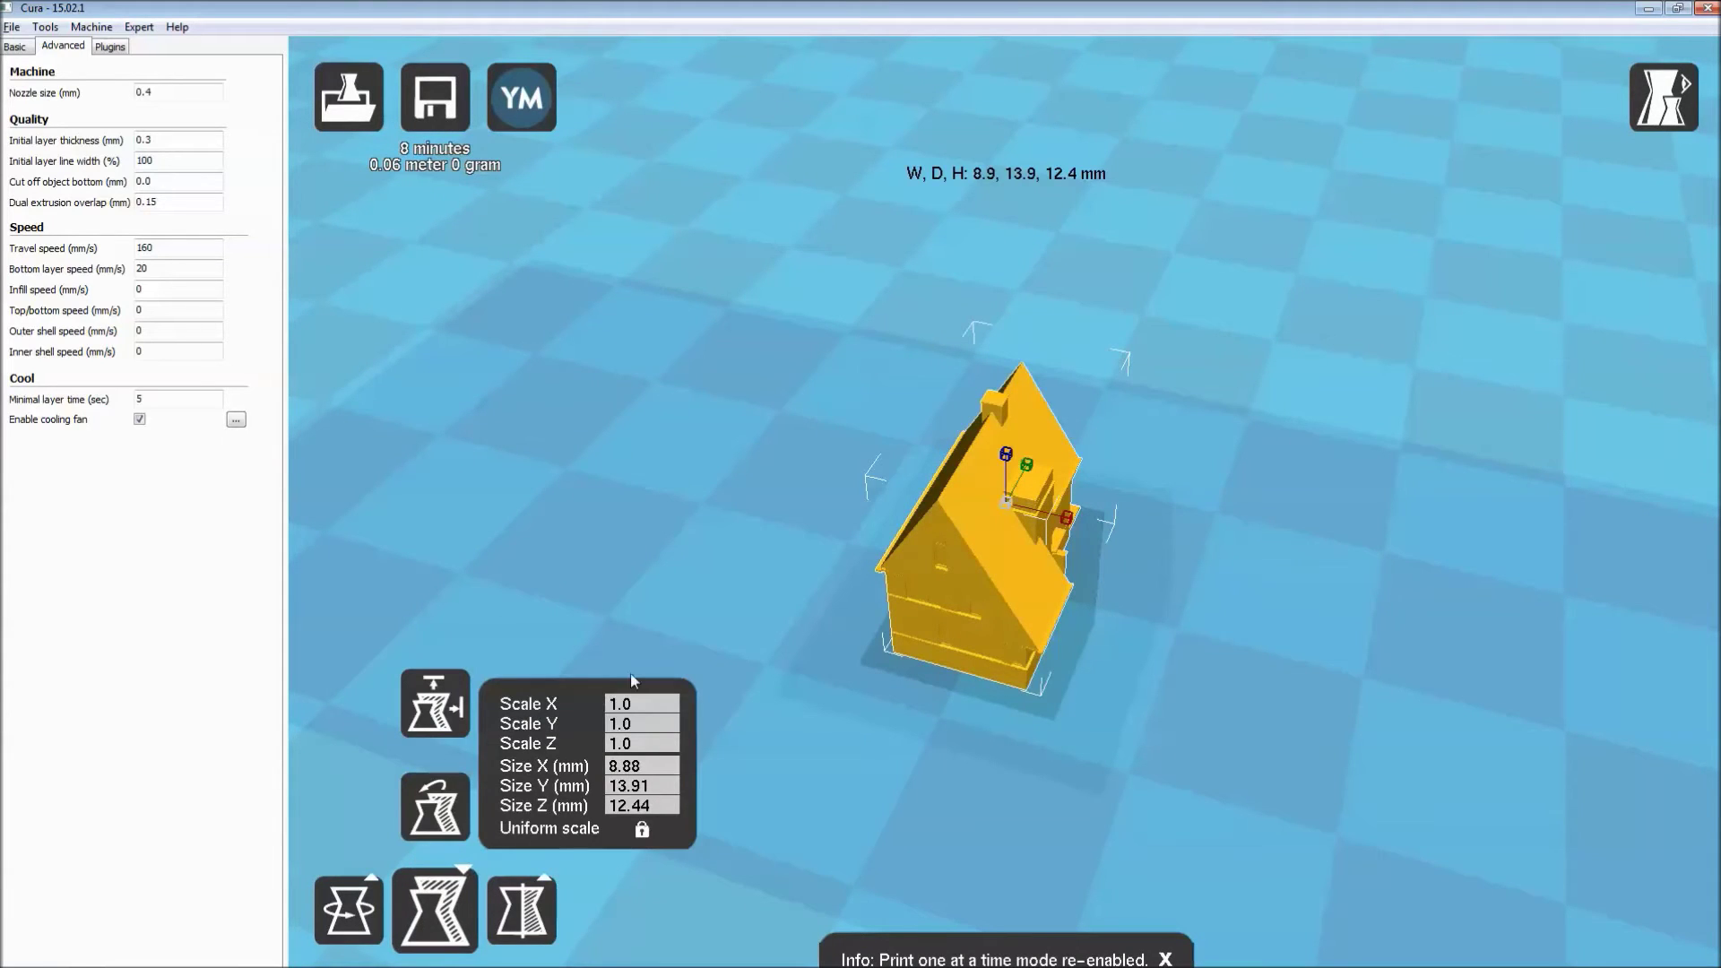
left_click(661, 769)
key("BackSpace")
key("BackSpace")
key("BackSpace")
key("BackSpace")
type("50")
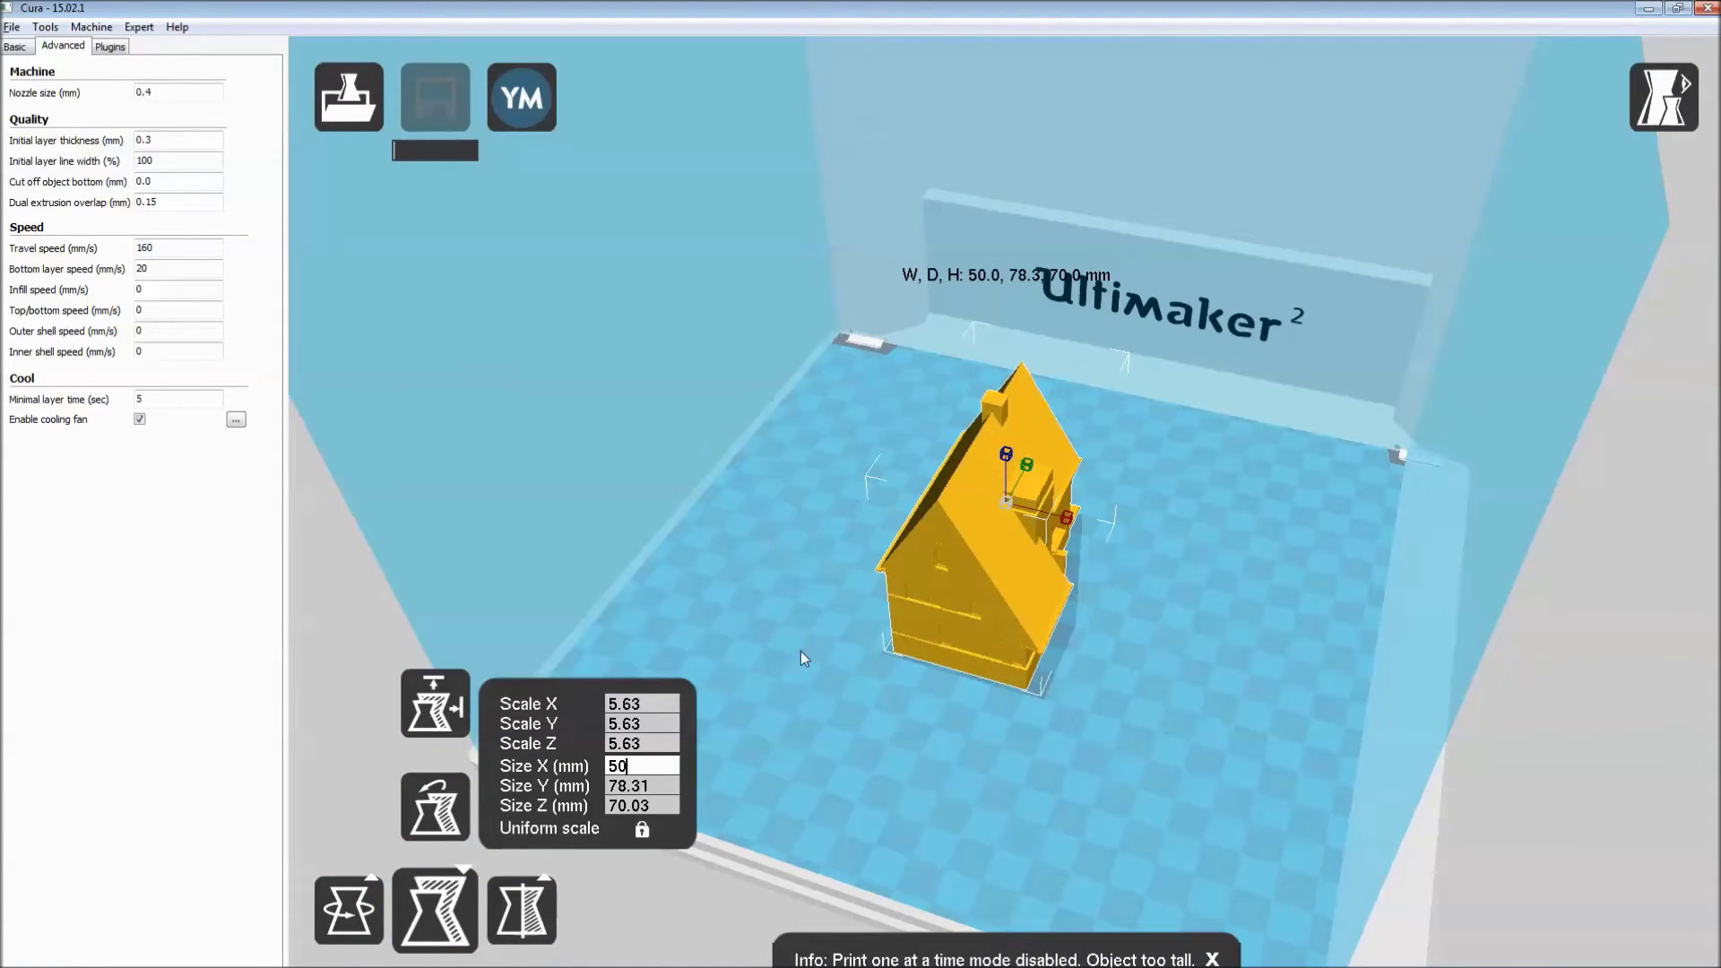
right_click_drag(800, 651, 839, 659)
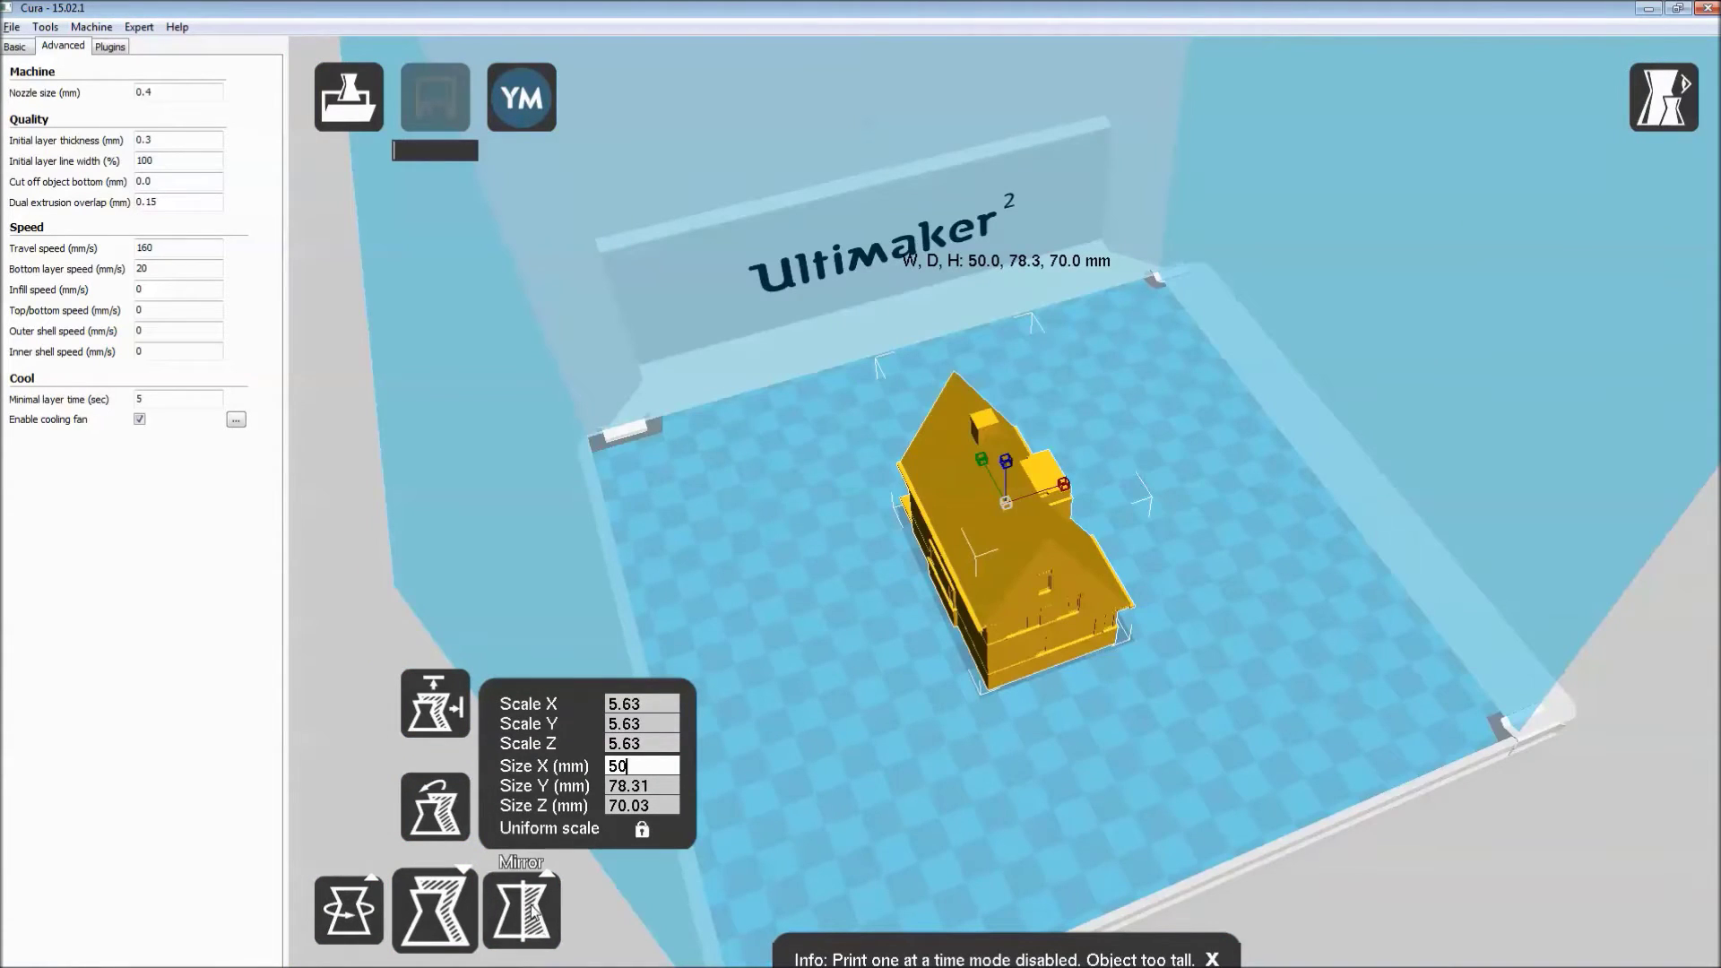
left_click(627, 538)
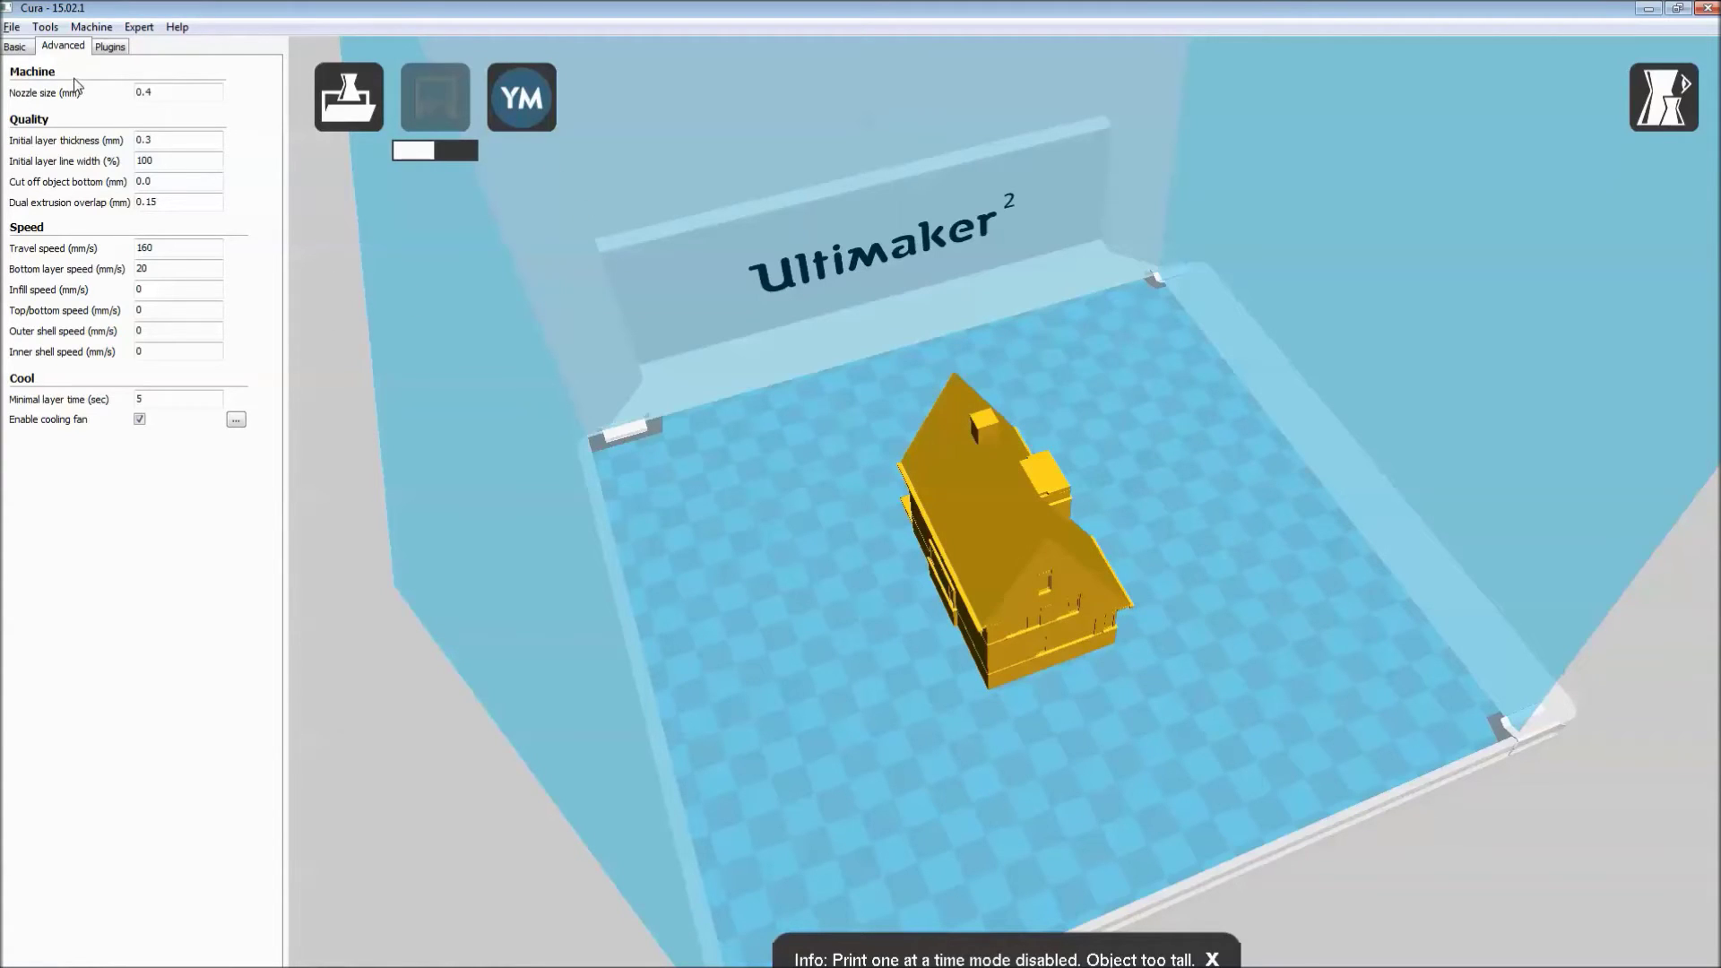
Step: Show the Basic settings (0.1 mm layers, 20% fill, support Everywhere) and turn the house's front into view
left_click(14, 47)
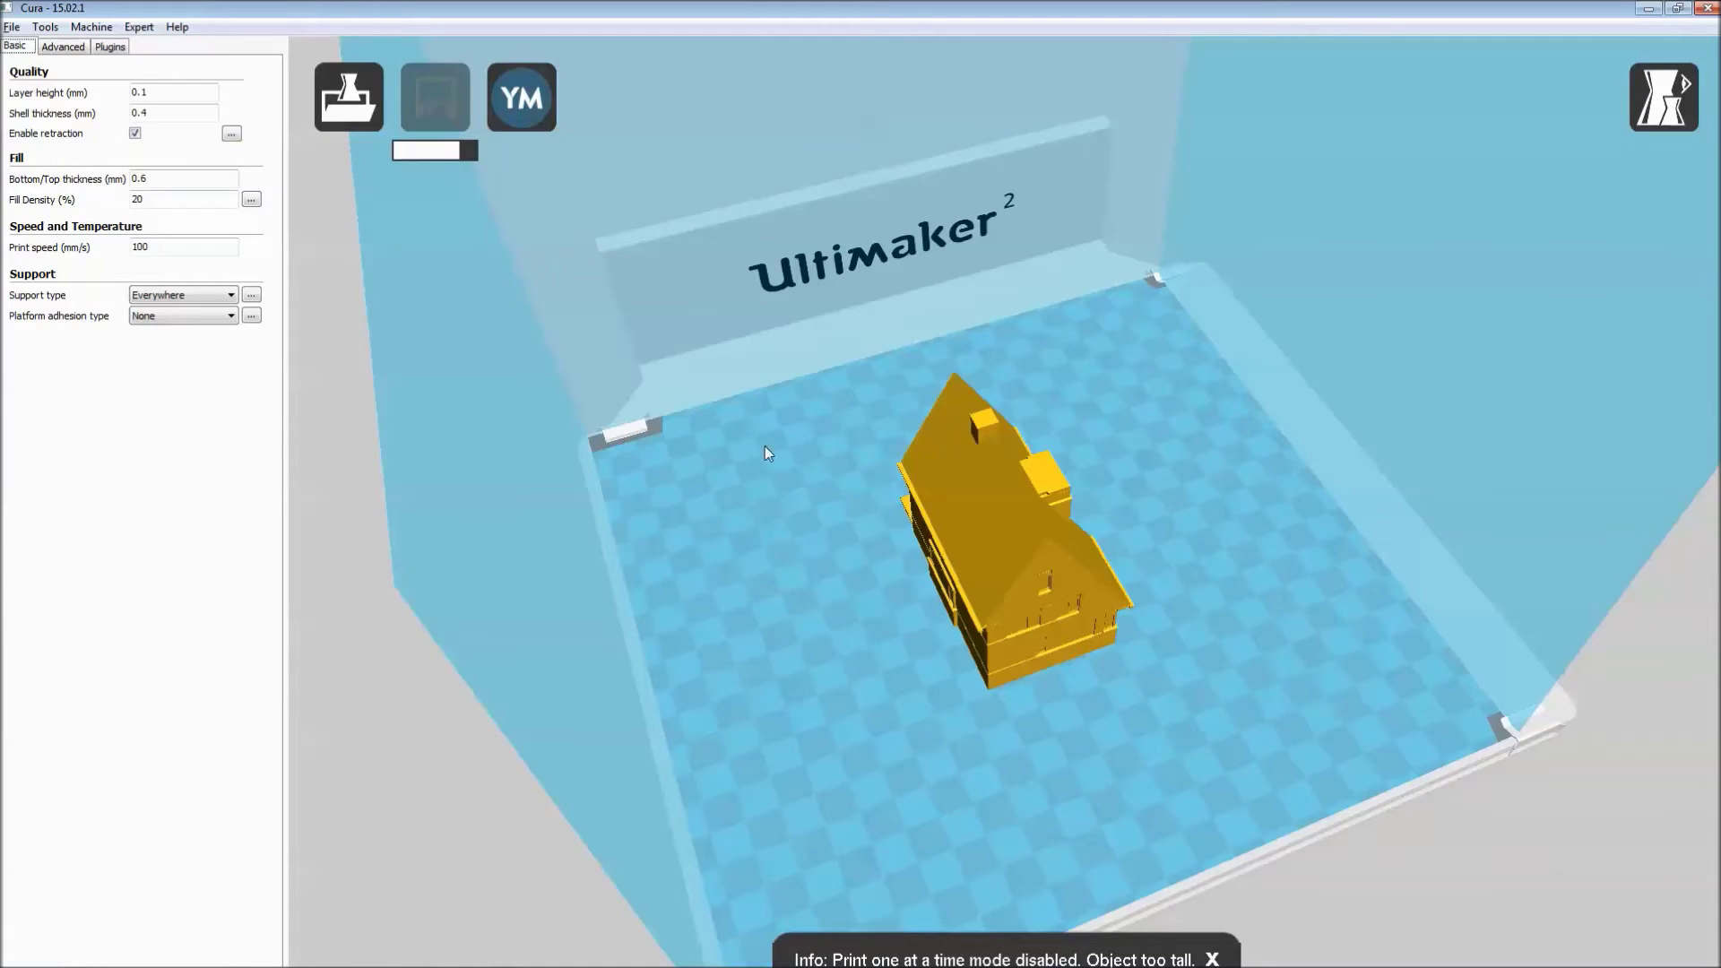
right_click_drag(766, 444, 791, 470)
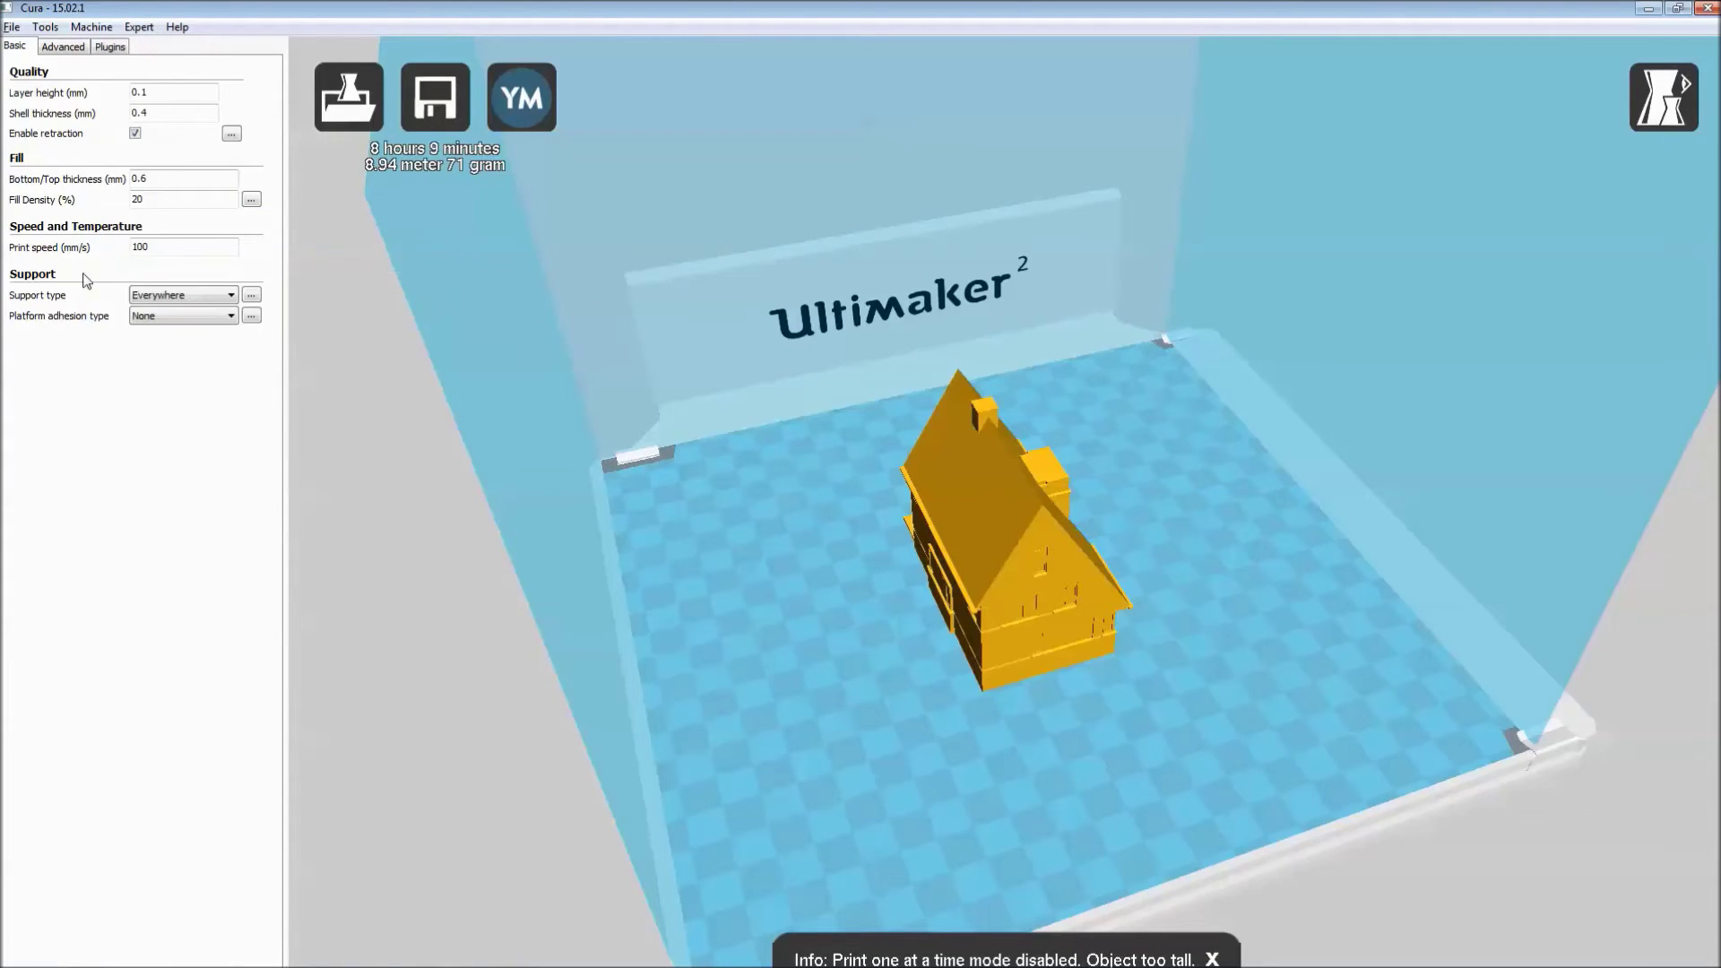
mouse_move(157, 251)
left_click(1665, 103)
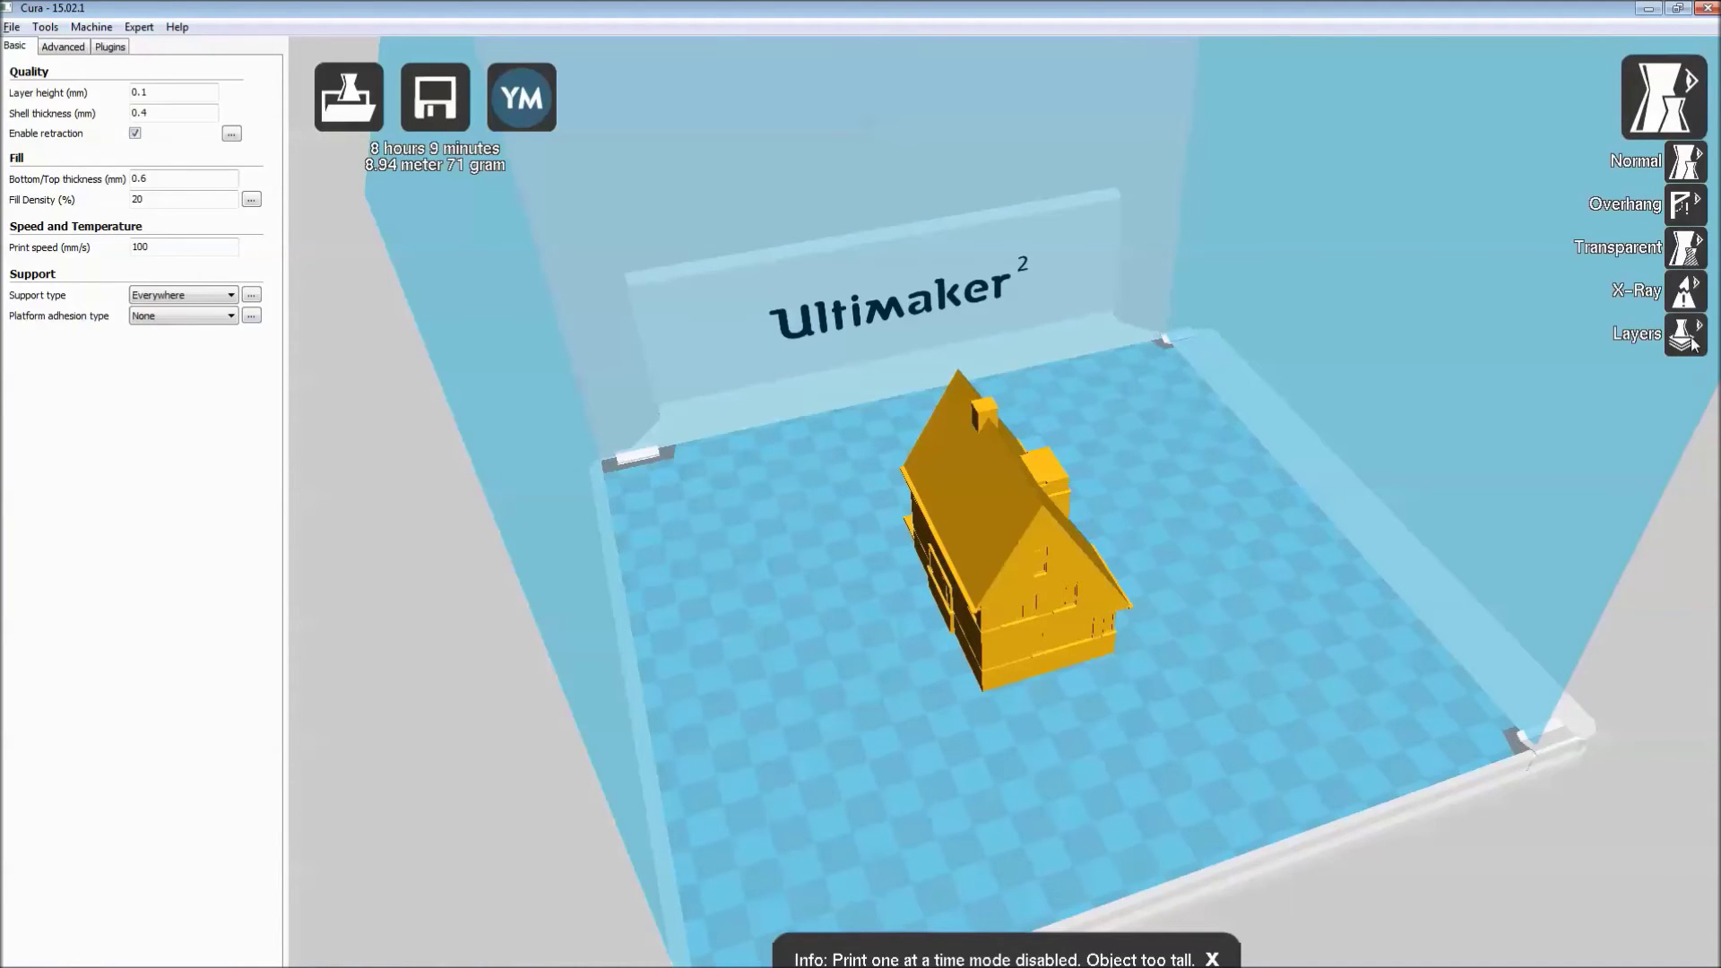
Step: Switch to the Layers view mode and keep the support type set to Everywhere
left_click(1668, 339)
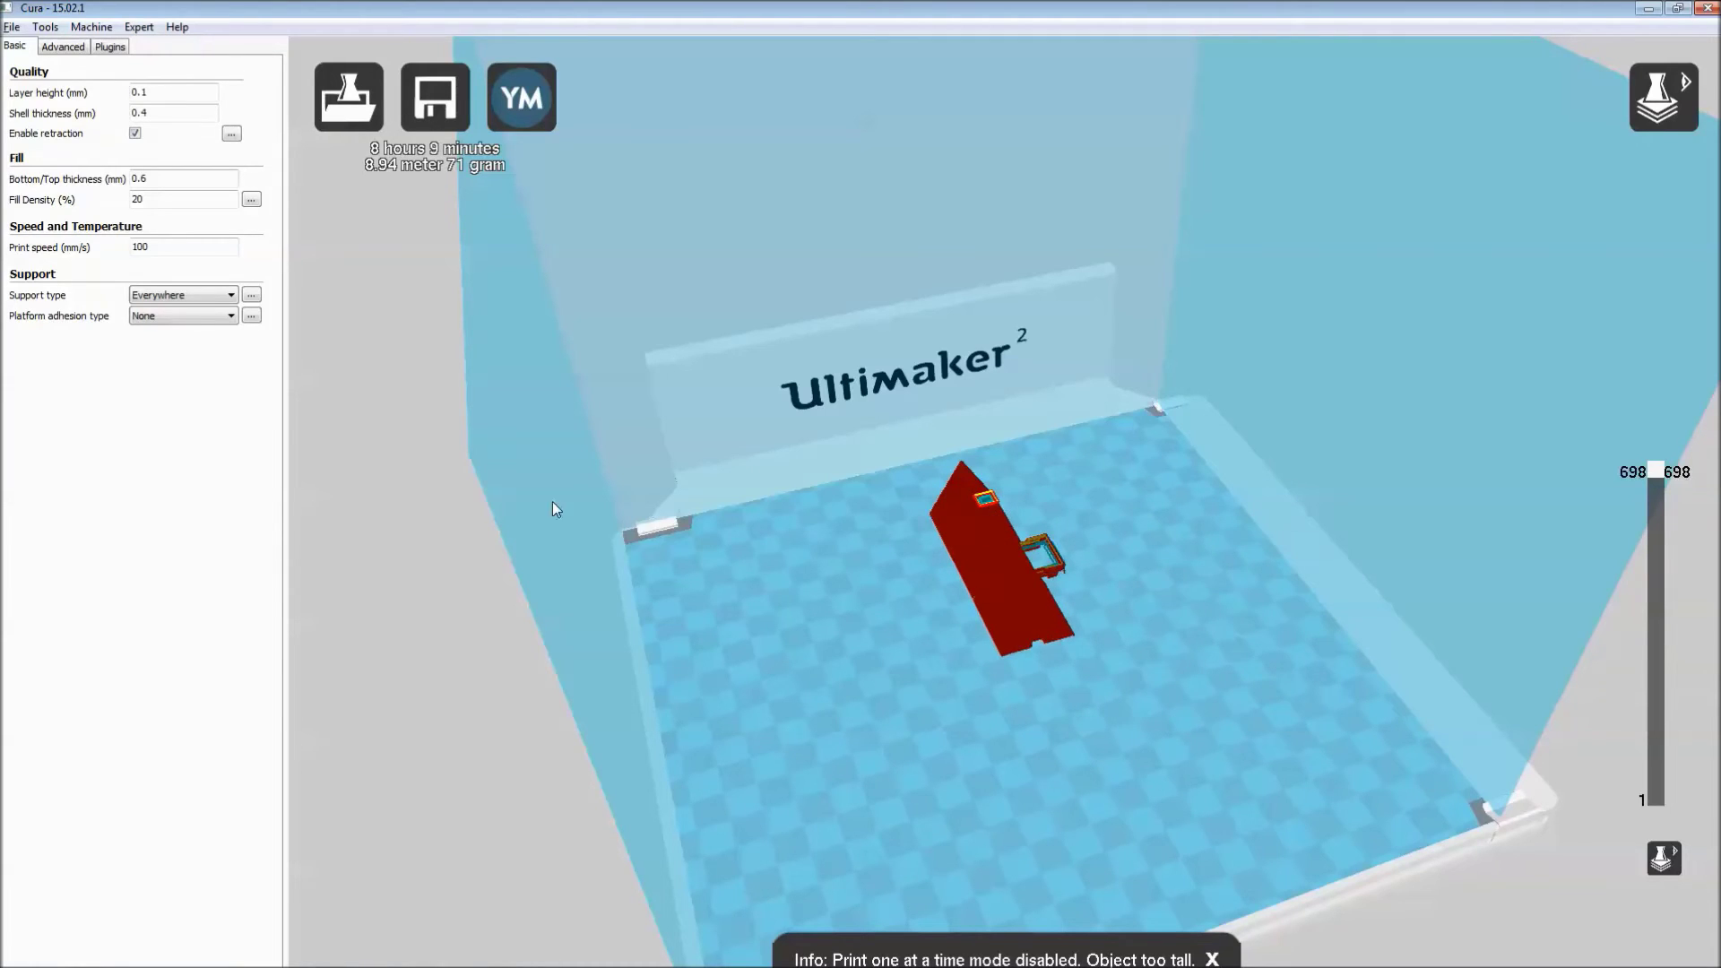
mouse_move(175, 302)
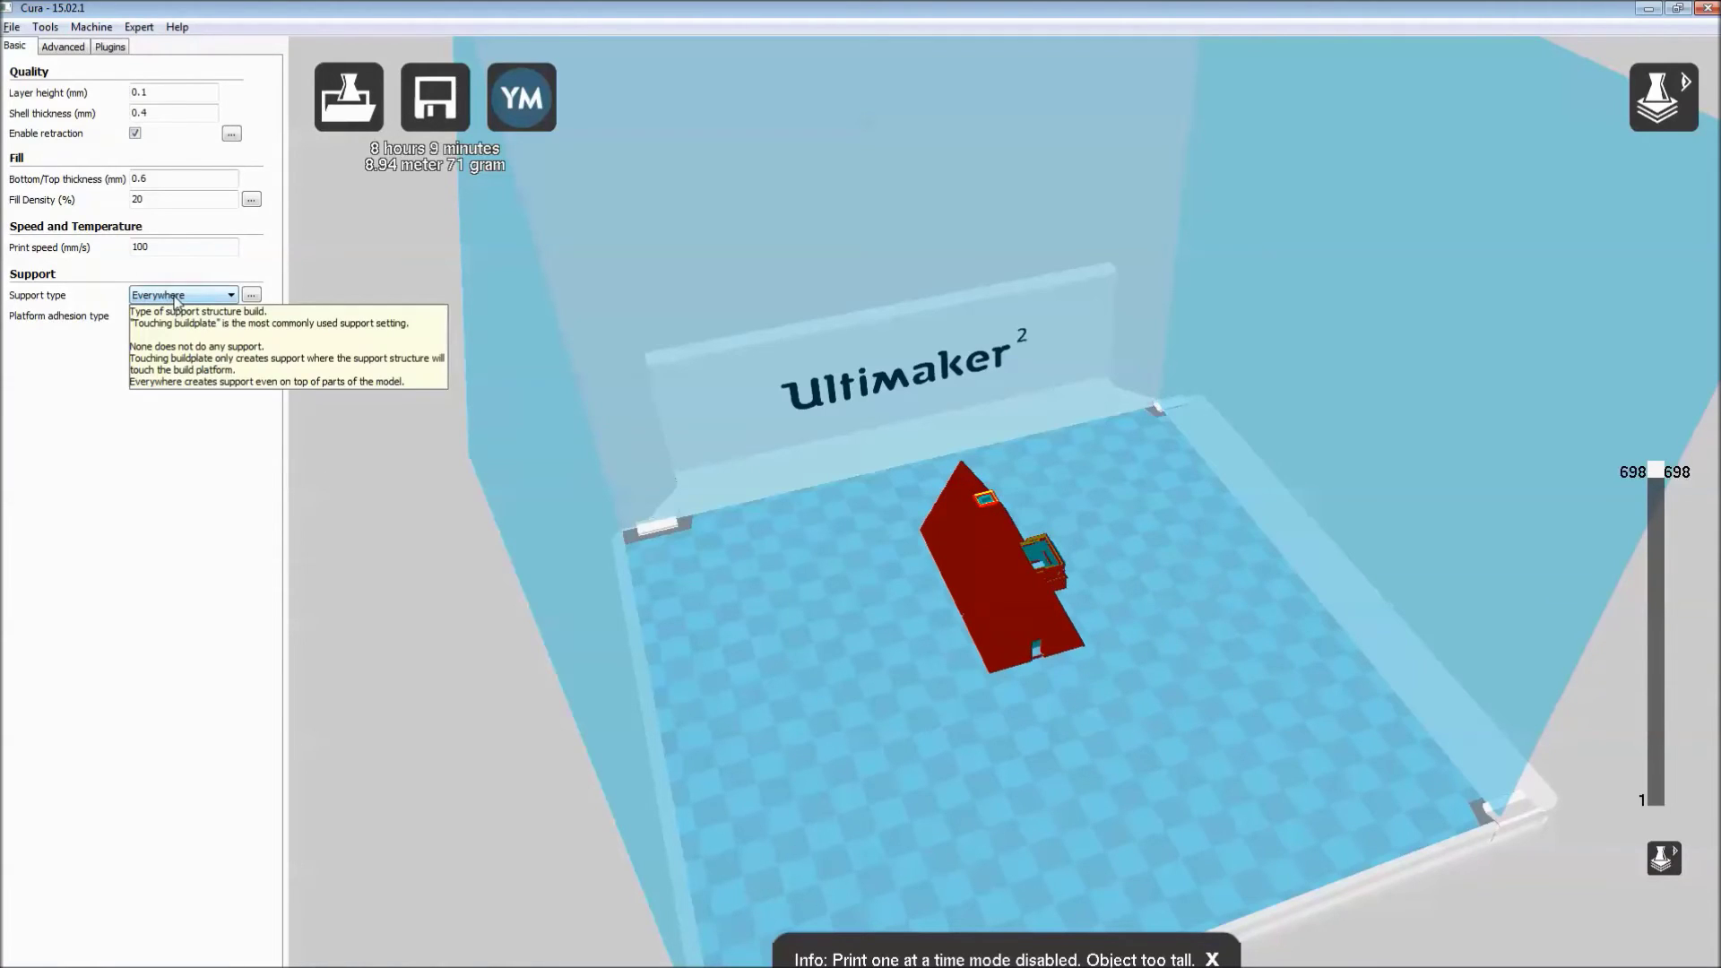
left_click(176, 297)
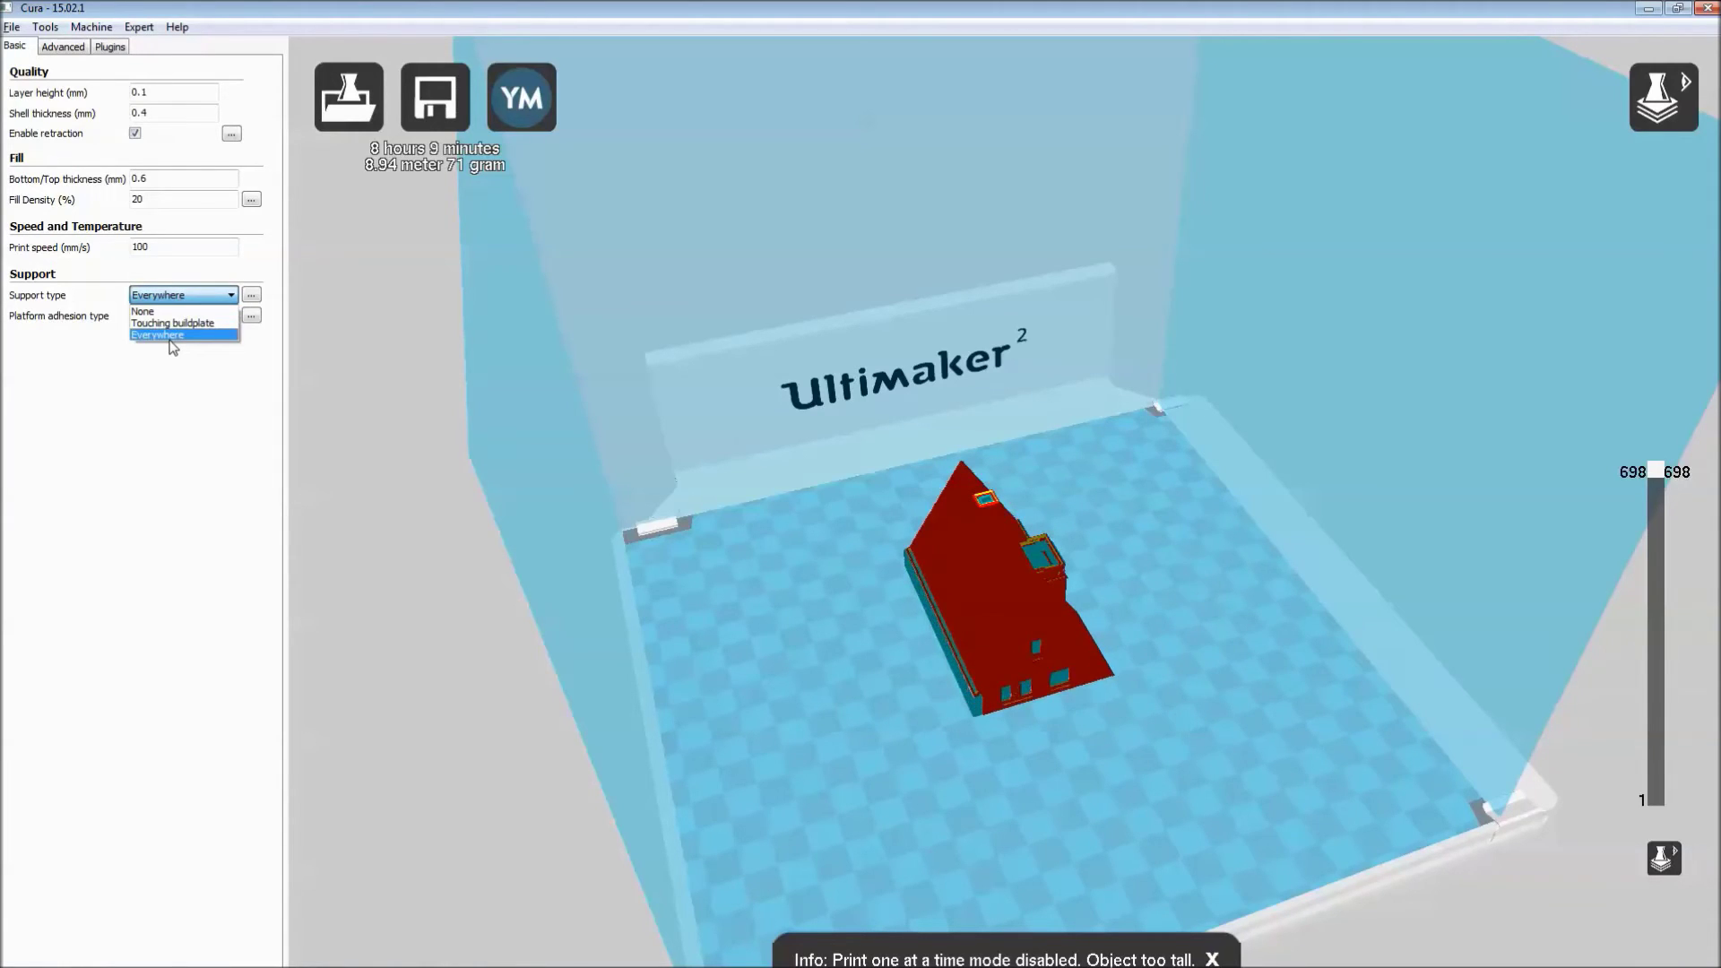
left_click(169, 338)
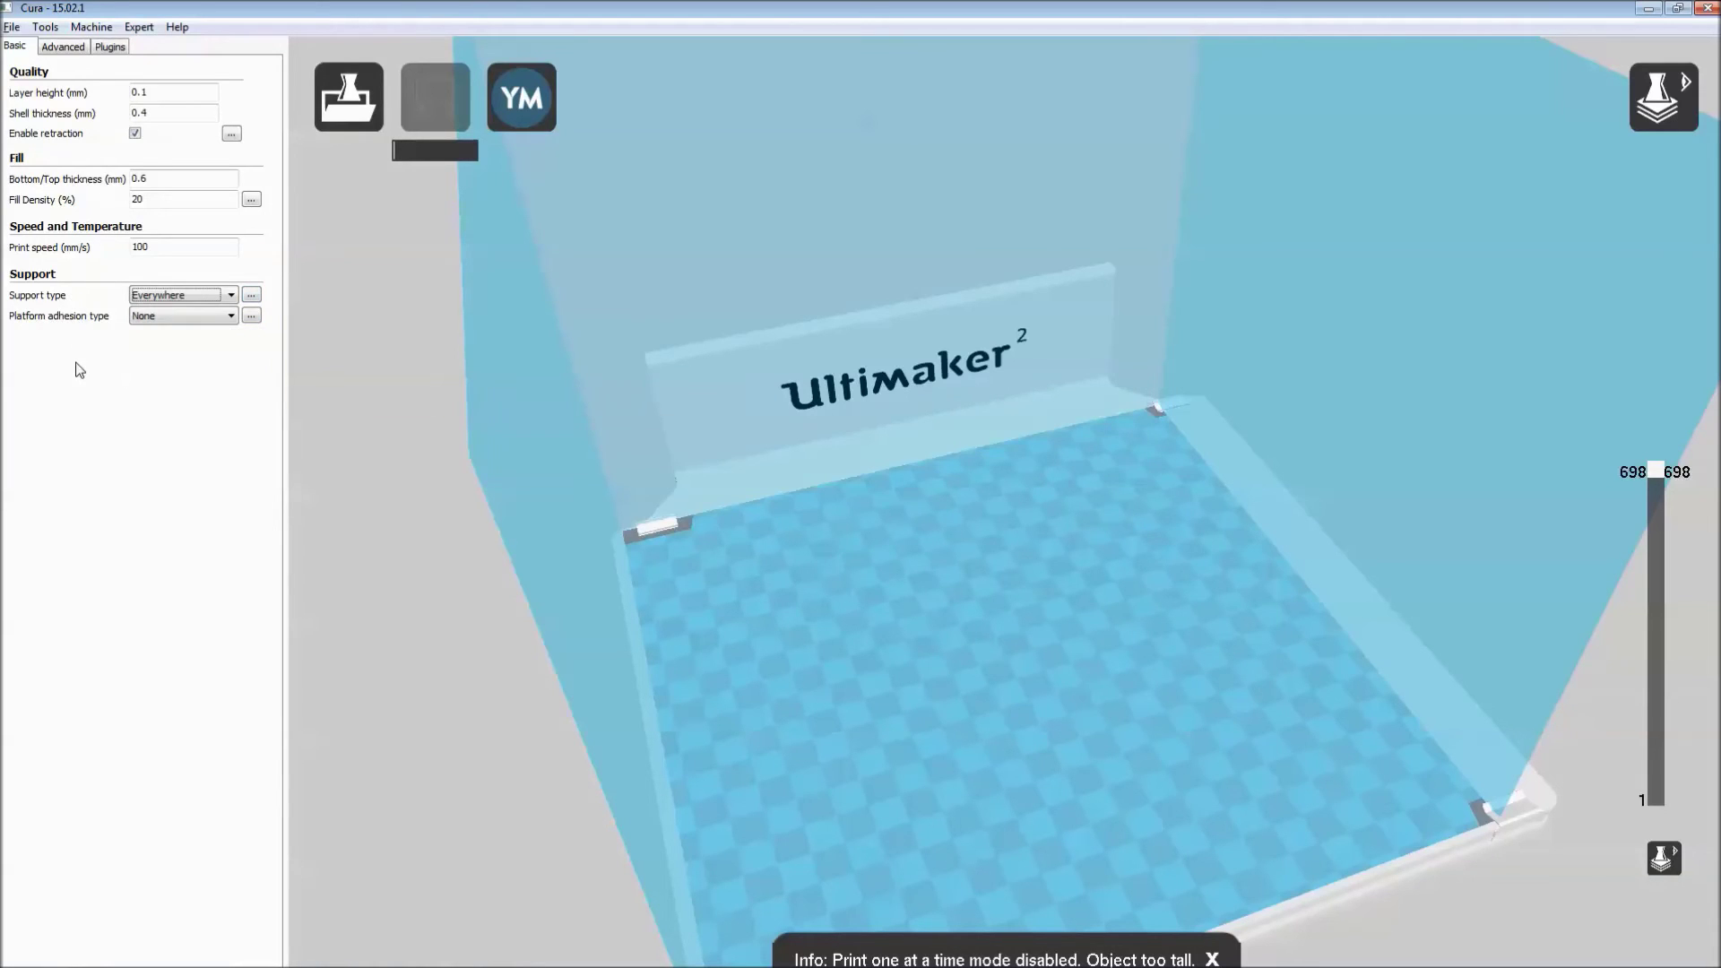
Step: Show the Advanced machine, speed and cooling settings and read their tooltips
left_click(64, 49)
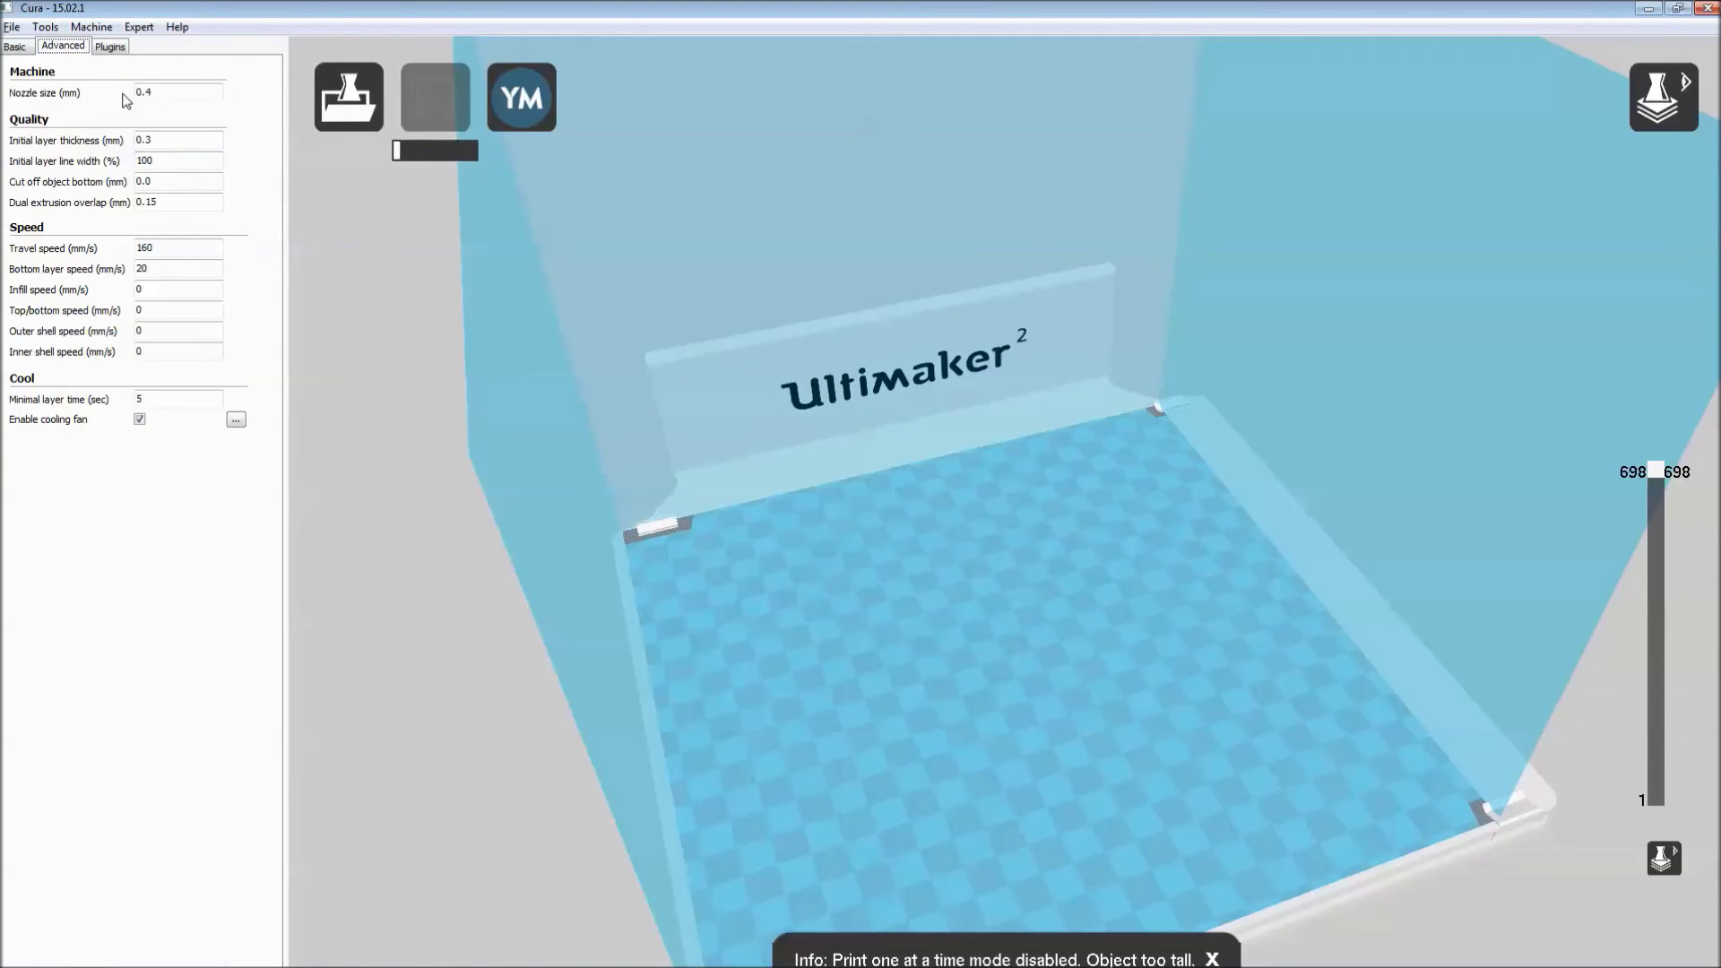
mouse_move(173, 96)
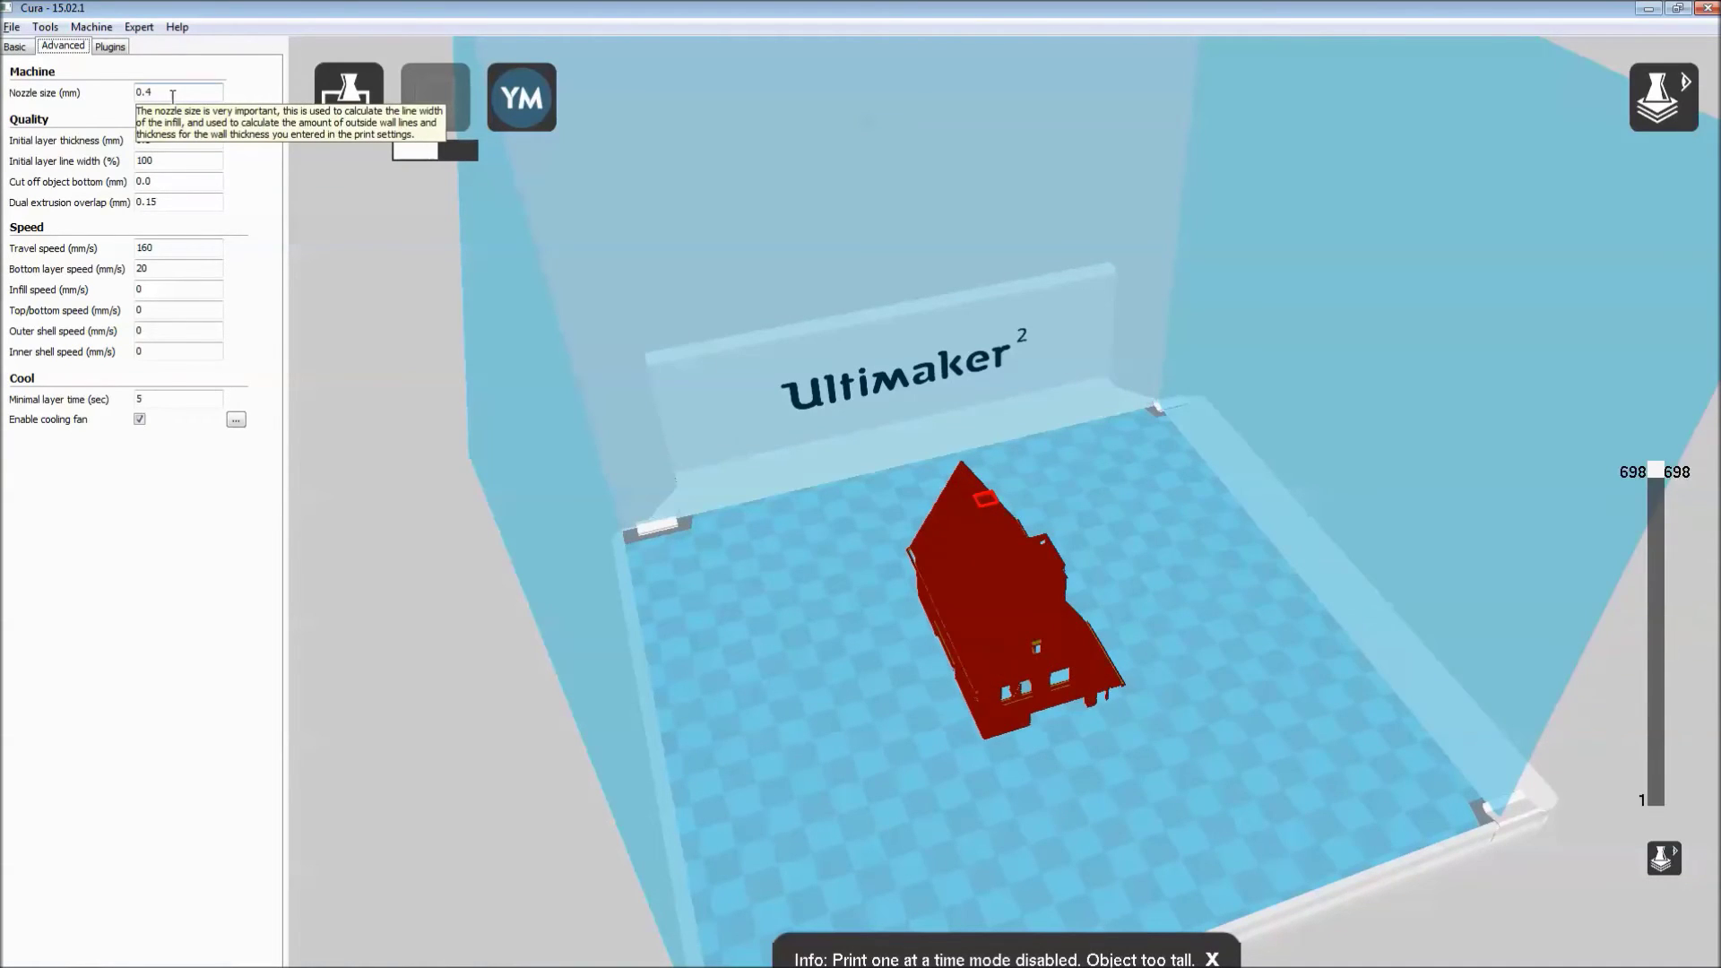
mouse_move(89, 163)
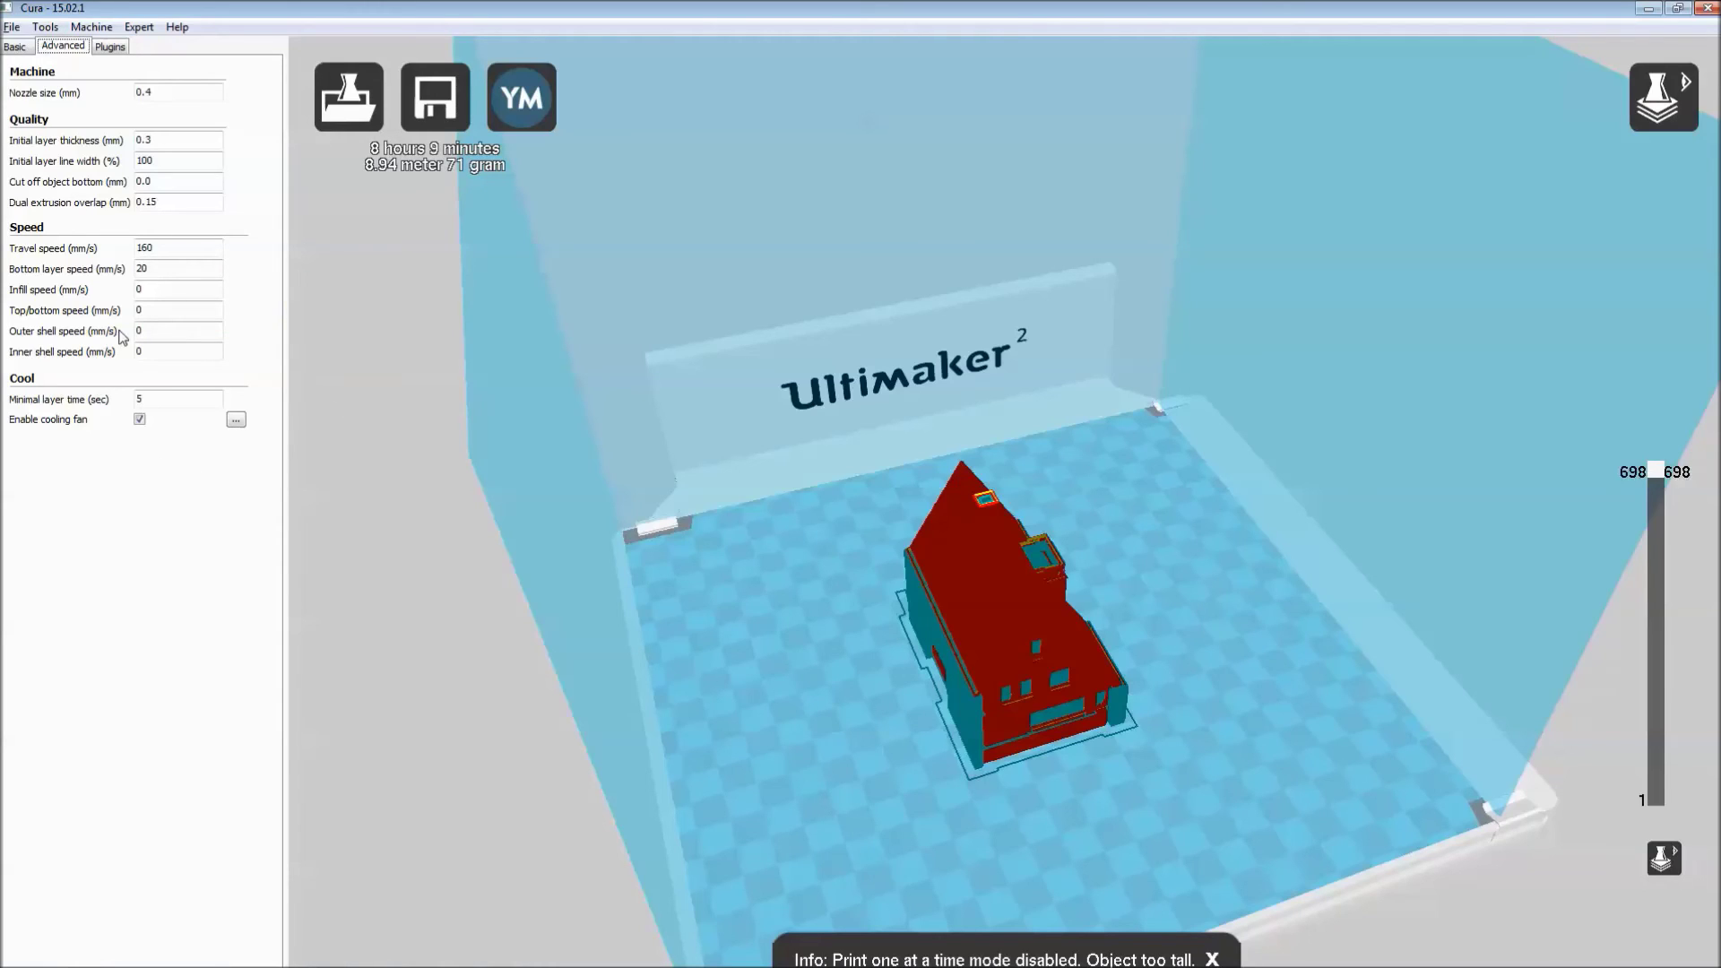
left_click(139, 27)
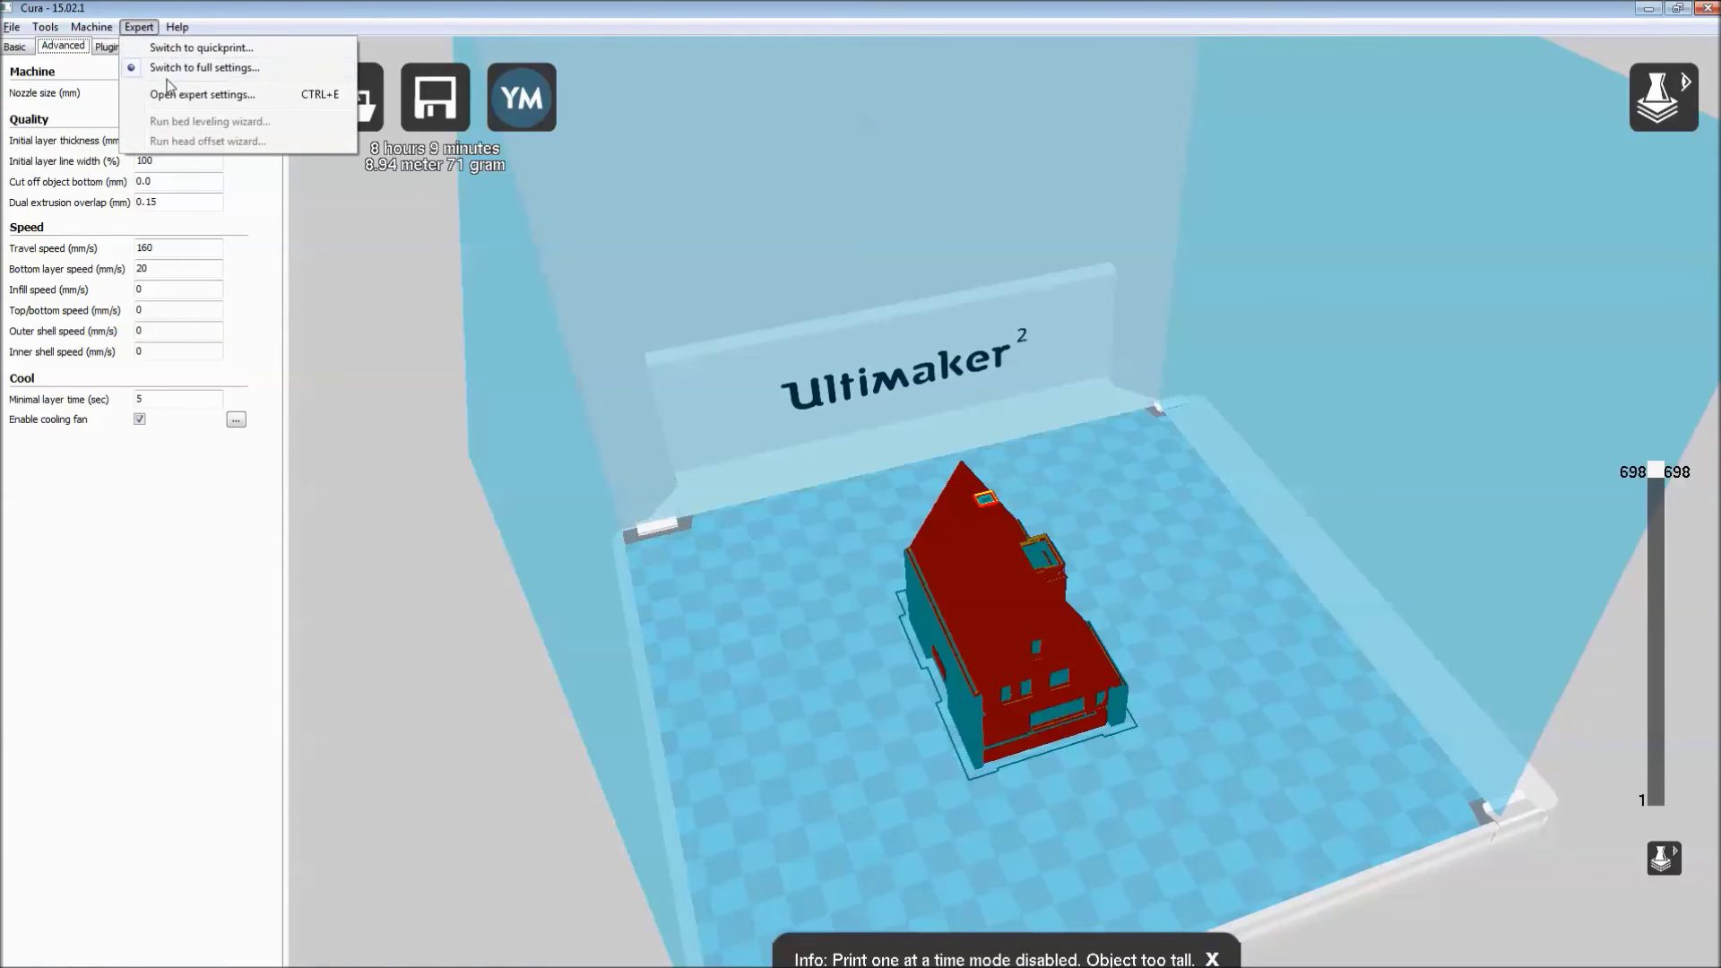
Step: Review the Expert config retraction, support, brim and raft options, then close the dialog
mouse_move(170, 29)
left_click(161, 95)
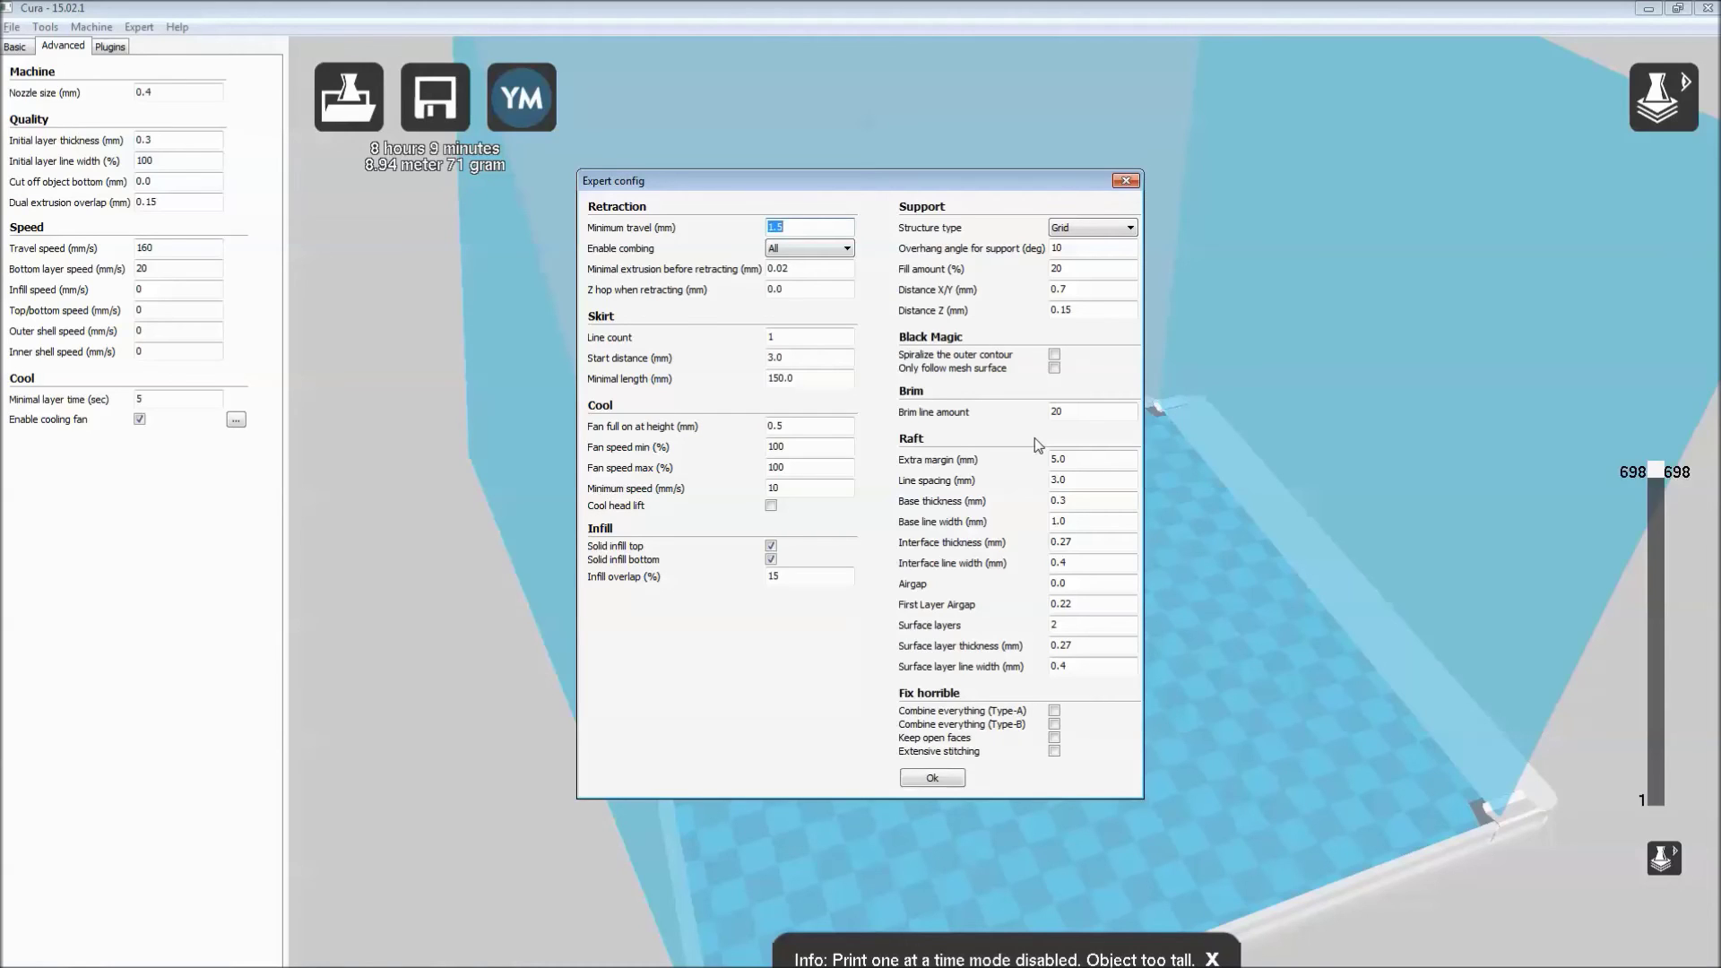
left_click(1126, 181)
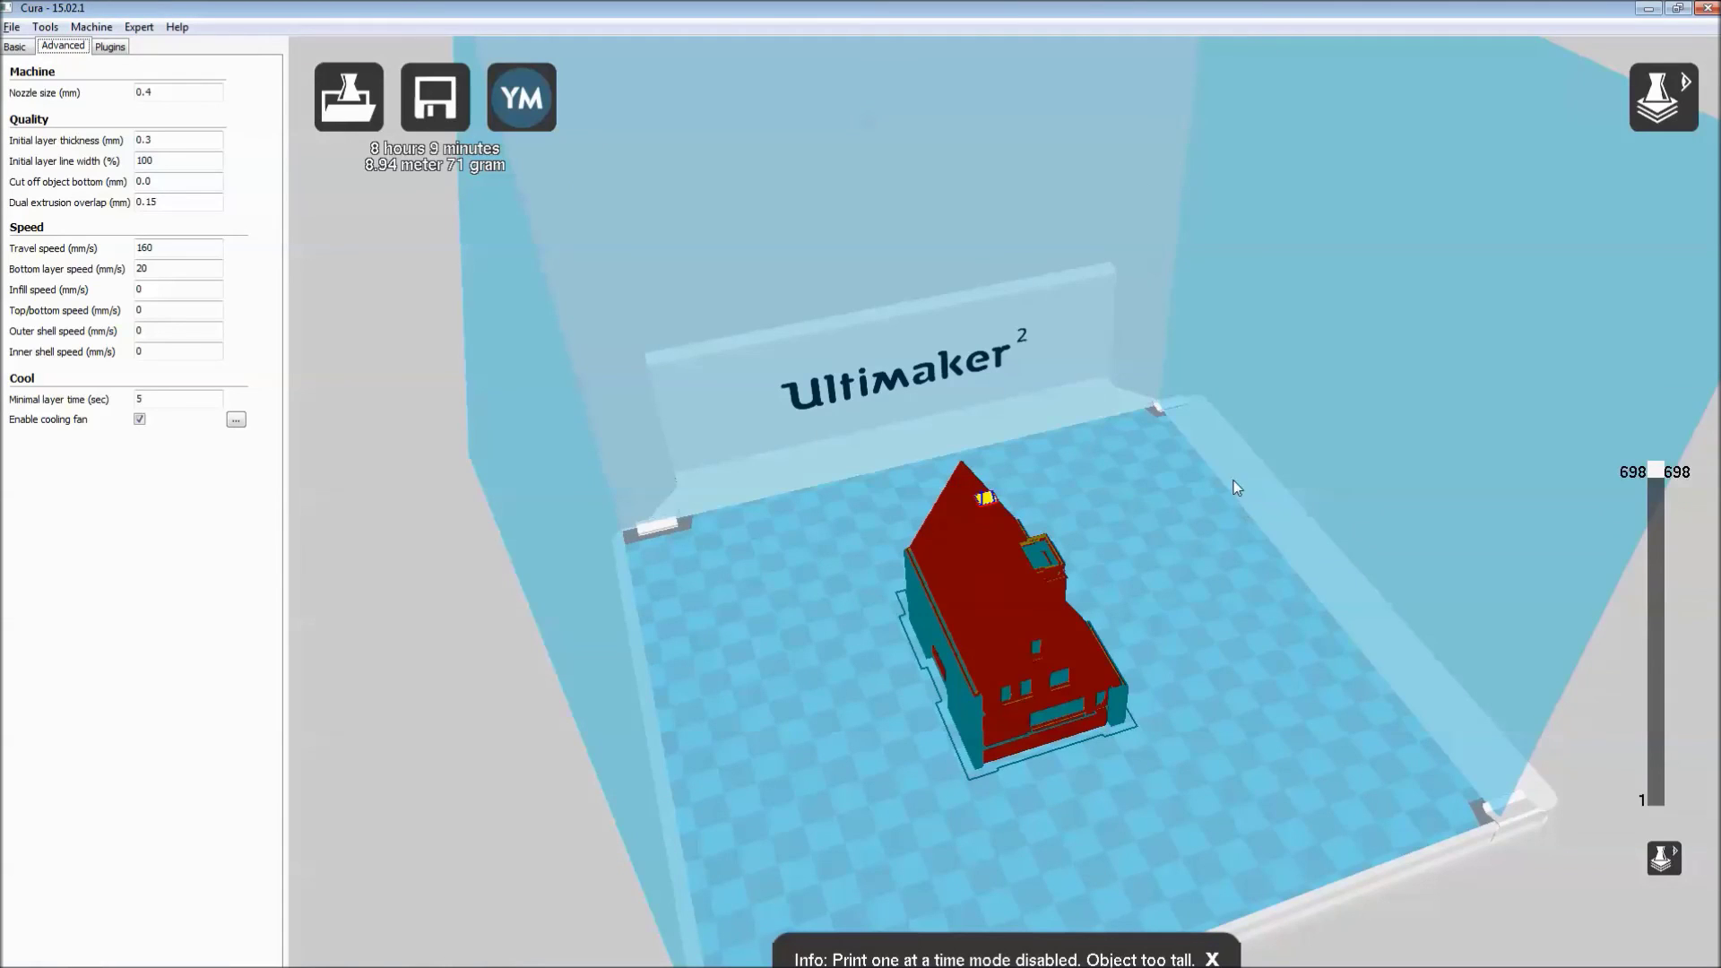
Step: Lower the layer slider to 430 and orbit and zoom to inspect the house's grid infill and support
right_click_drag(1087, 445, 1242, 467)
left_click_drag(1660, 472, 1661, 604)
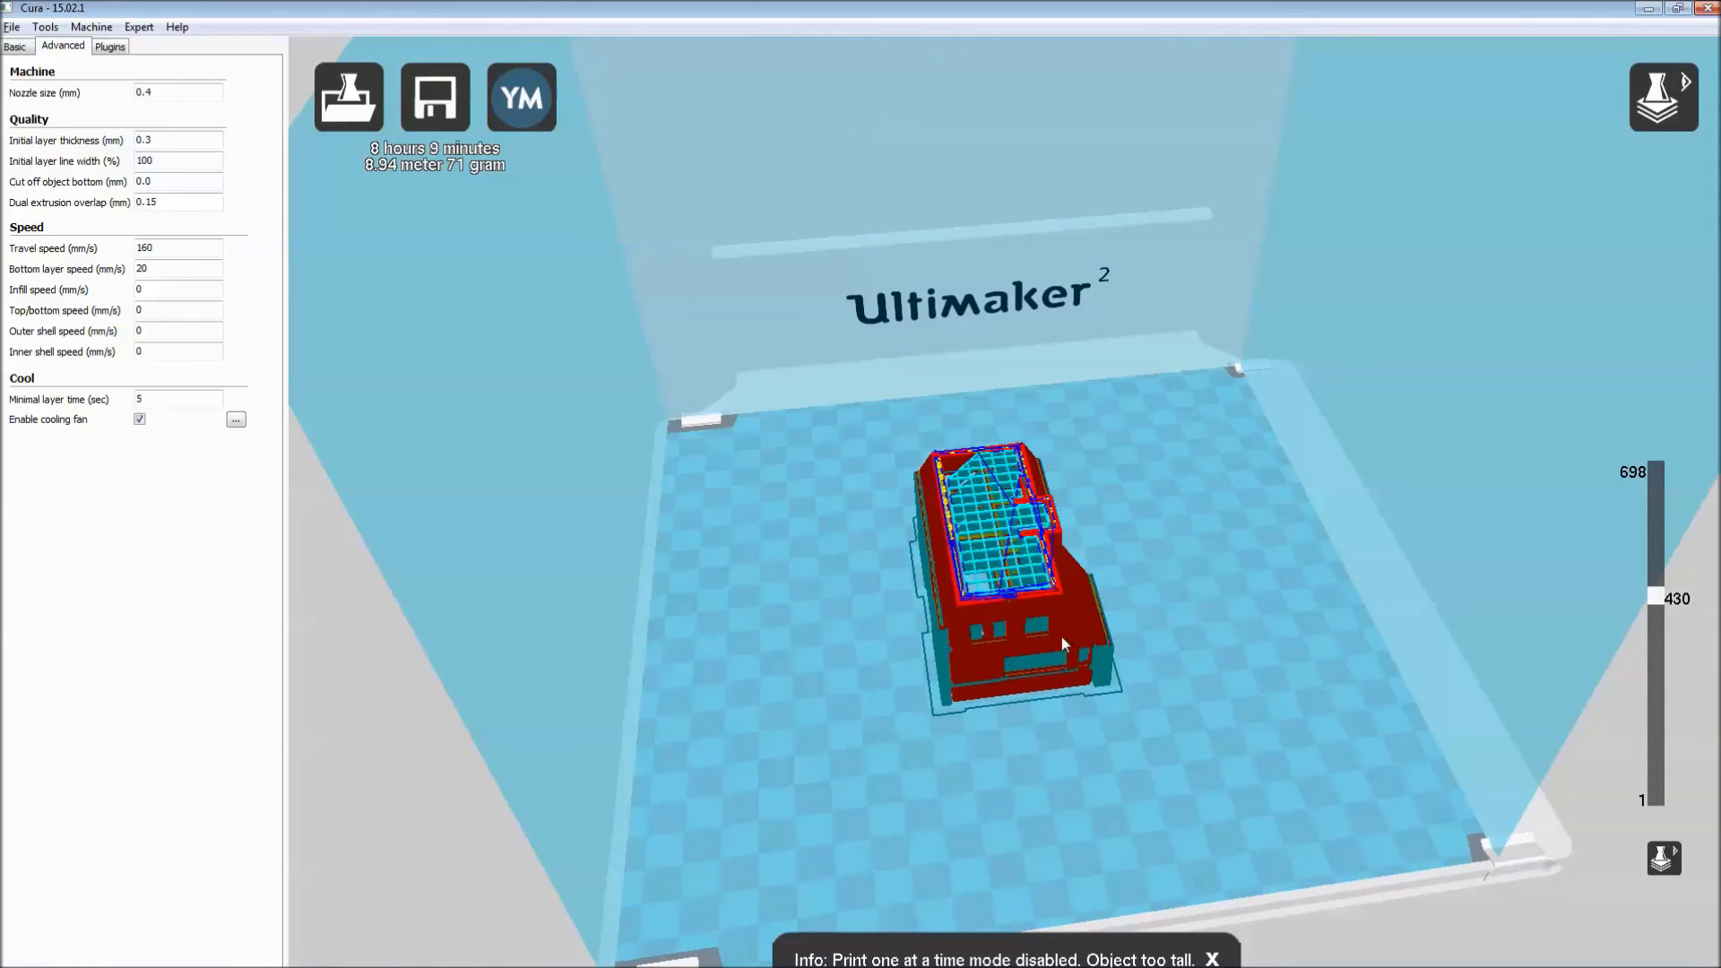
right_click_drag(1088, 713, 1029, 685)
scroll(1051, 653, "up", 3)
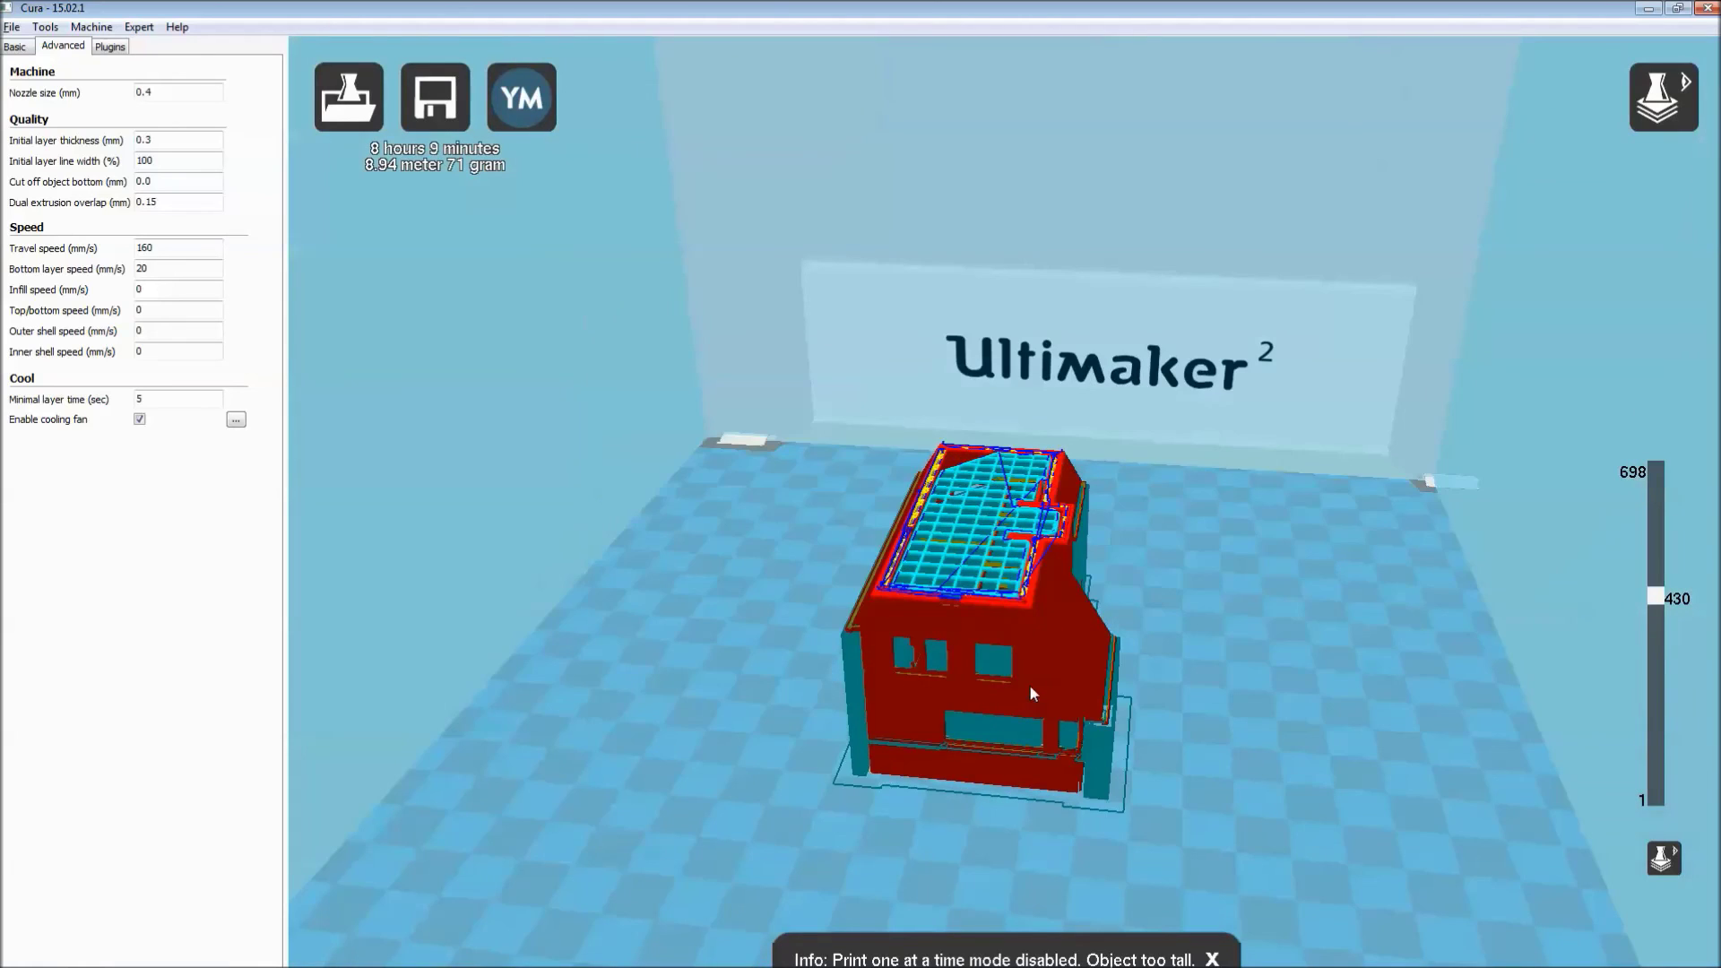
scroll(906, 554, "up", 3)
scroll(897, 548, "up", 2)
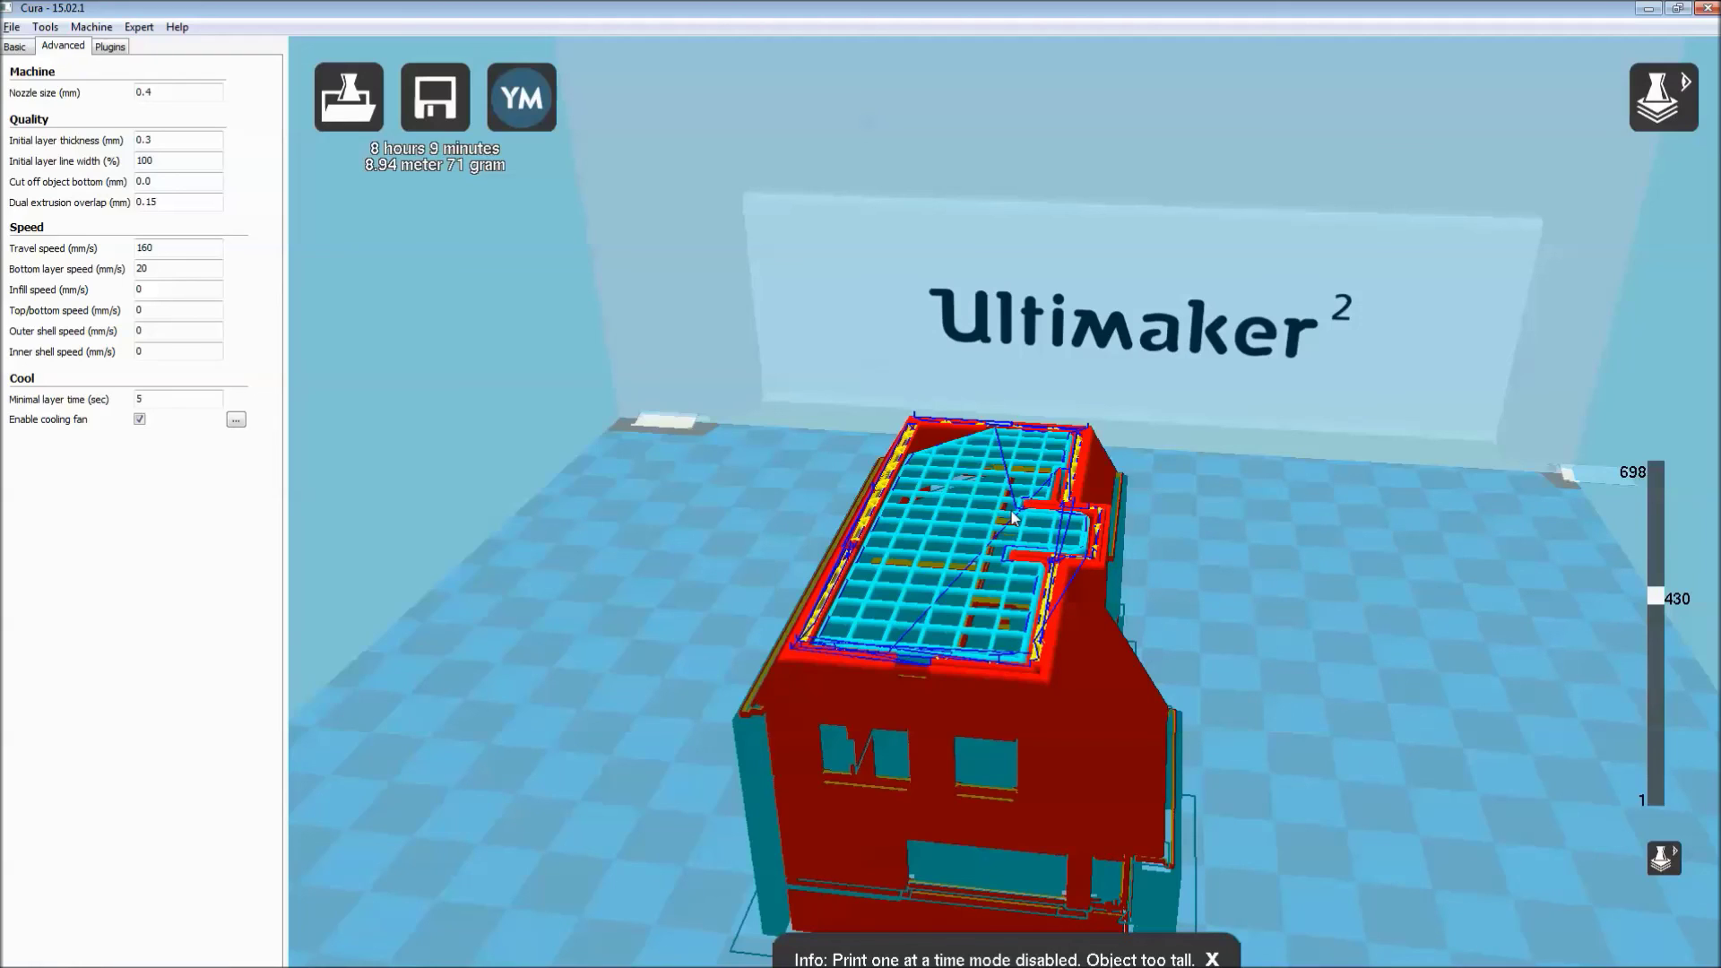
right_click_drag(1342, 624, 1170, 563)
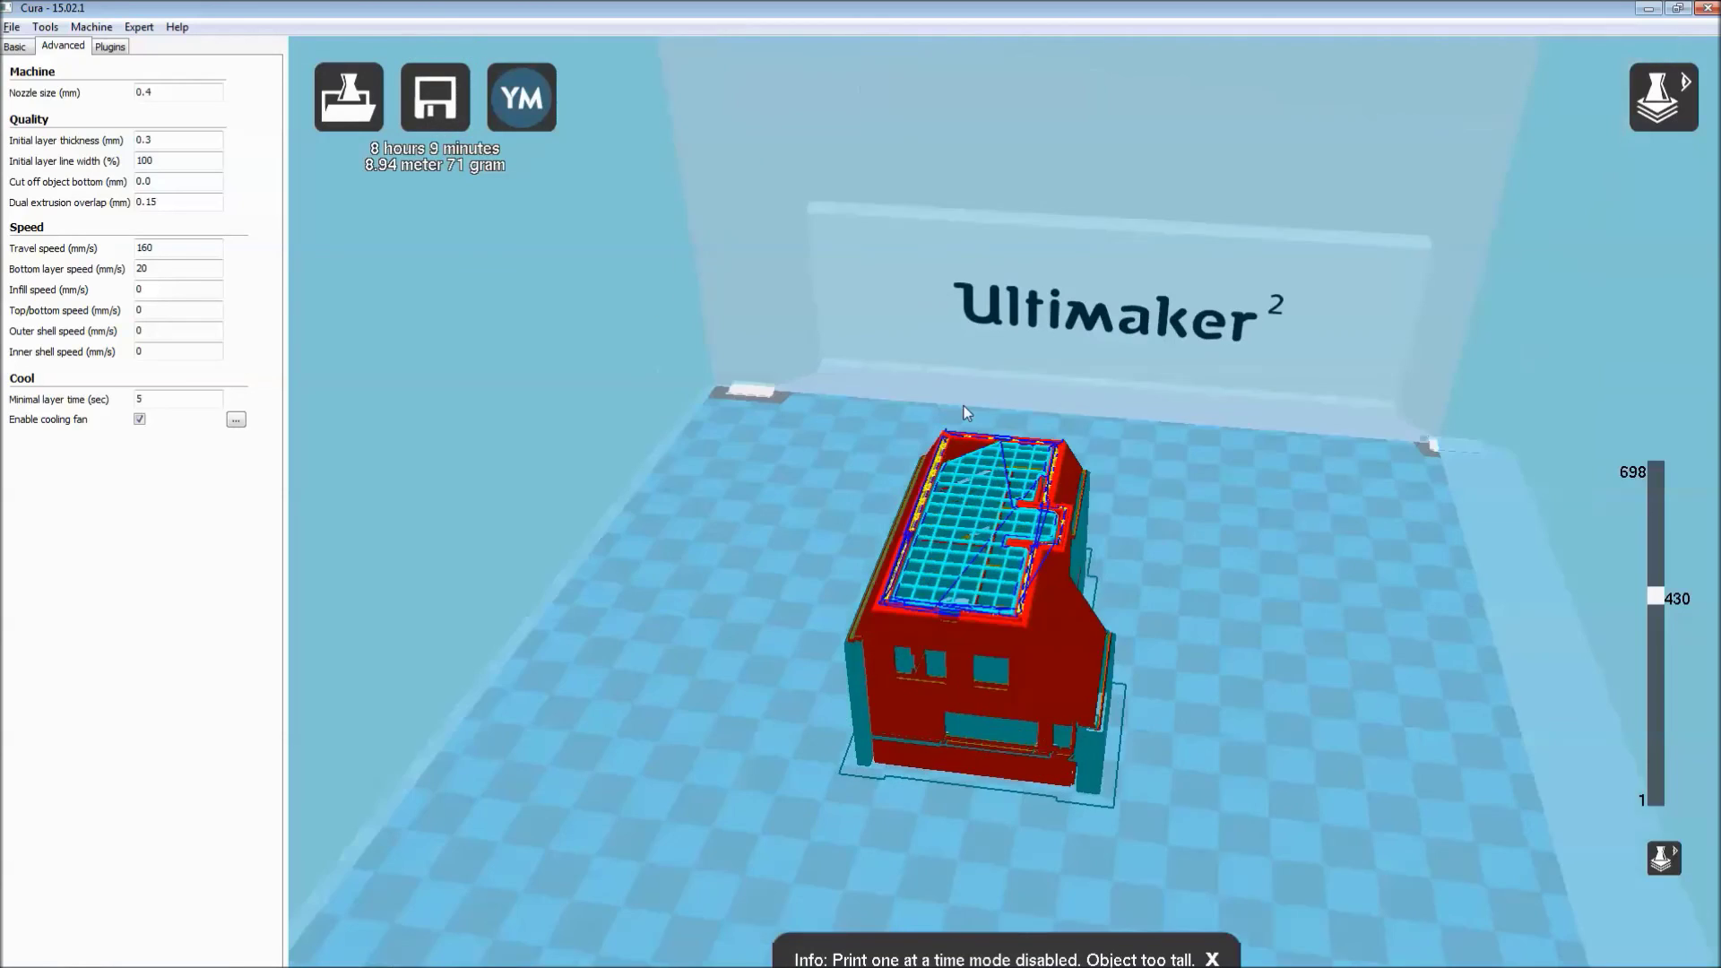
right_click_drag(951, 435, 965, 412)
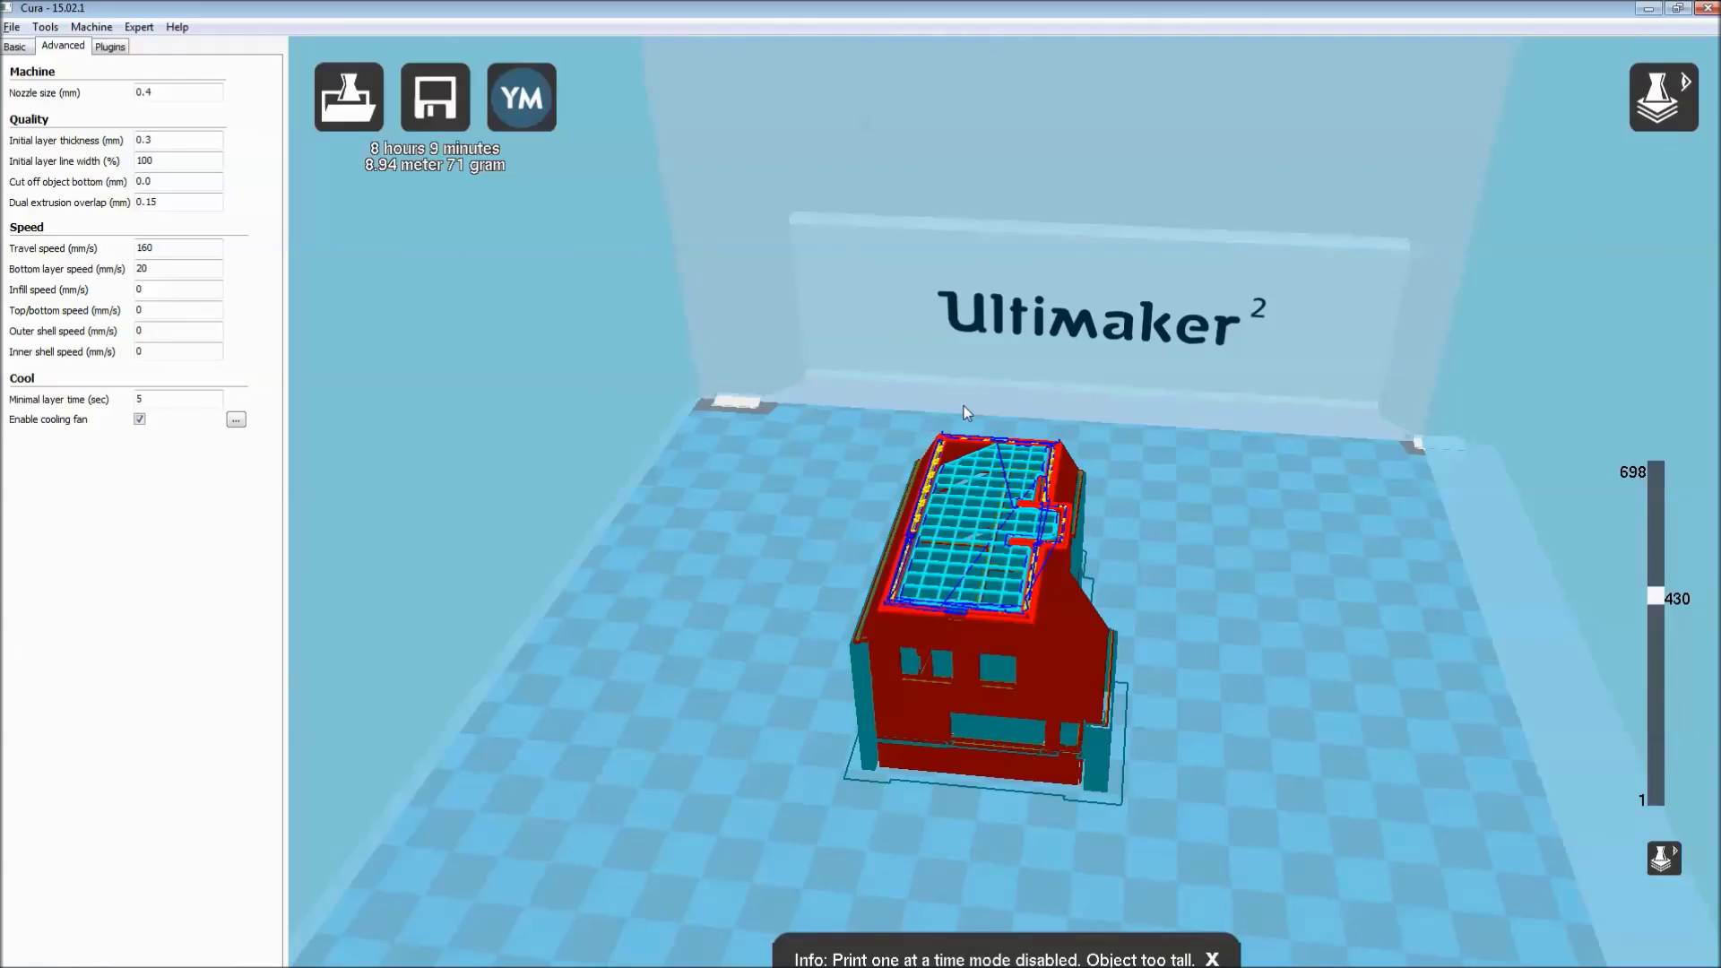